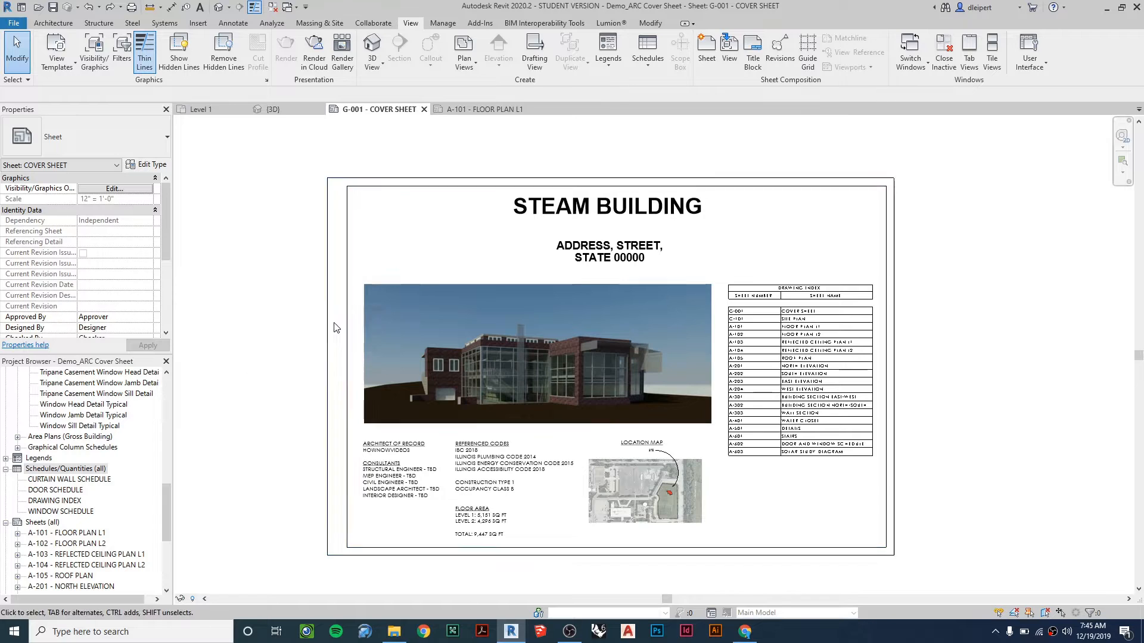
Open the A-101 - FLOOR PLAN L1 sheet and open its title block family for editing.
click(409, 325)
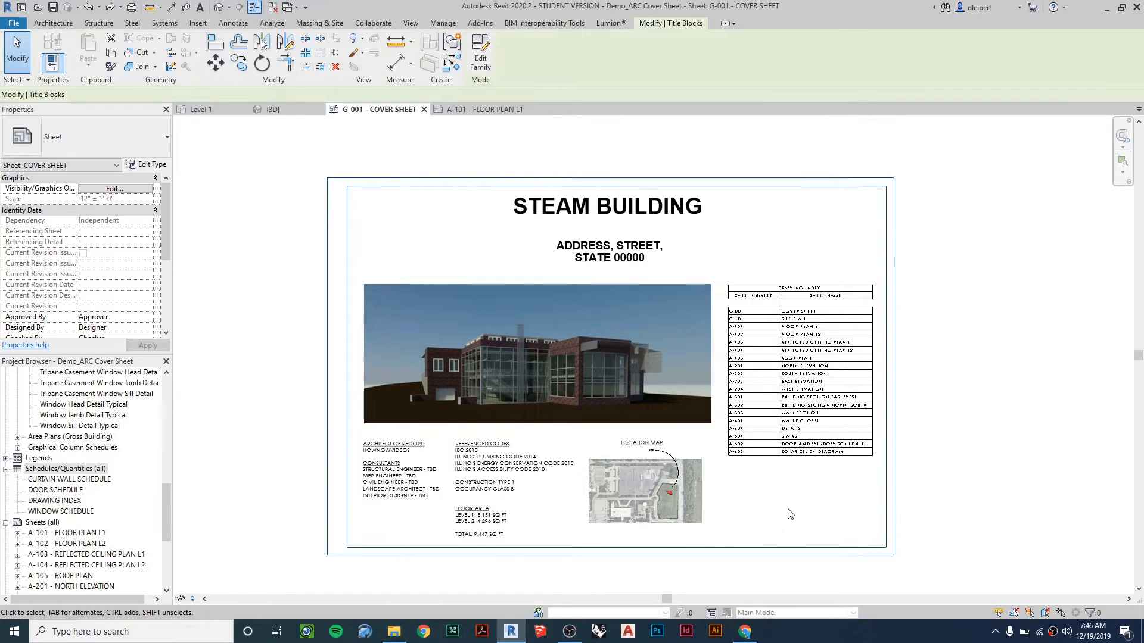
double_click(66, 533)
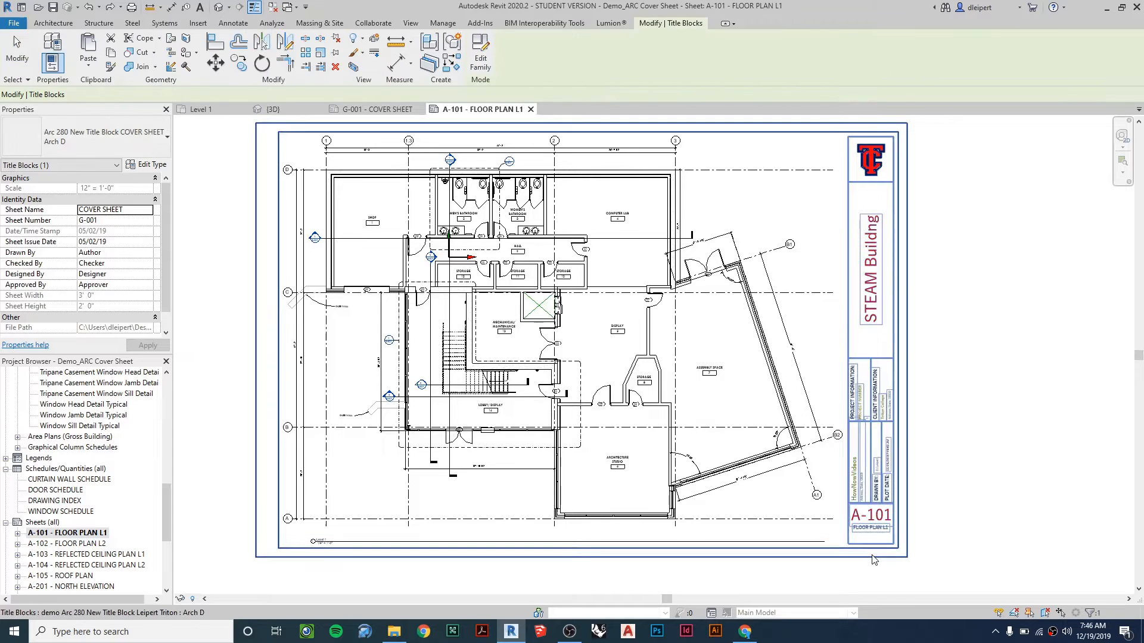
click(874, 558)
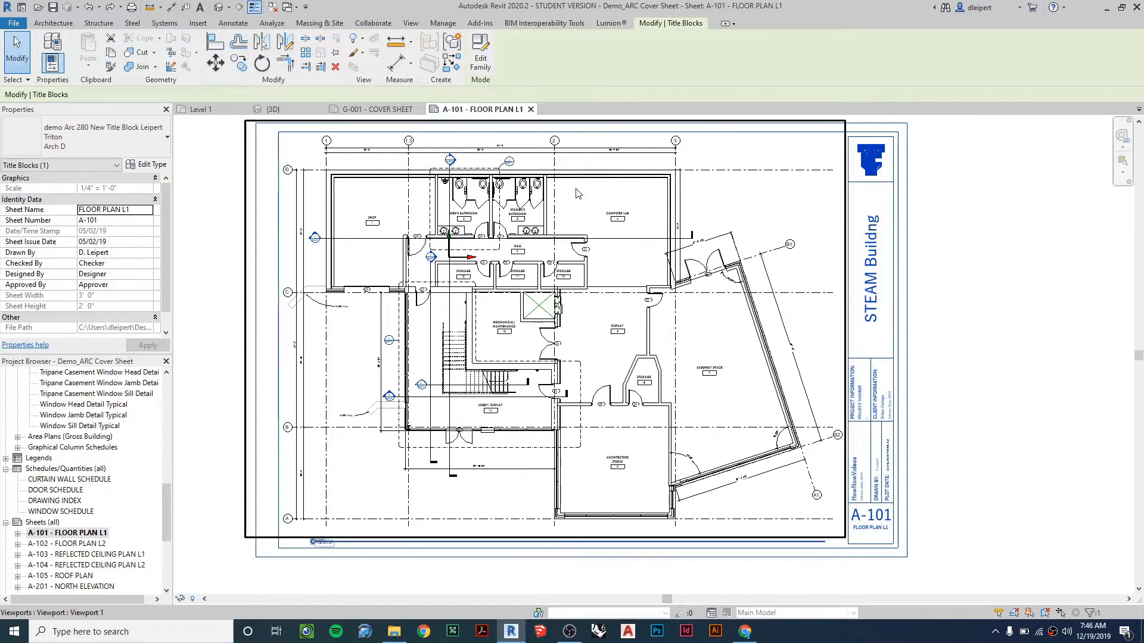
scroll(51, 475, down, 4)
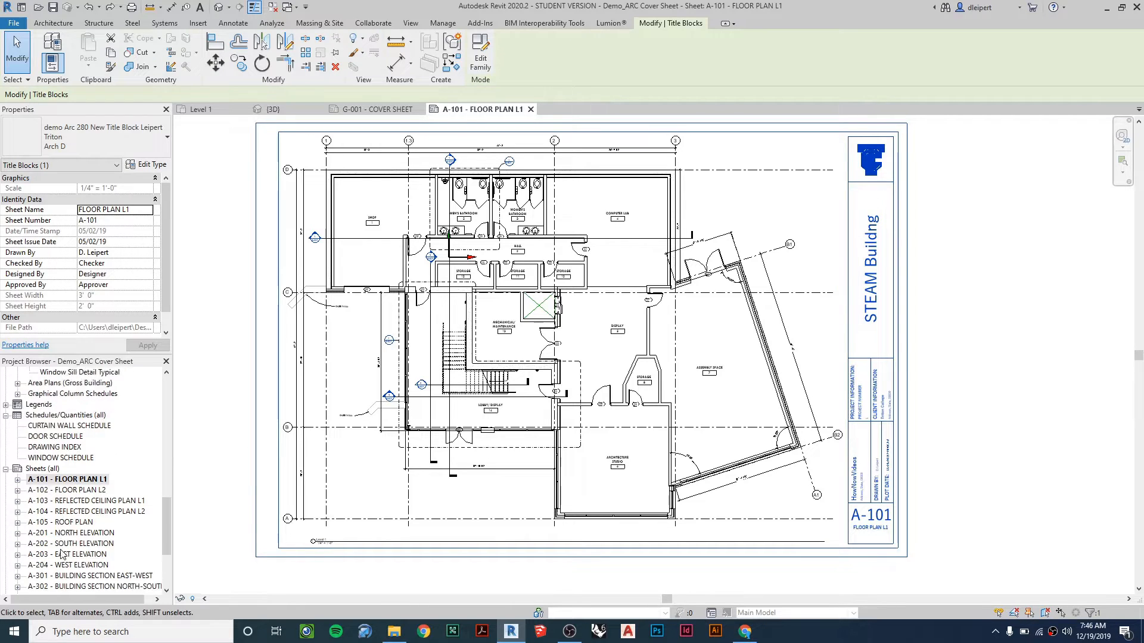
scroll(51, 475, down, 2)
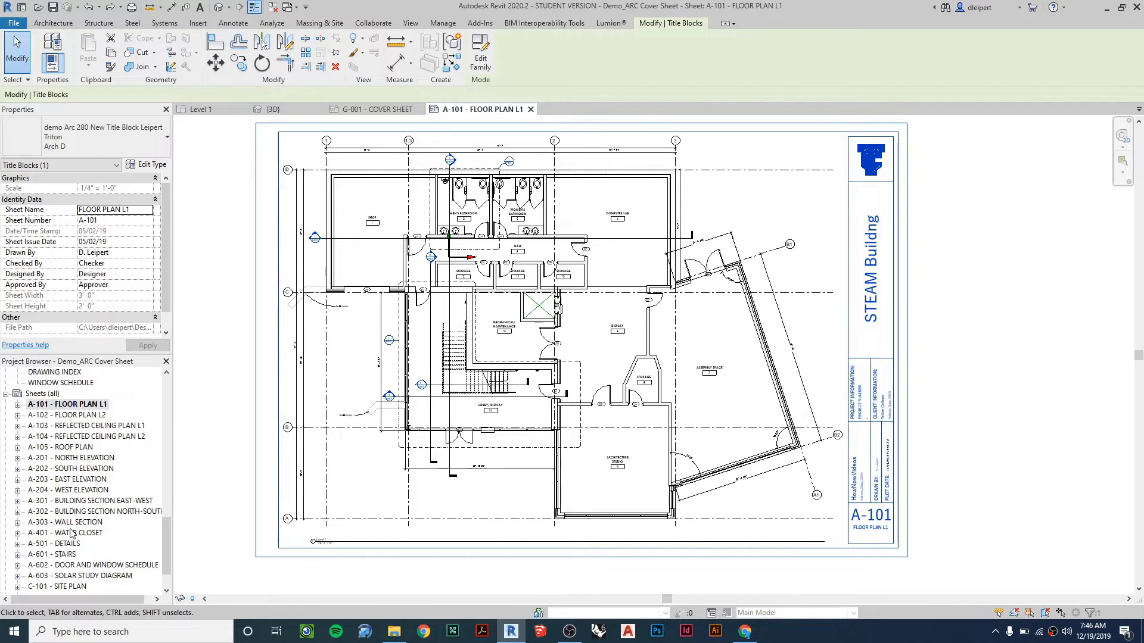
click(480, 58)
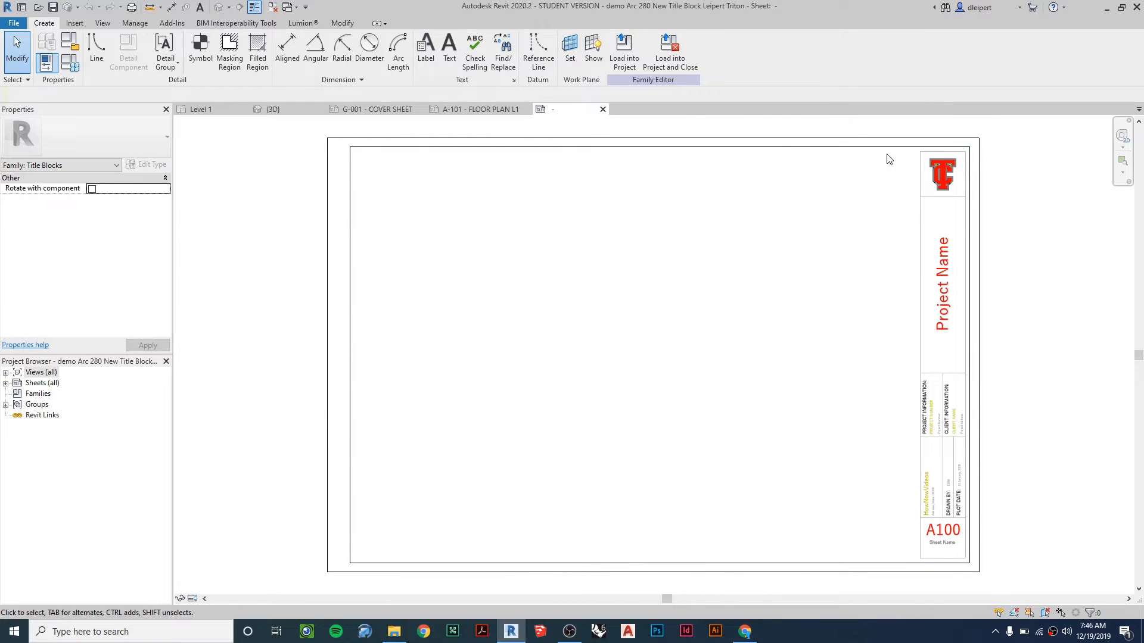
Delete the logo, text, labels and lines of the vertical information strip, keeping only the title block's border rectangles.
drag(910, 158, 971, 569)
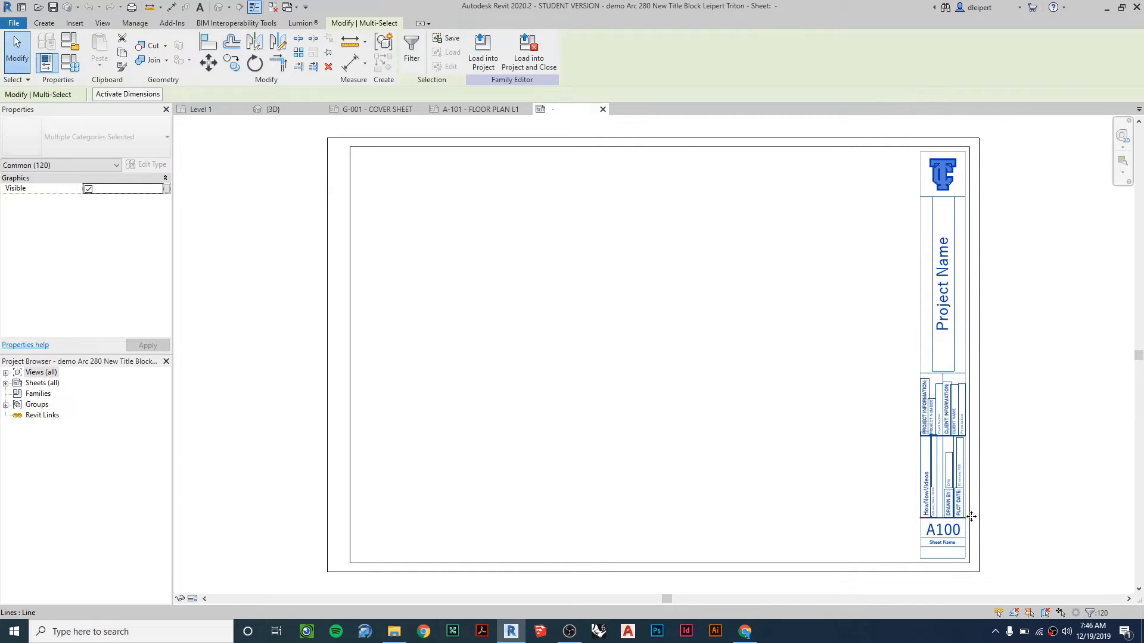
key(Delete)
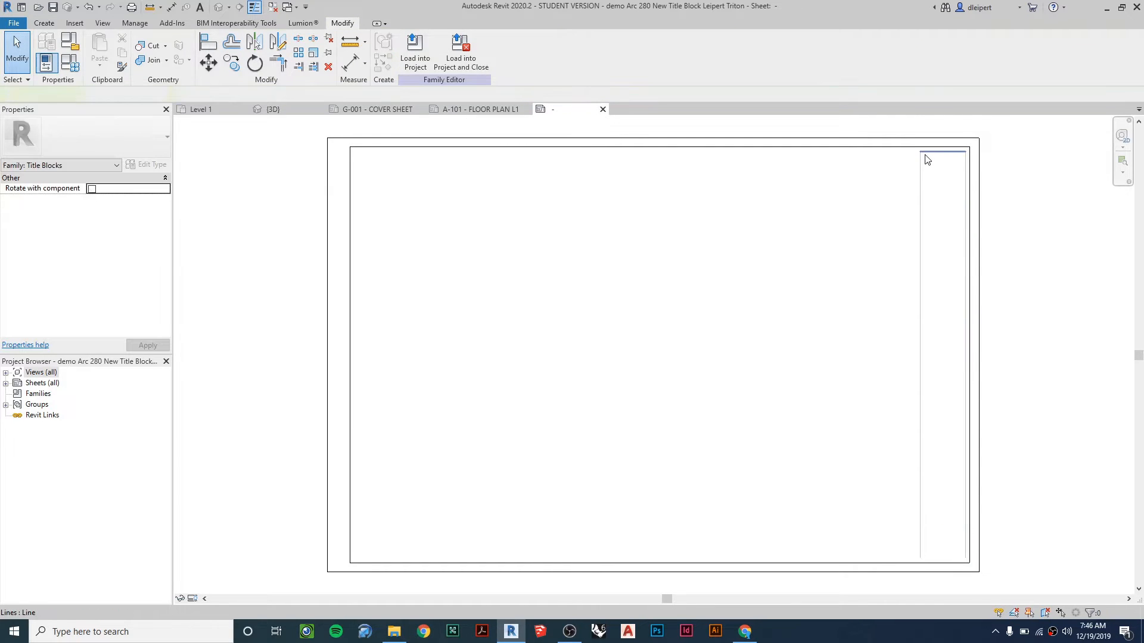
click(931, 156)
key(Delete)
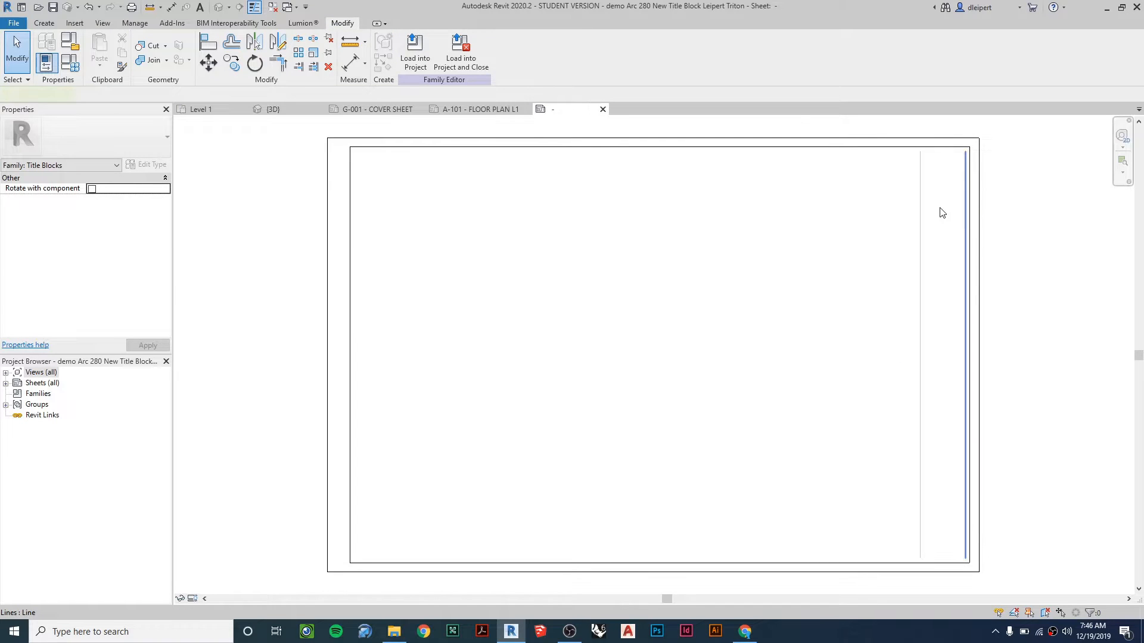
key(Delete)
click(943, 305)
key(Delete)
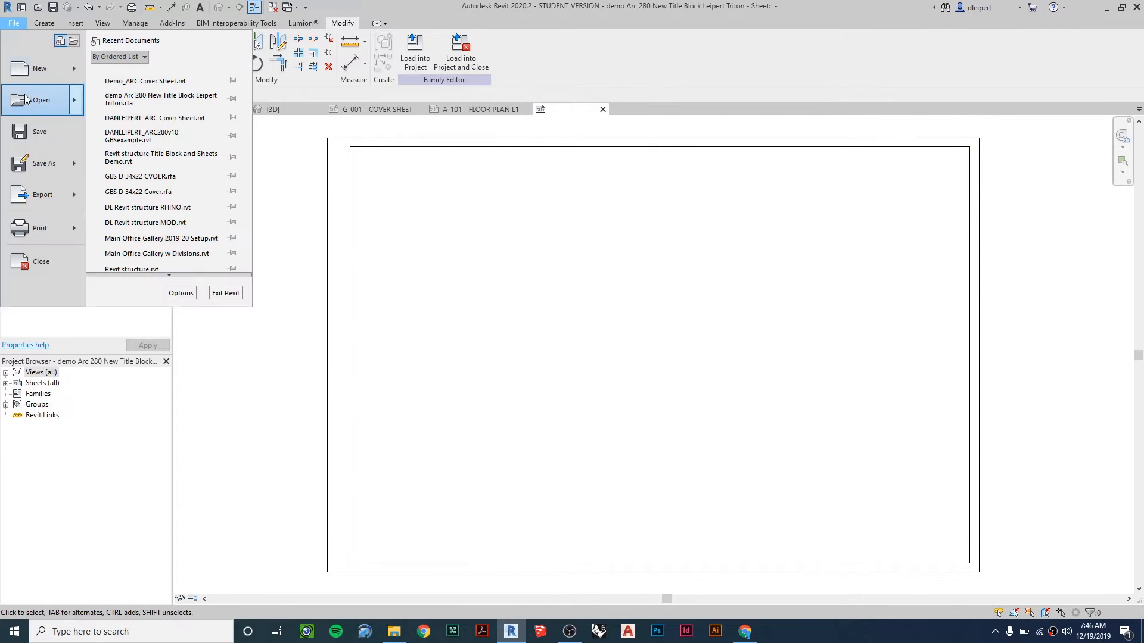
Look at the option for saving as a family, and close the title block family without saving its changes.
mouse_move(41, 169)
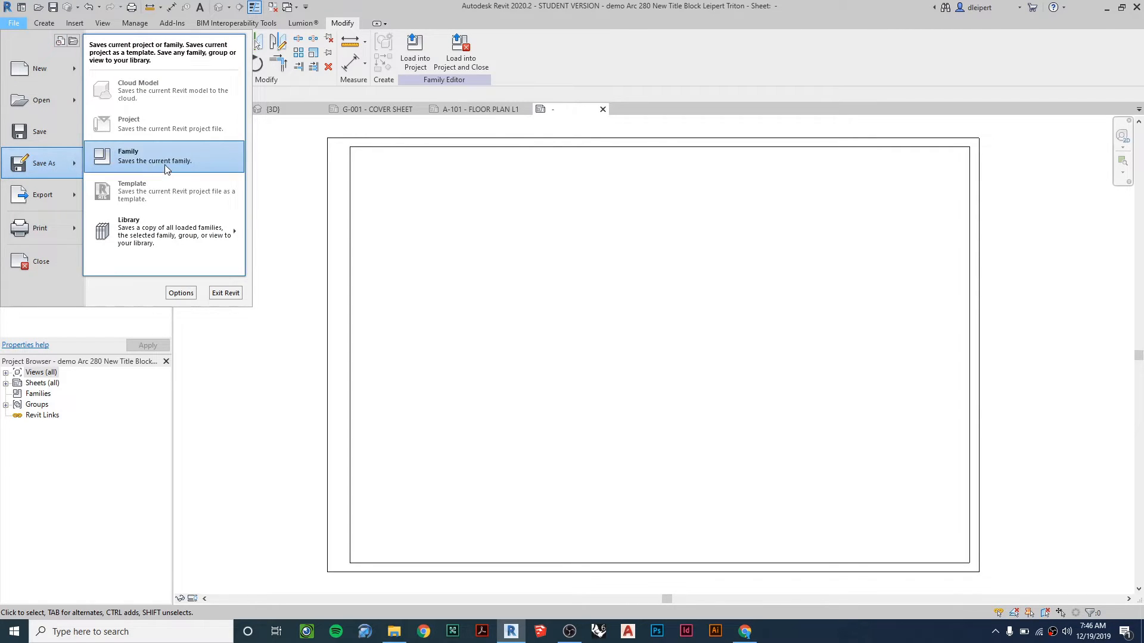
click(433, 246)
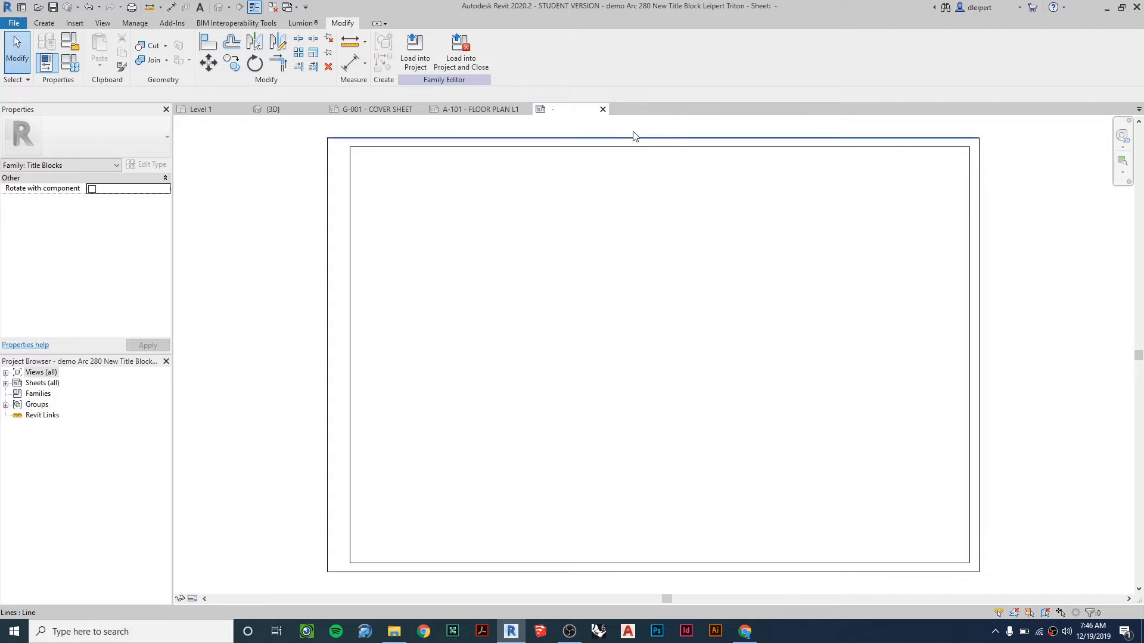
click(603, 109)
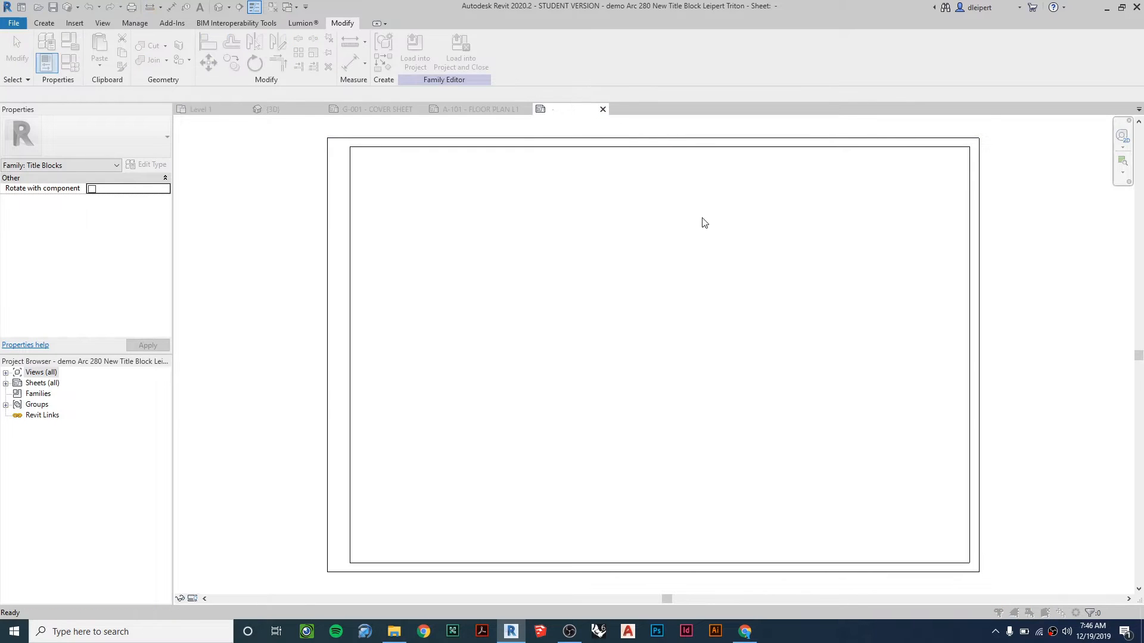
click(595, 323)
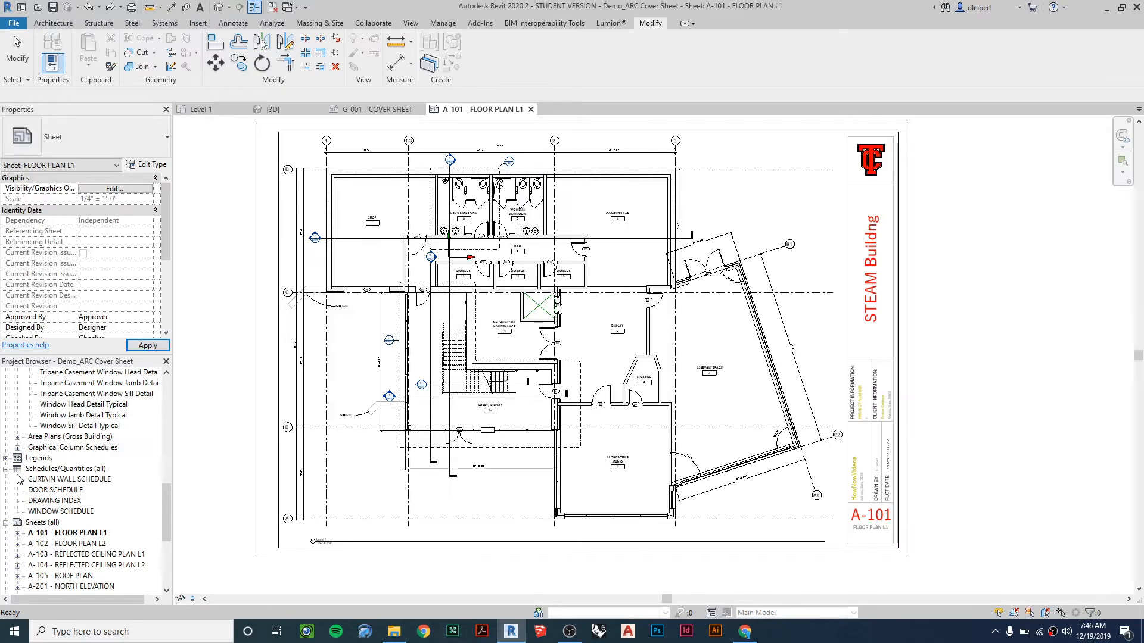
Open the G-001 - COVER SHEET sheet and check its number and name in the sheet title settings.
scroll(60, 539, down, 5)
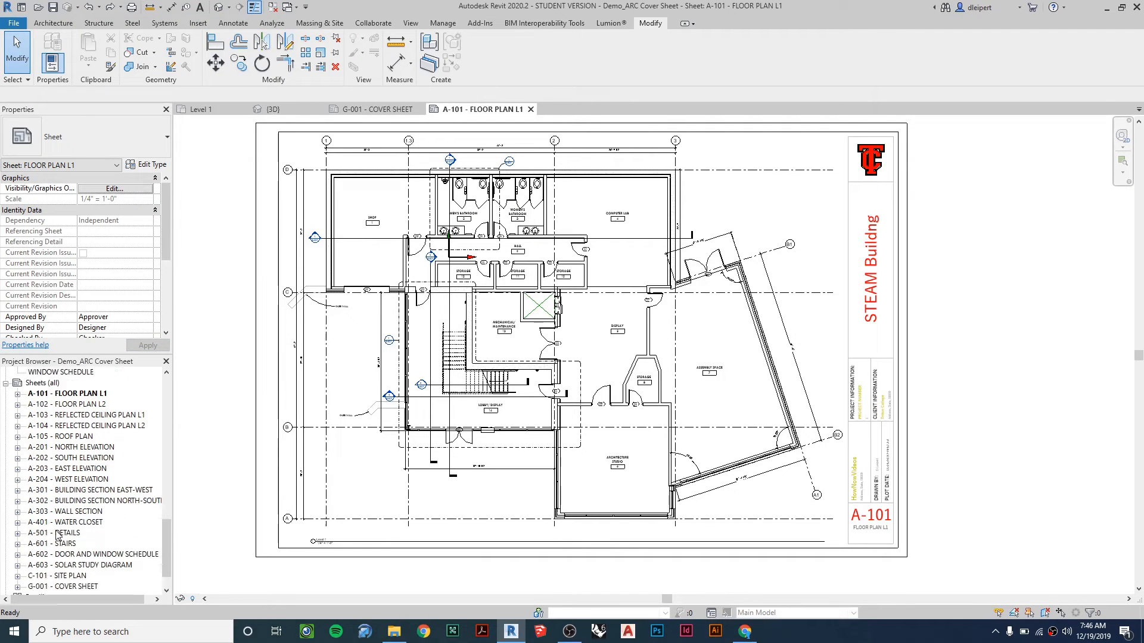
double_click(70, 558)
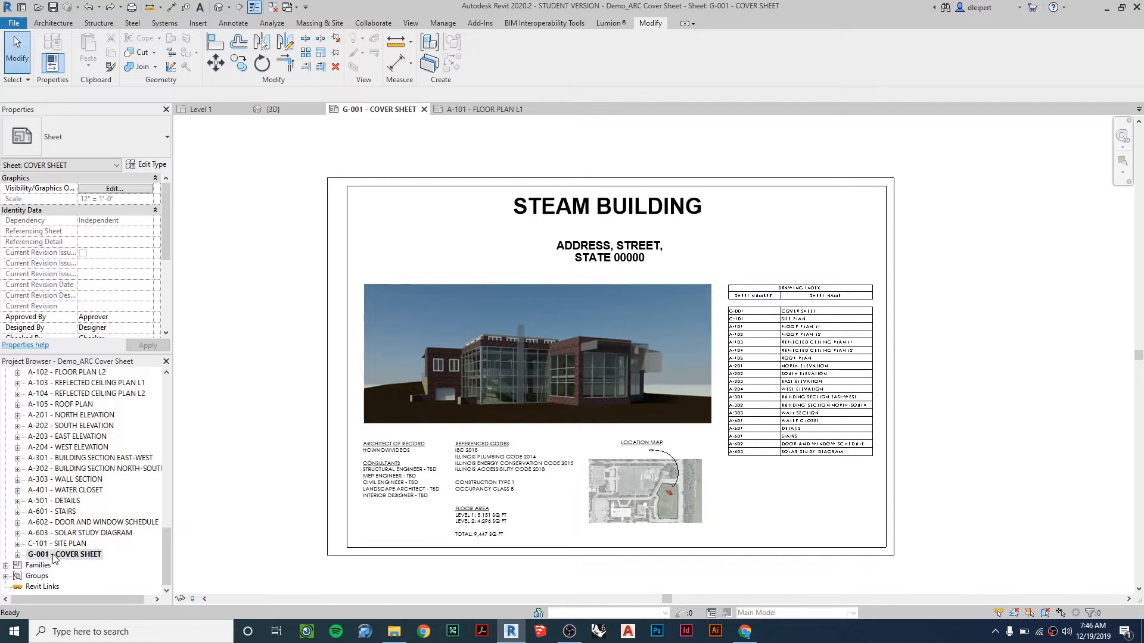
right_click(89, 559)
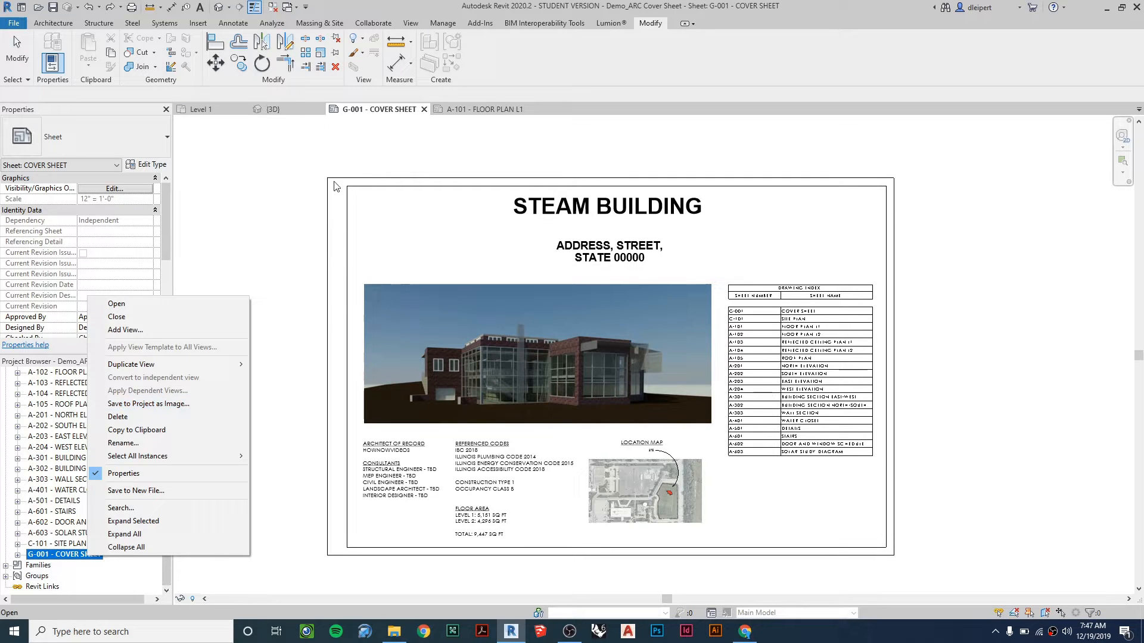
click(138, 443)
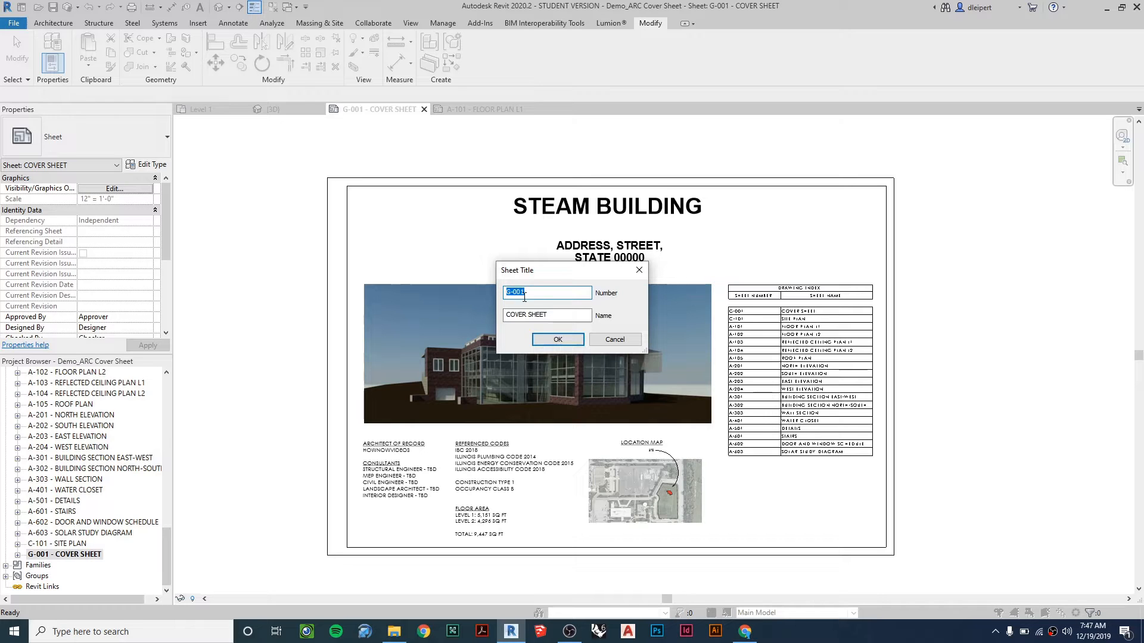
click(558, 339)
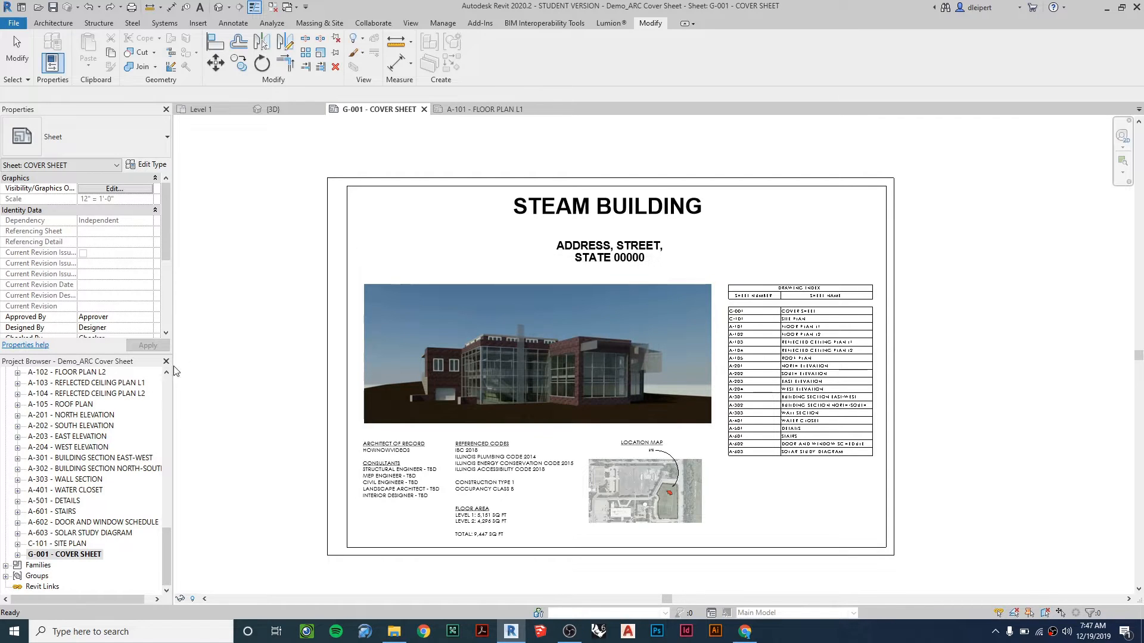
Try starting a new sheet with the Arc 280 New Title Block COVER SHEET : Arch D title block, and cancel it.
scroll(87, 443, up, 2)
right_click(42, 405)
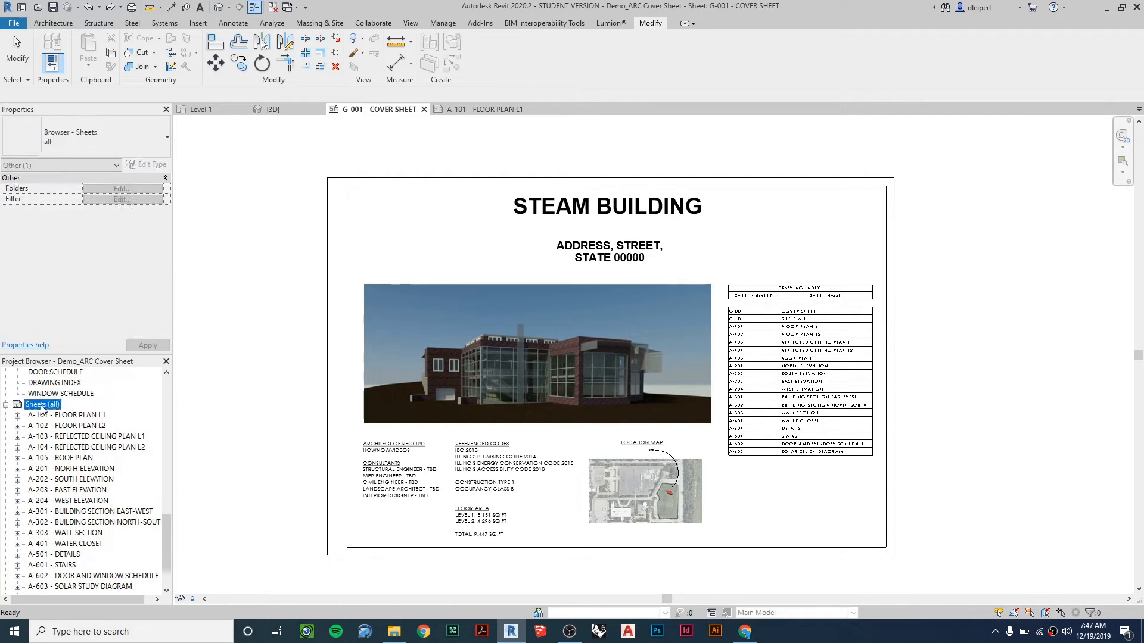
click(66, 415)
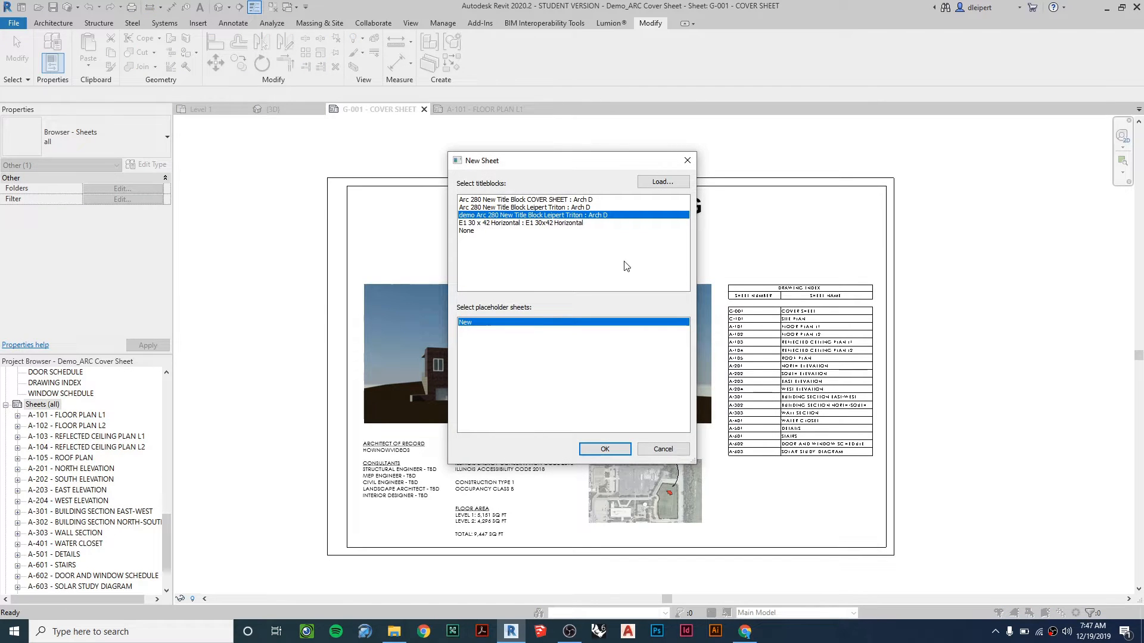
click(566, 200)
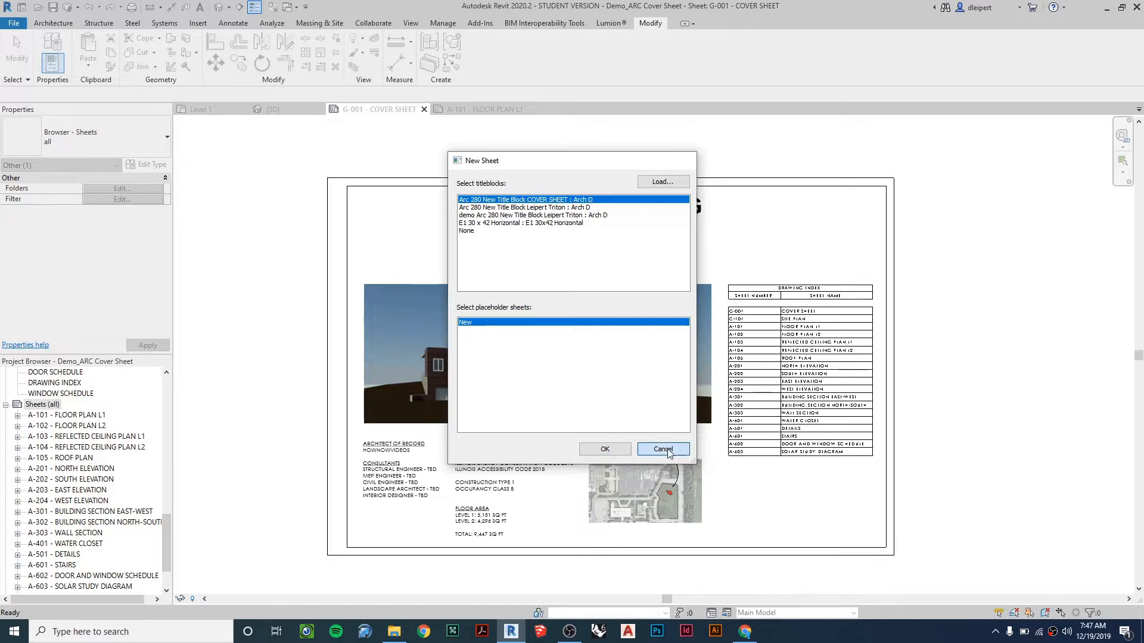
click(663, 449)
scroll(126, 538, down, 1)
scroll(104, 547, down, 1)
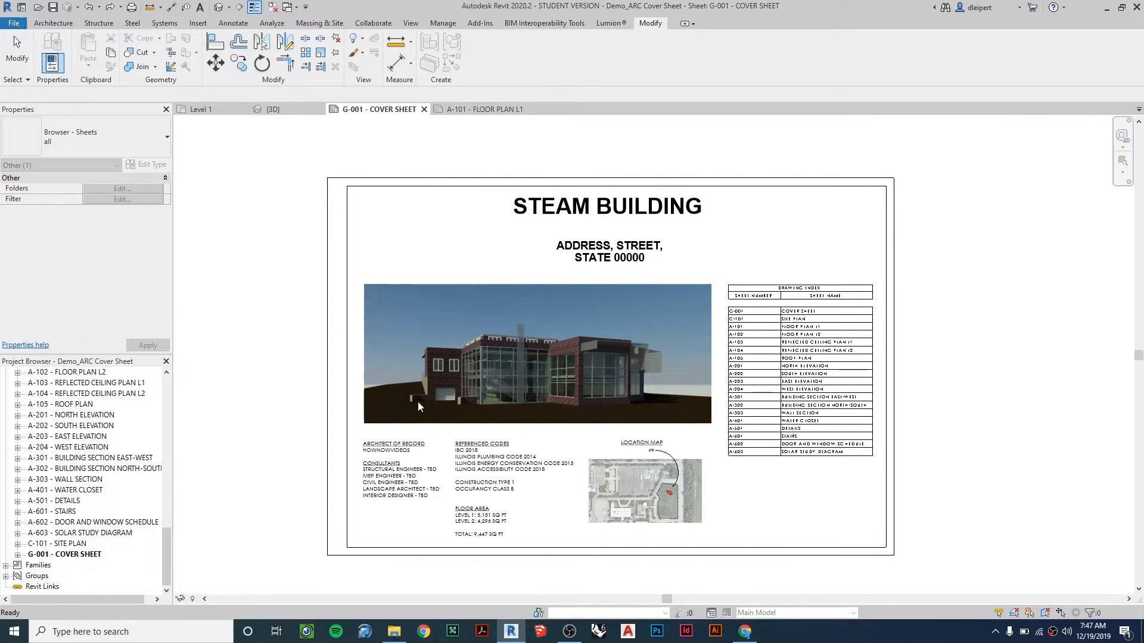
click(767, 225)
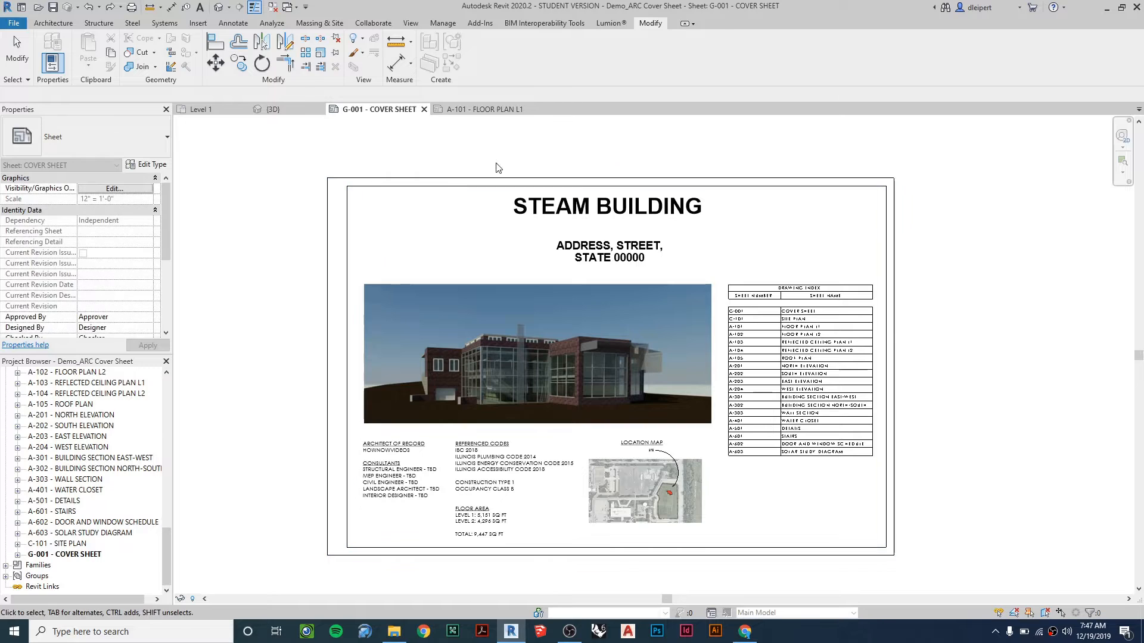
click(350, 178)
key(Escape)
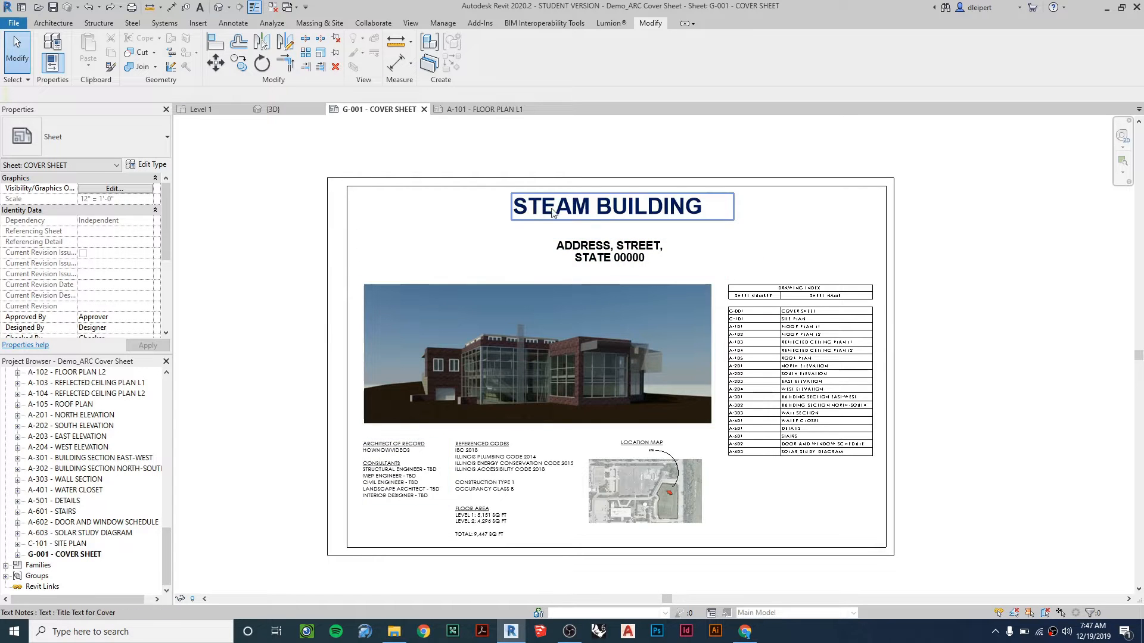
Place a 3/32" Century Gothic 3 text note reading "asdfas" on the cover sheet, beside the STEAM BUILDING title.
scroll(510, 213, up, 1)
click(233, 23)
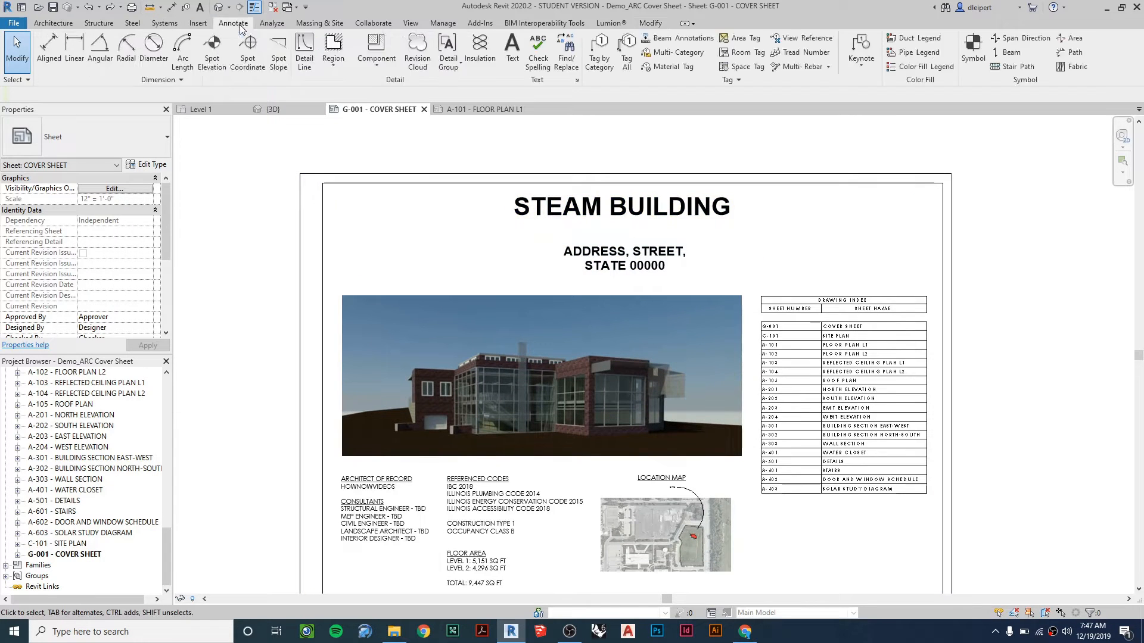
click(513, 50)
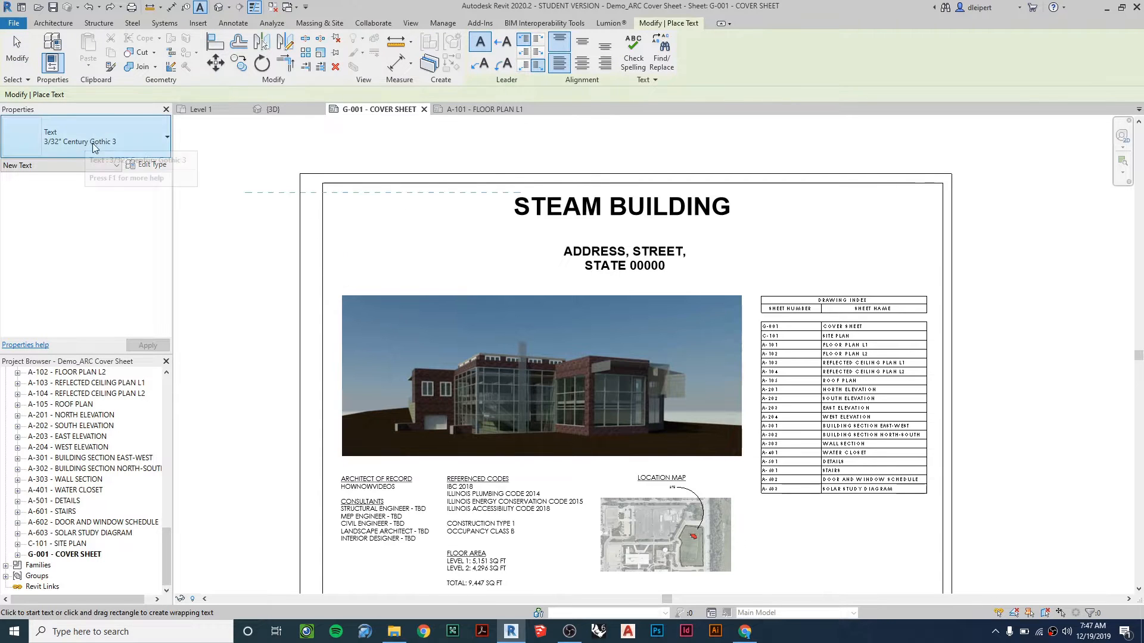
click(404, 206)
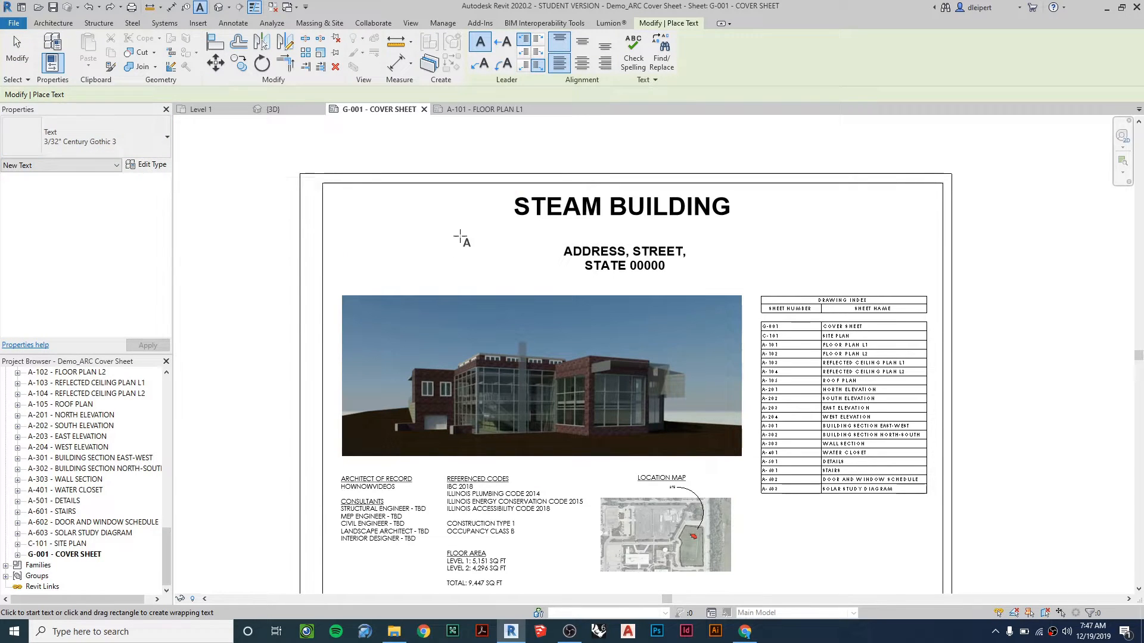
scroll(403, 209, up, 6)
text(asdfas)
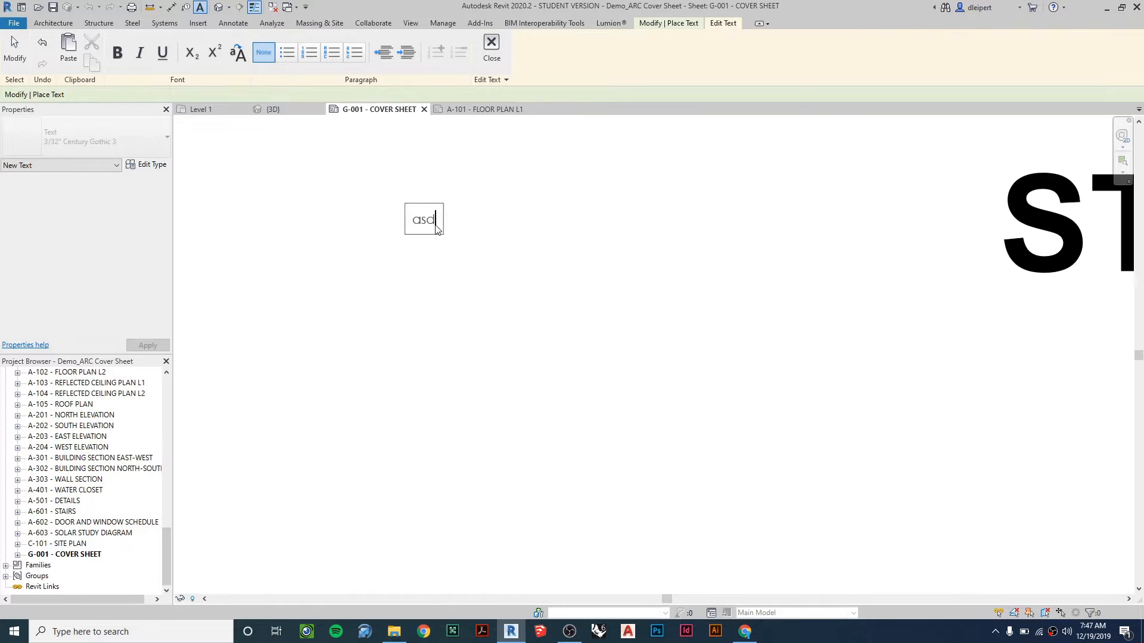
click(506, 265)
key(Escape)
key(Escape)
scroll(430, 262, down, 5)
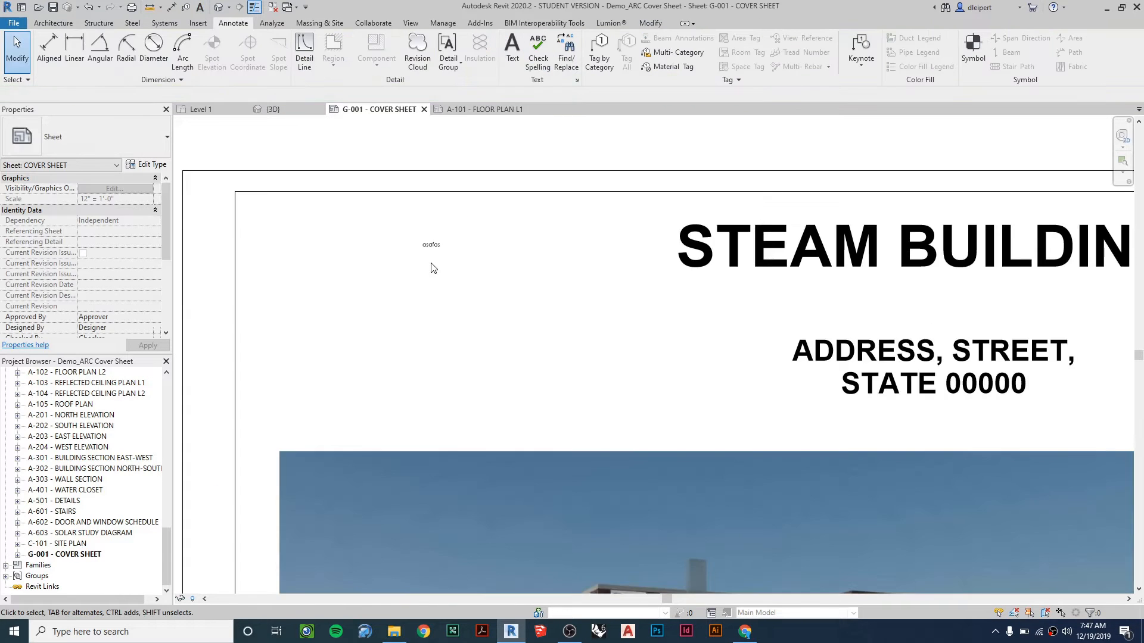
Examine the "asdfas" note's type properties, including the option to duplicate the type, its text font and text size, and cancel without changes.
click(148, 167)
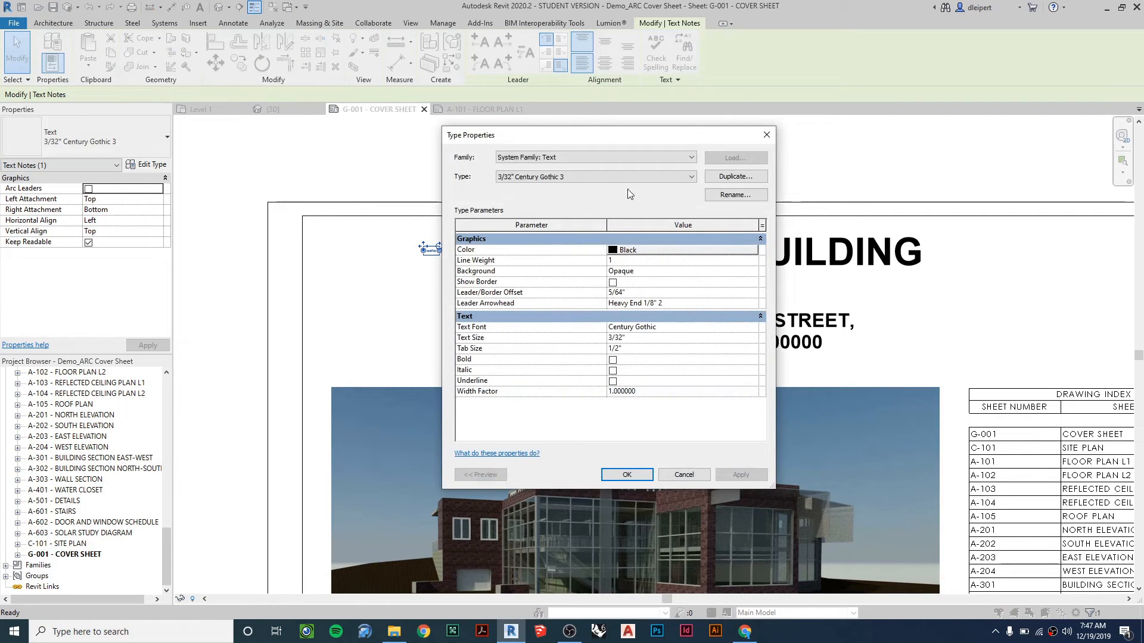
click(748, 180)
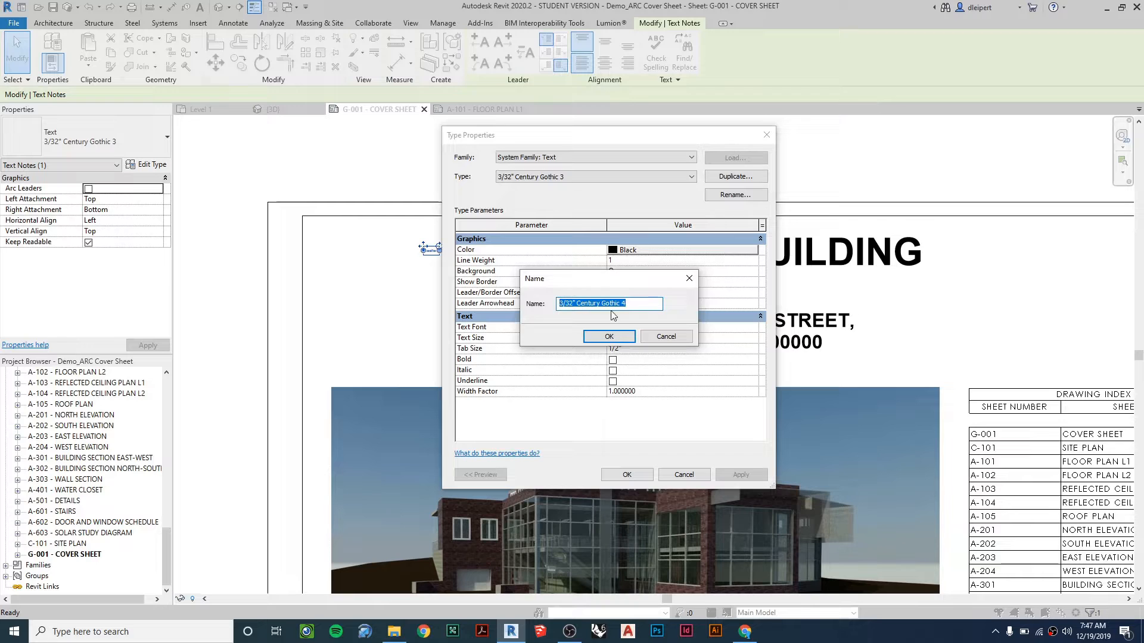
click(666, 337)
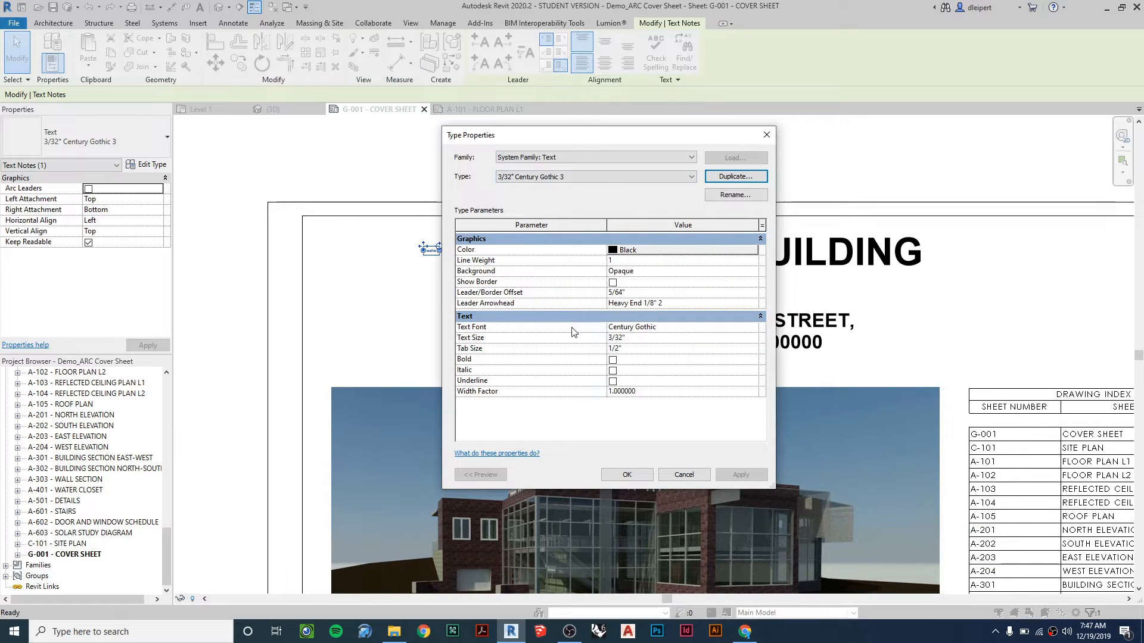
click(679, 329)
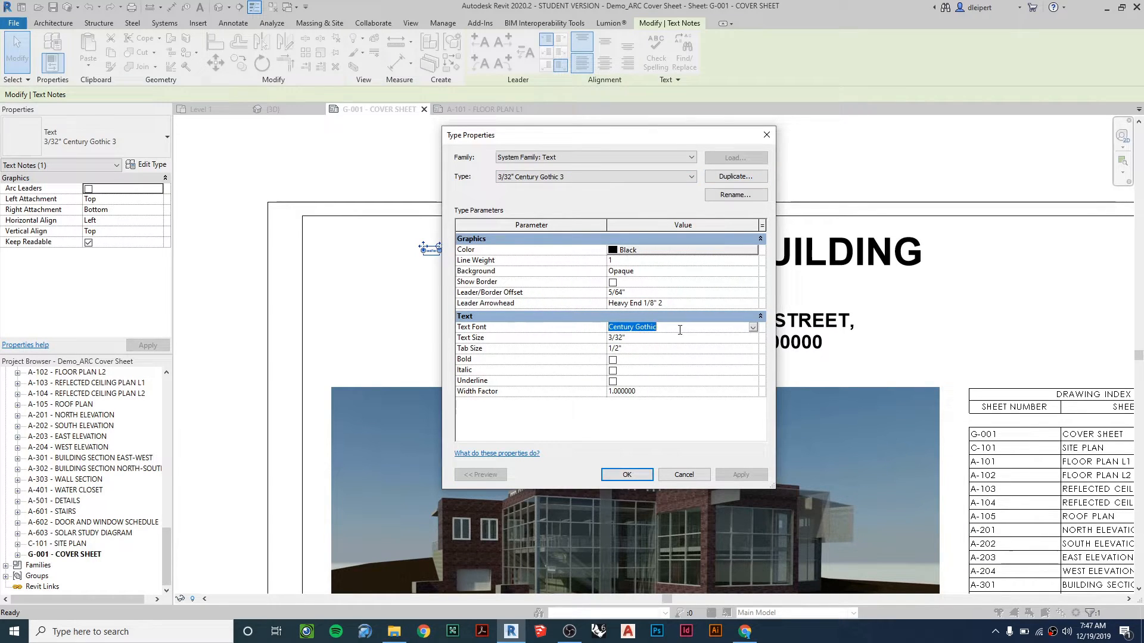
click(620, 340)
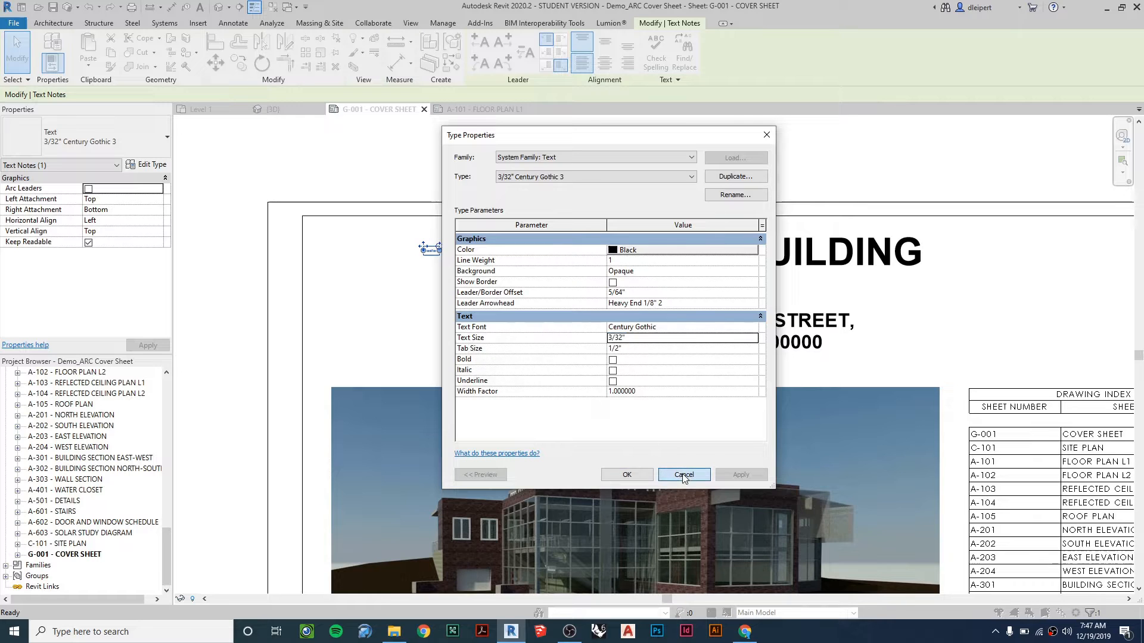
click(684, 475)
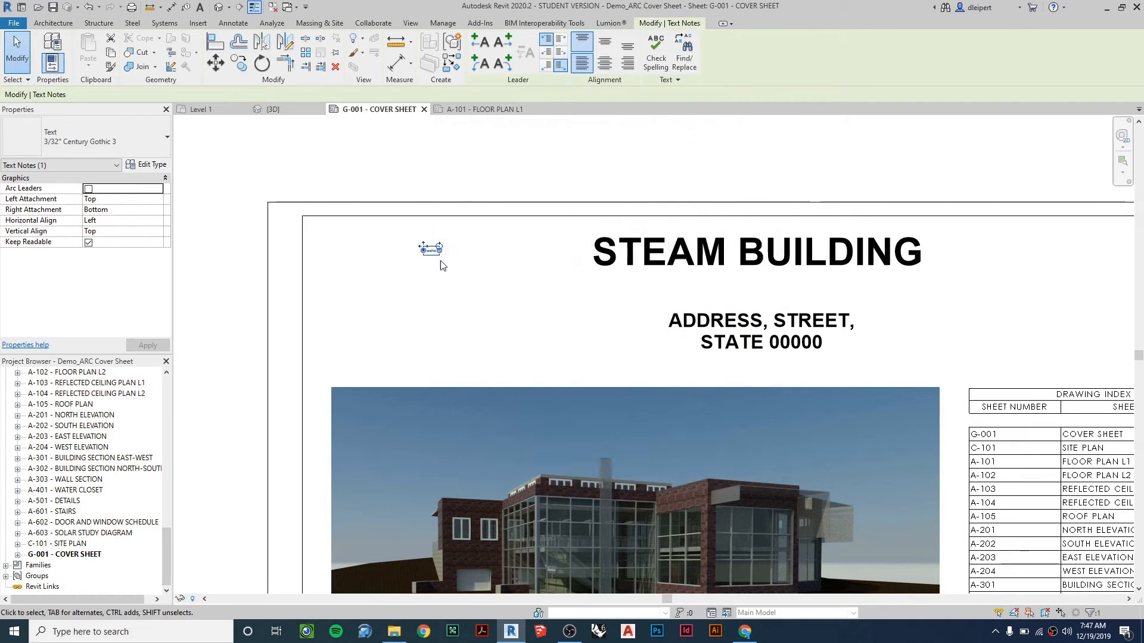
Delete the "asdfas" text note beside the STEAM BUILDING title.
click(485, 256)
middle_drag(486, 304, 484, 305)
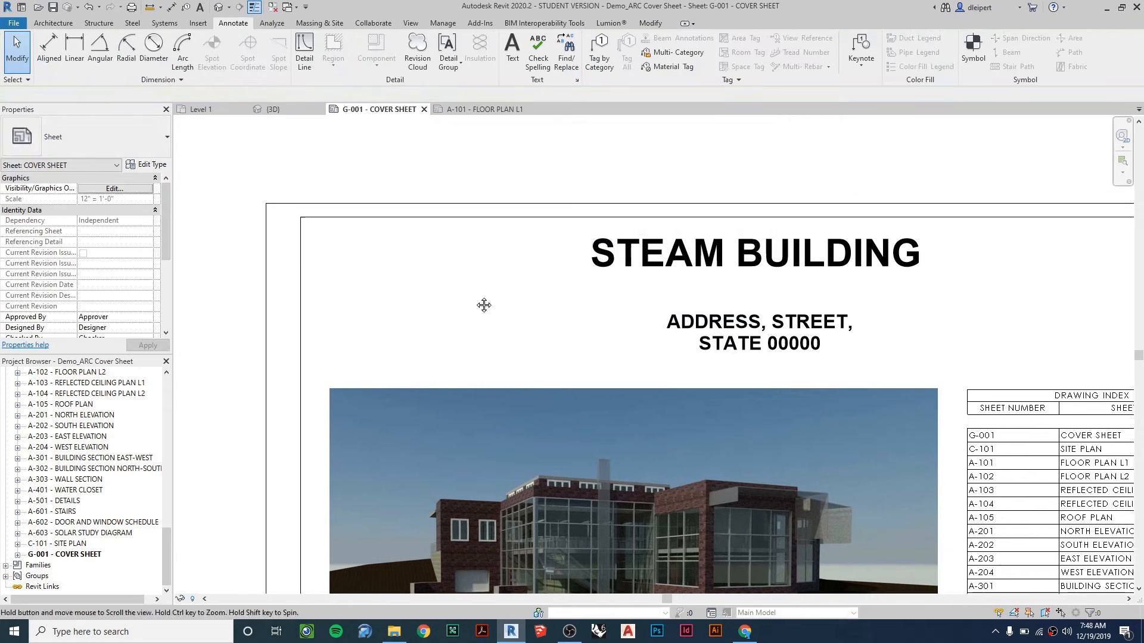
scroll(370, 244, down, 4)
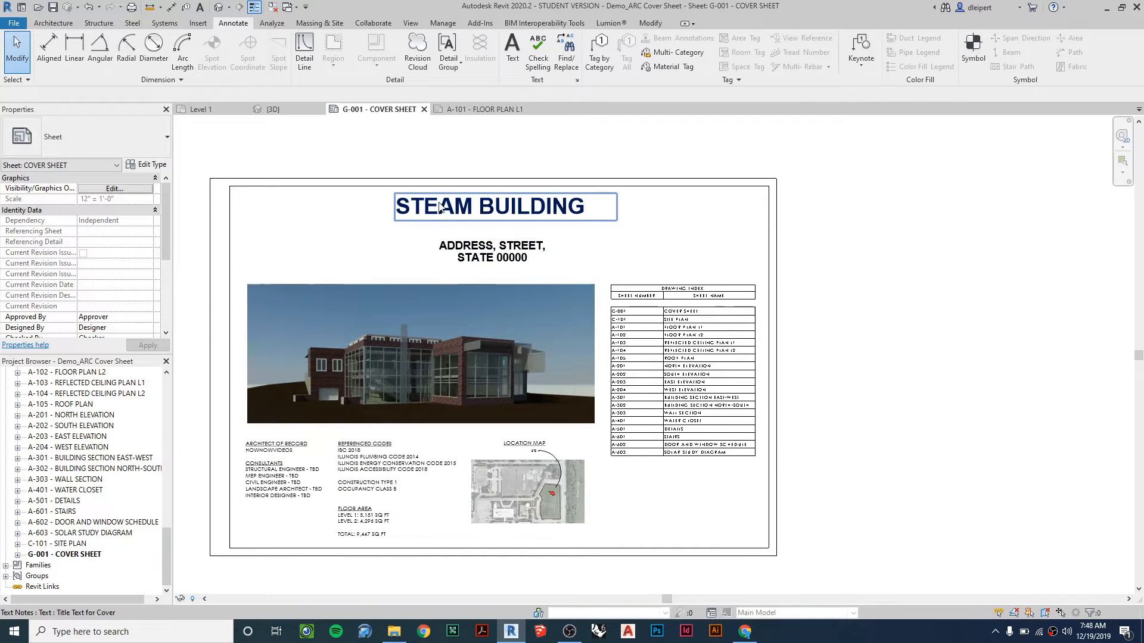
Check the text type of the SITE leader note above the location map, and deselect it.
scroll(439, 207, up, 5)
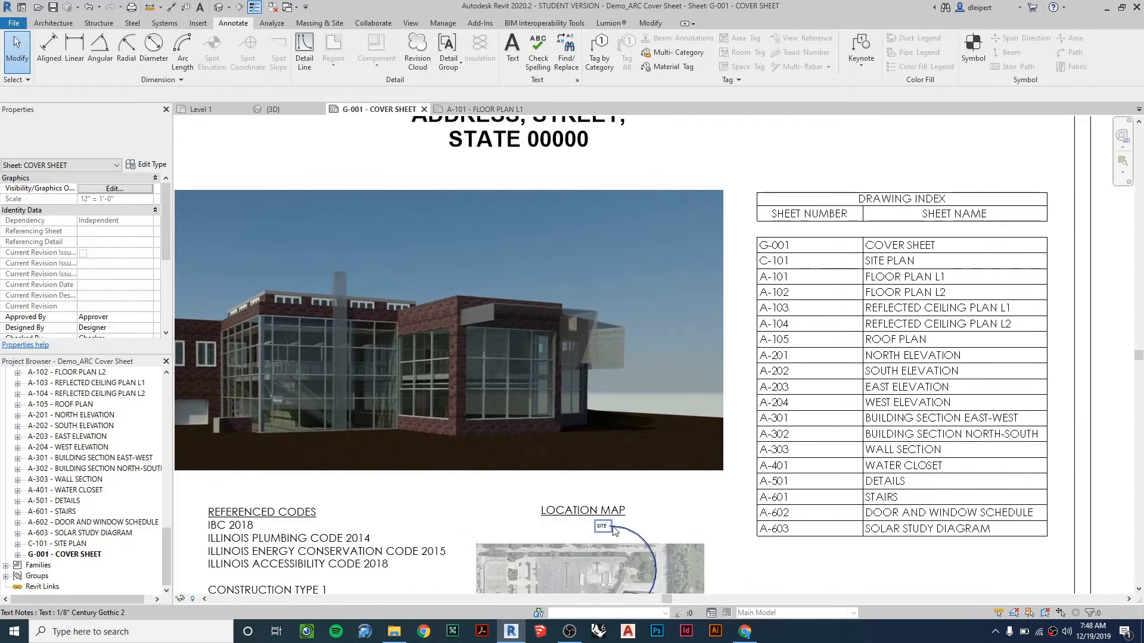
scroll(616, 530, up, 2)
click(595, 529)
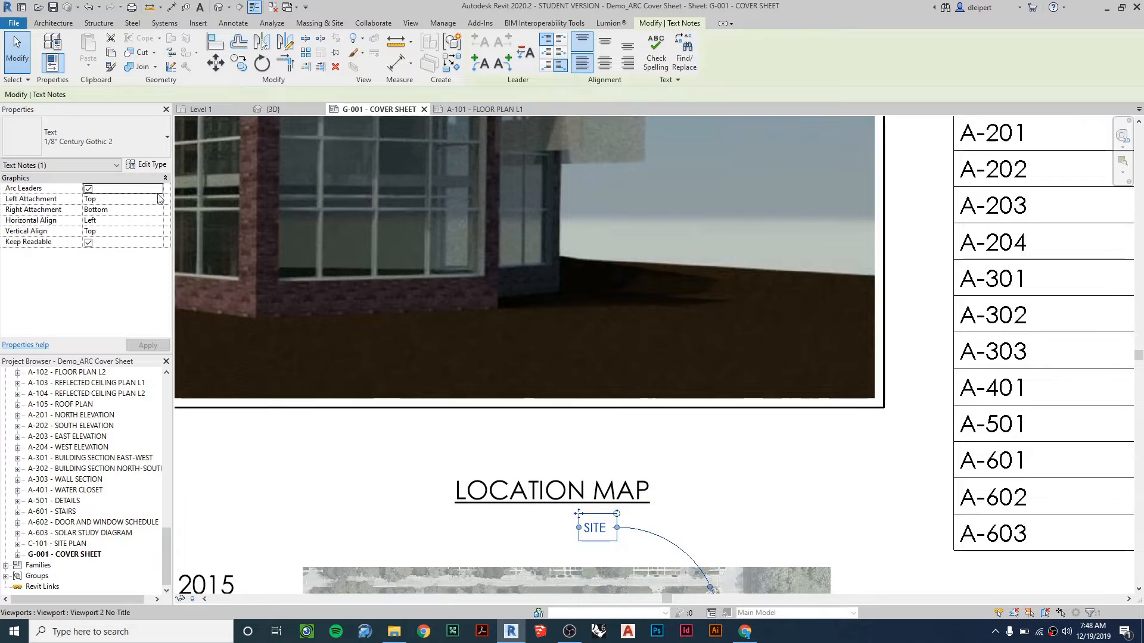
scroll(590, 537, down, 4)
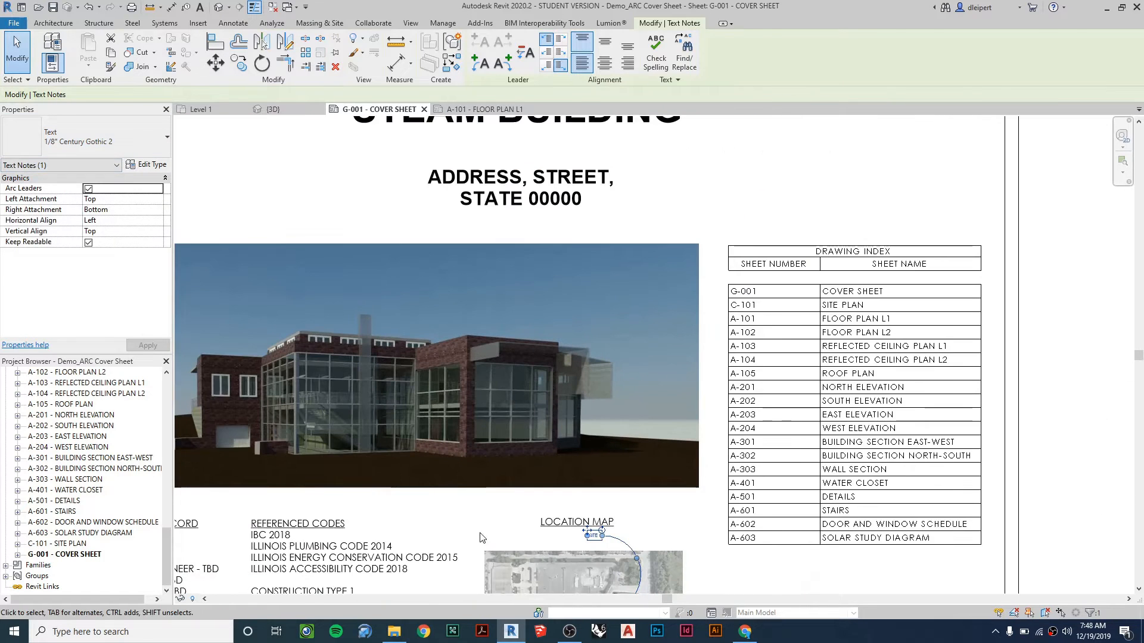
click(482, 537)
scroll(484, 536, down, 2)
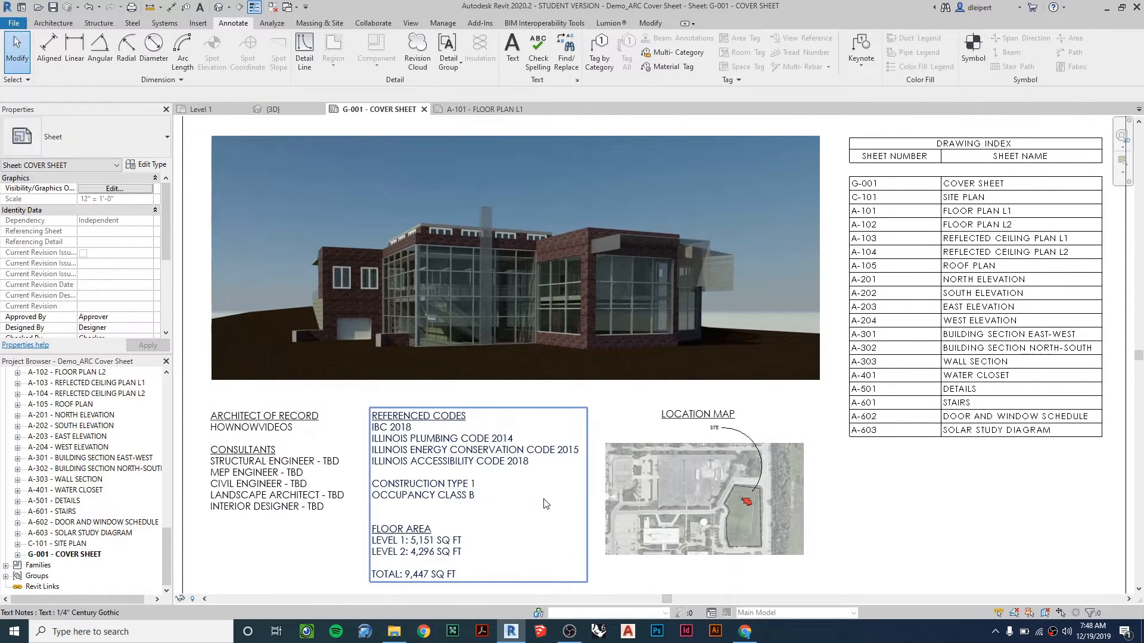
Examine the type properties of the STEAM BUILDING title text, and close them without changes.
middle_drag(540, 384, 586, 563)
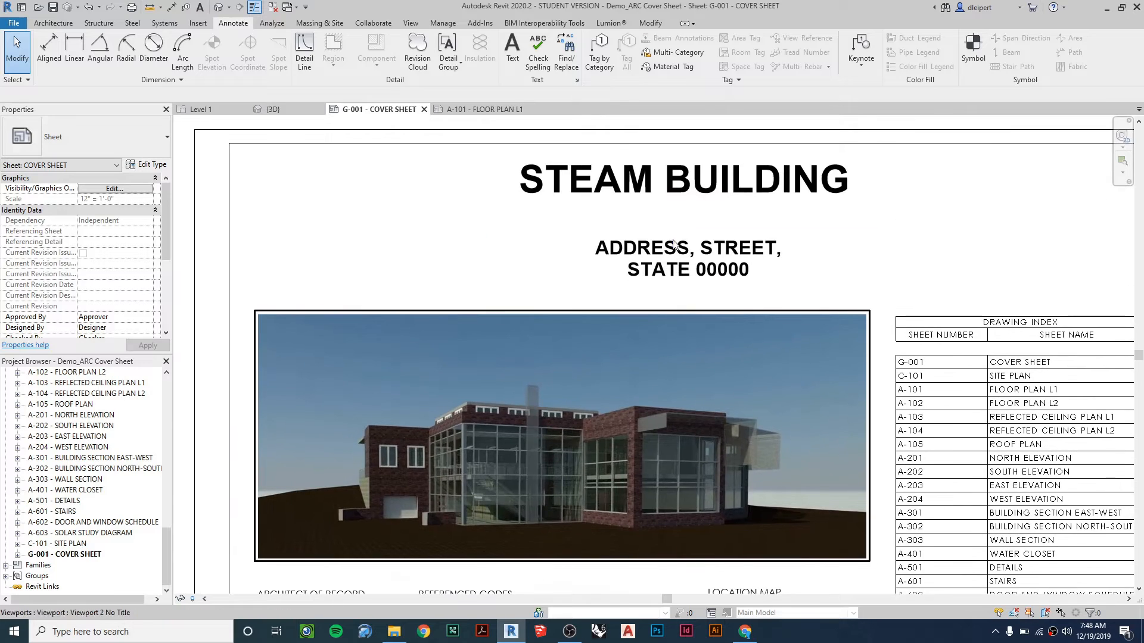
click(666, 172)
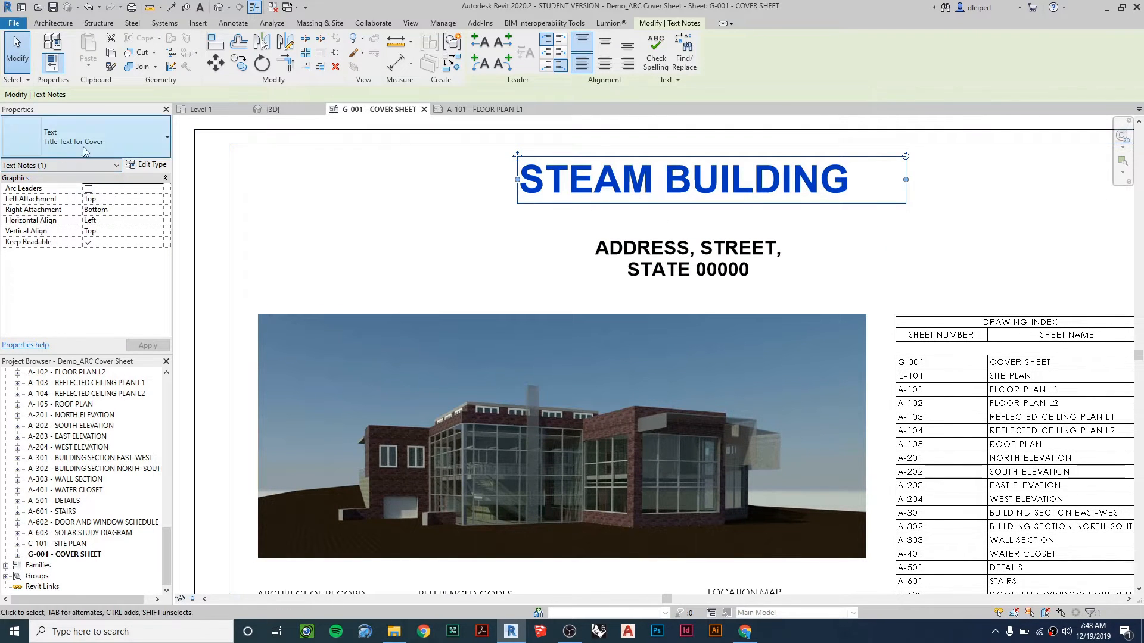
click(146, 164)
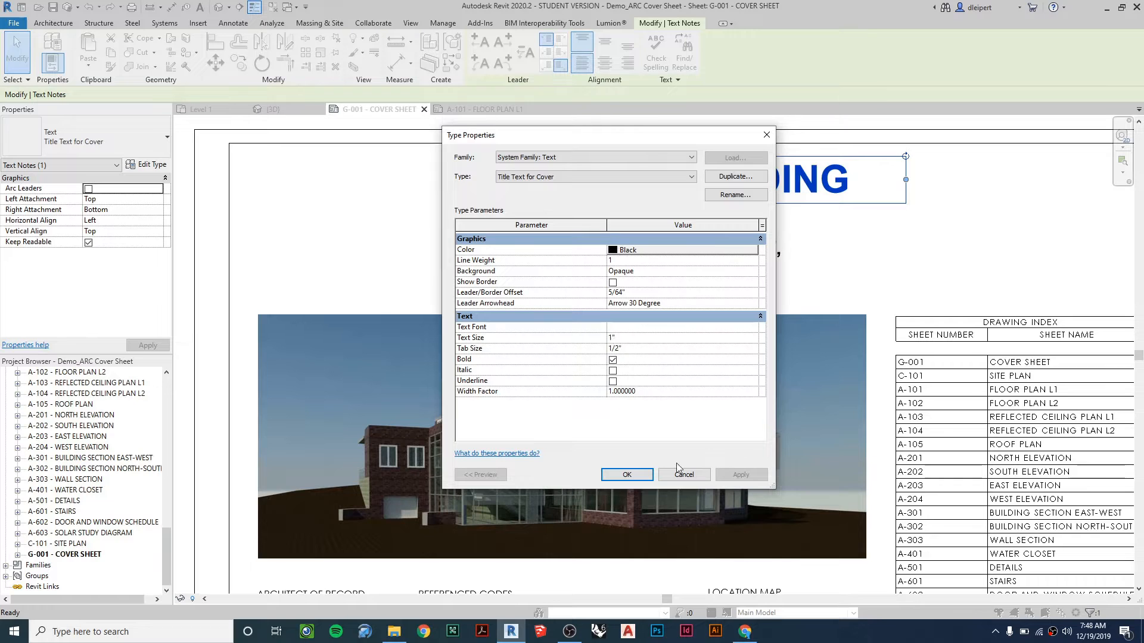
click(627, 475)
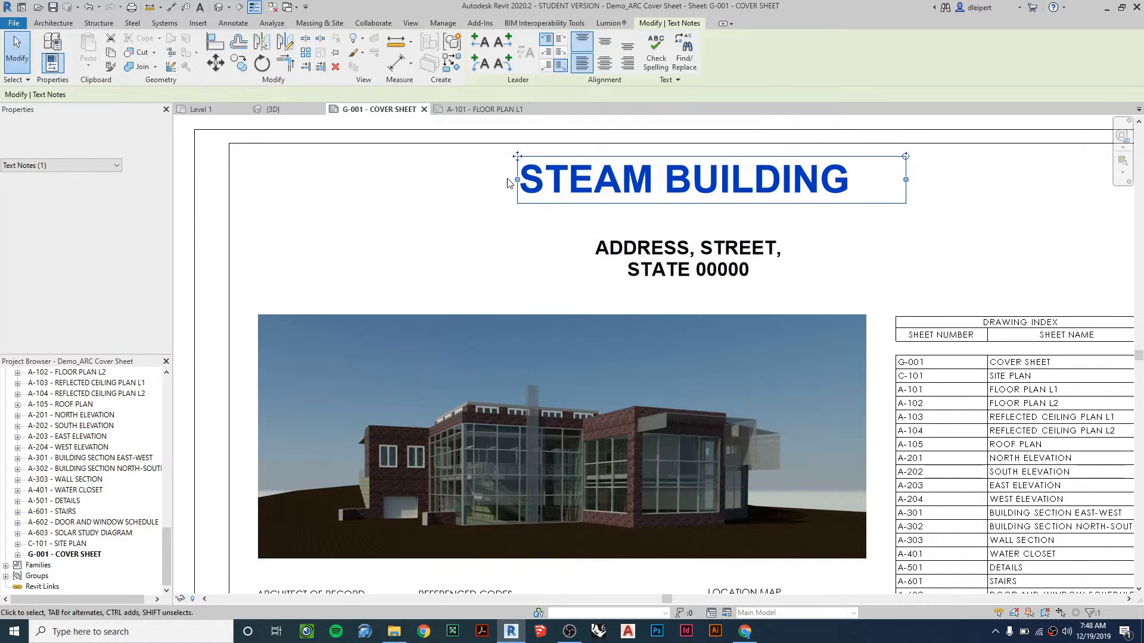
click(467, 219)
scroll(470, 219, down, 3)
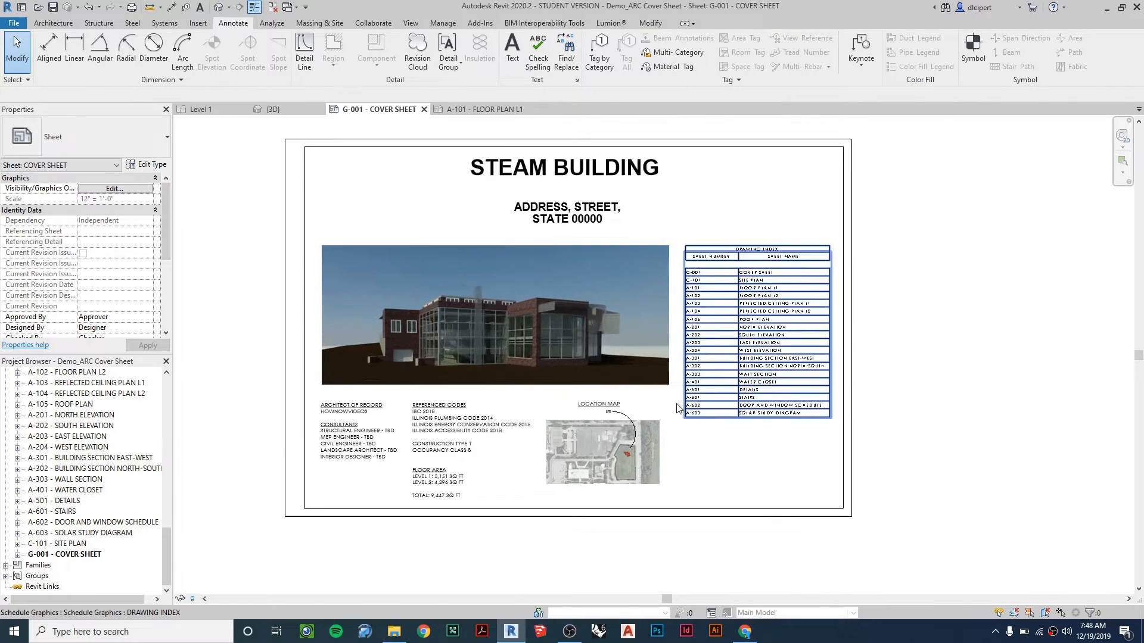
Check the properties of the building rendering's viewport on the cover sheet, and deselect it.
scroll(678, 408, up, 2)
click(415, 297)
scroll(629, 417, down, 2)
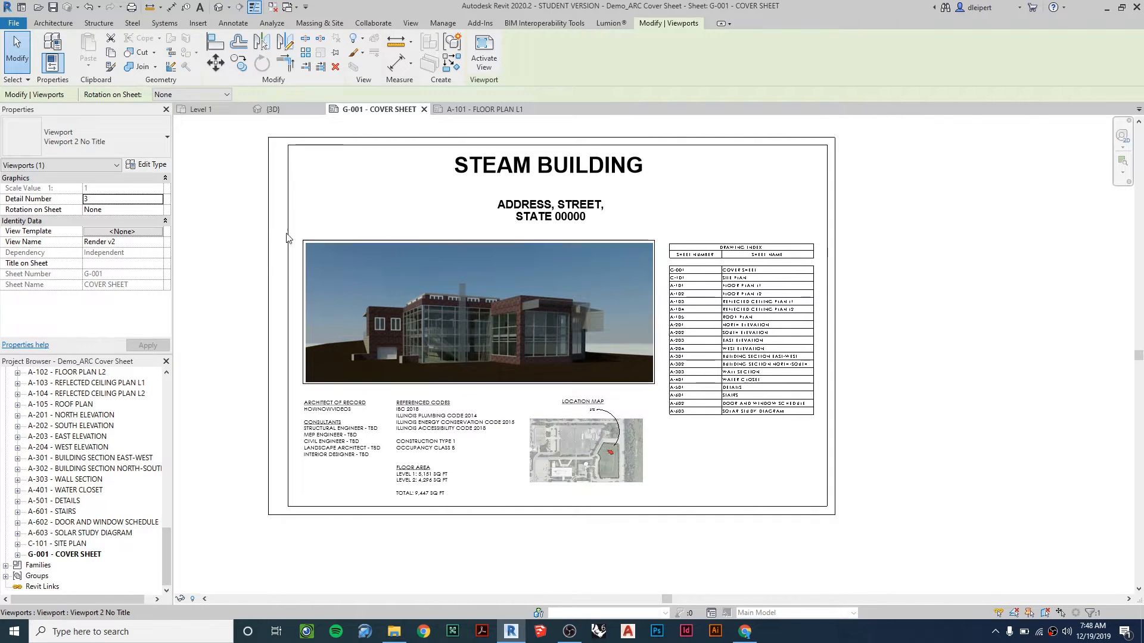
click(380, 209)
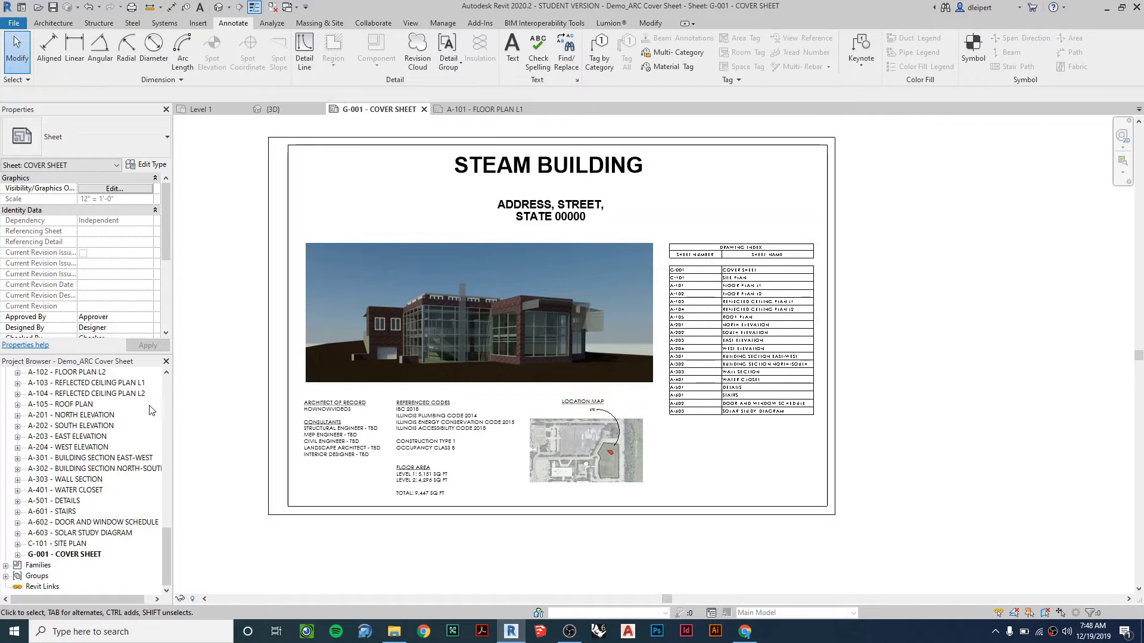
Open the 3D view named 3d for render from the project's 3D views.
scroll(95, 506, up, 6)
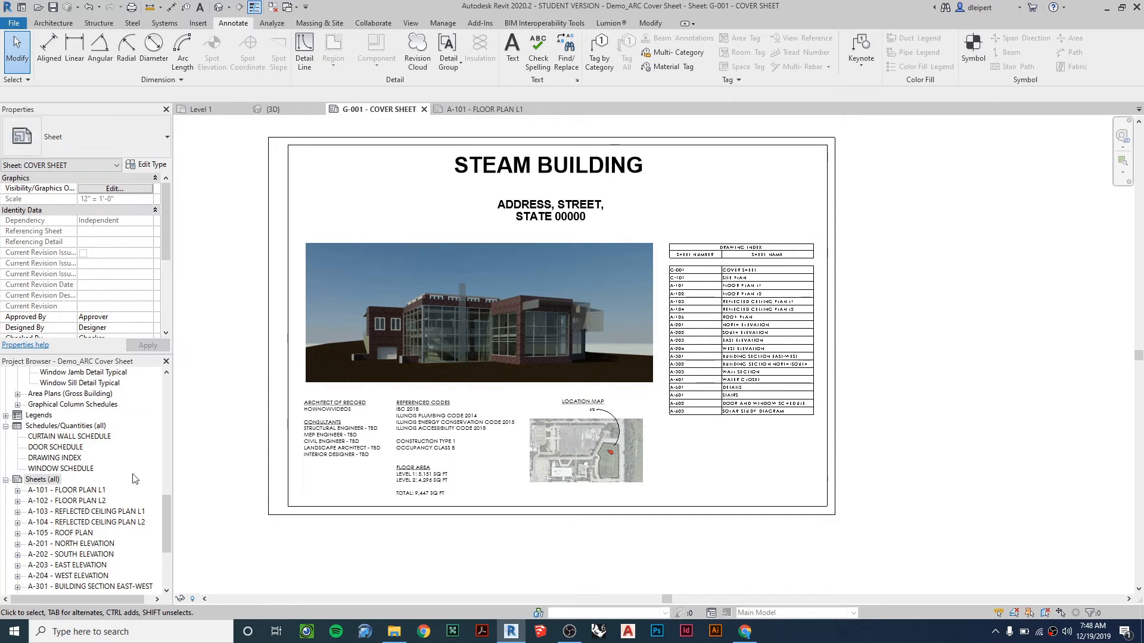
scroll(93, 480, up, 12)
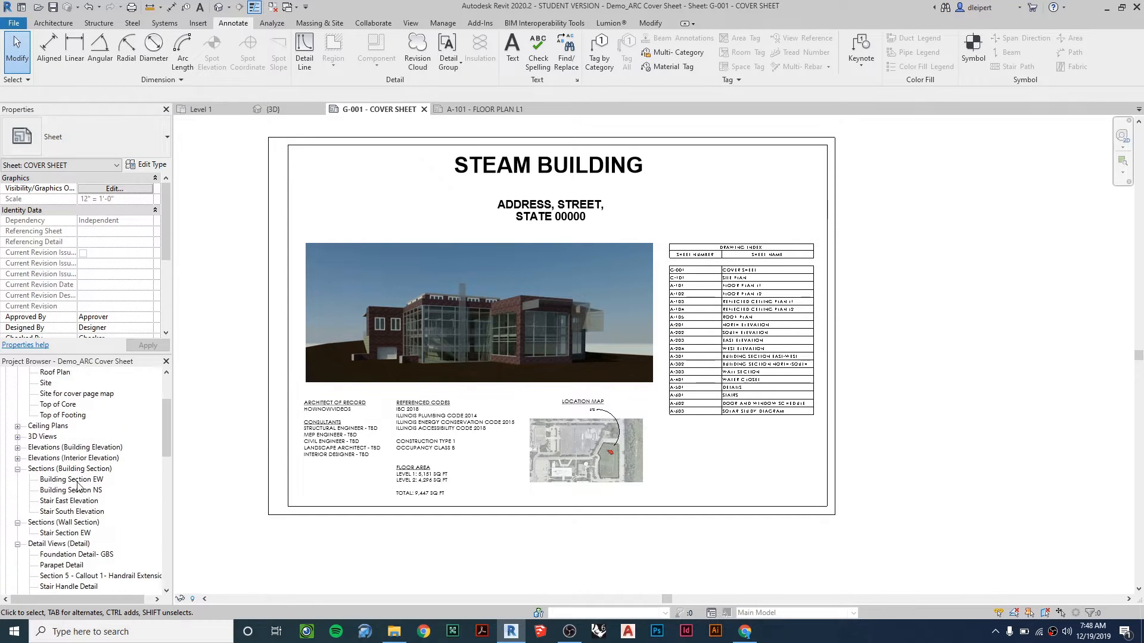
double_click(47, 438)
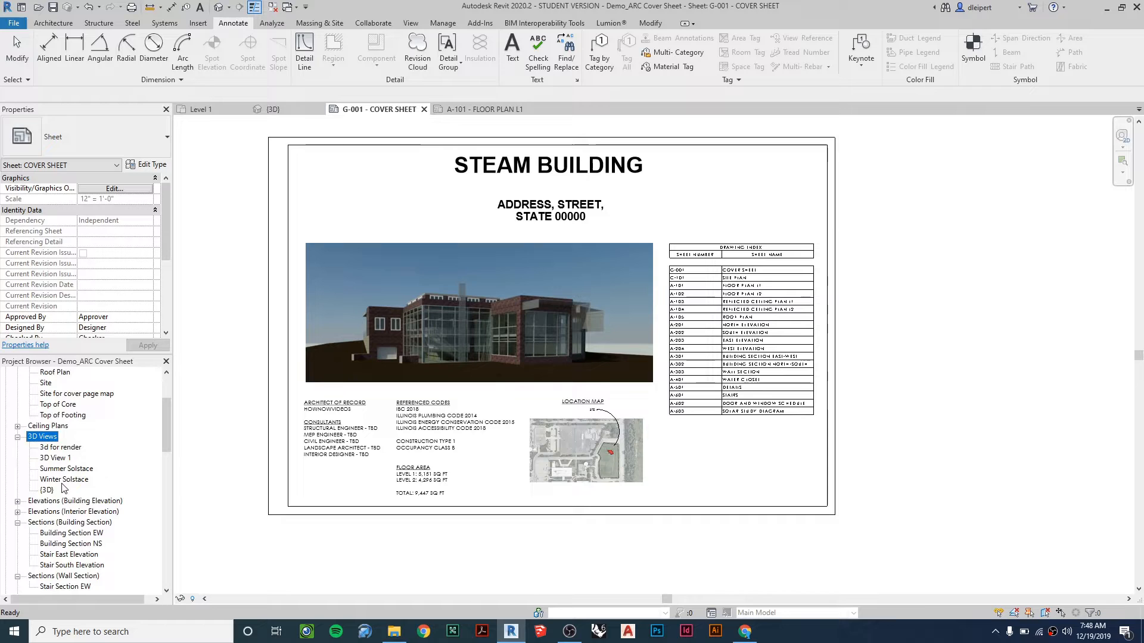
click(61, 448)
double_click(62, 448)
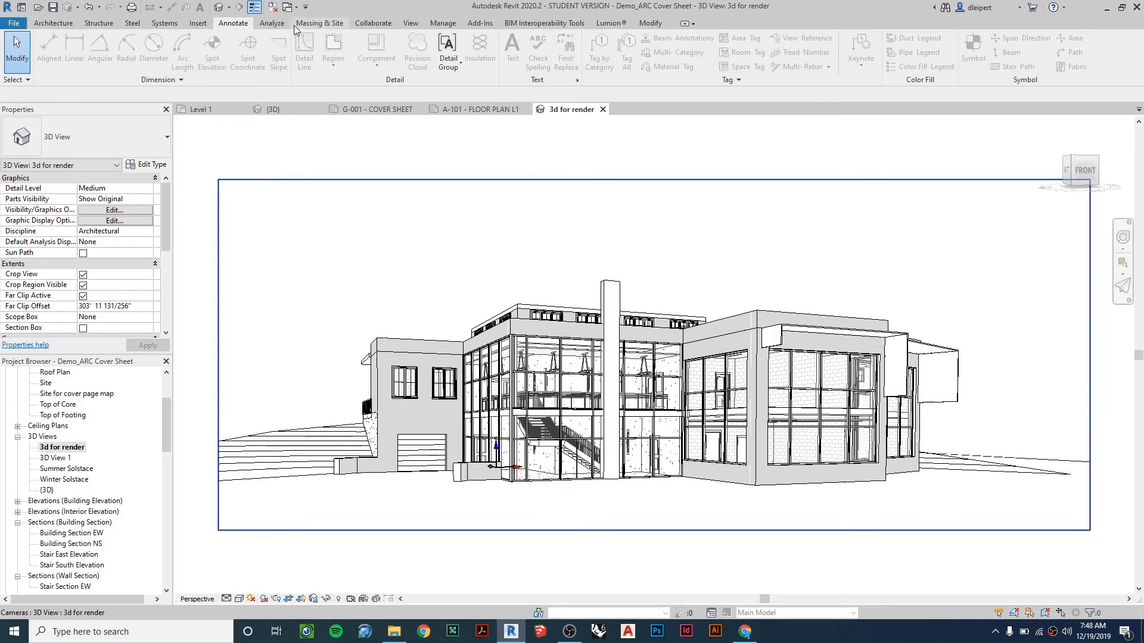
Open the rendering settings for the 3d for render view and look through the quality options.
click(411, 24)
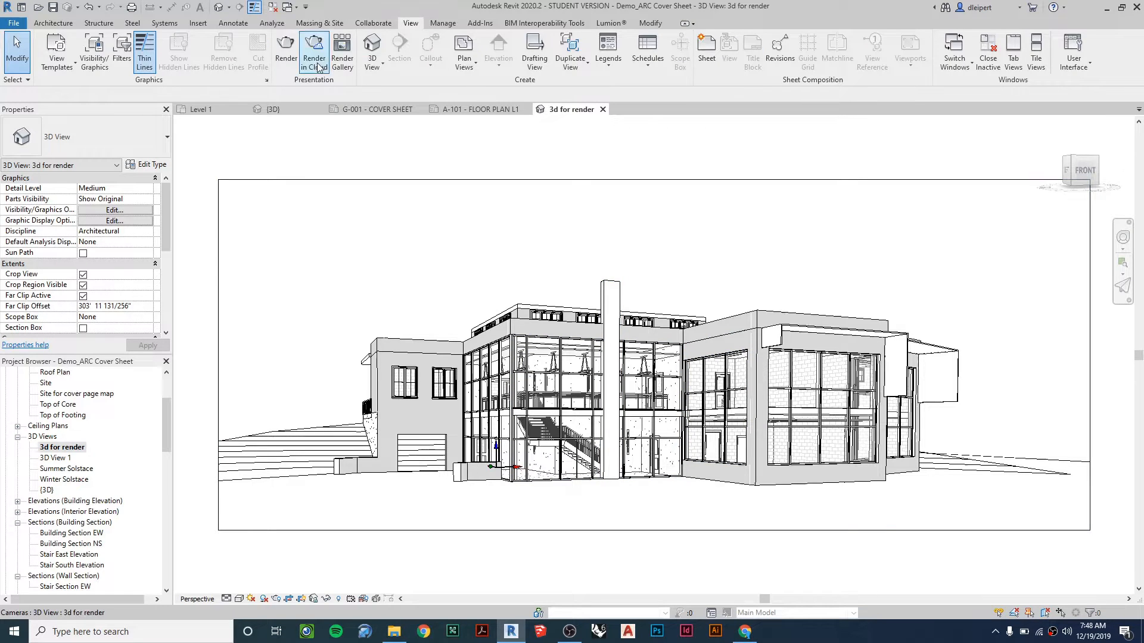
click(287, 47)
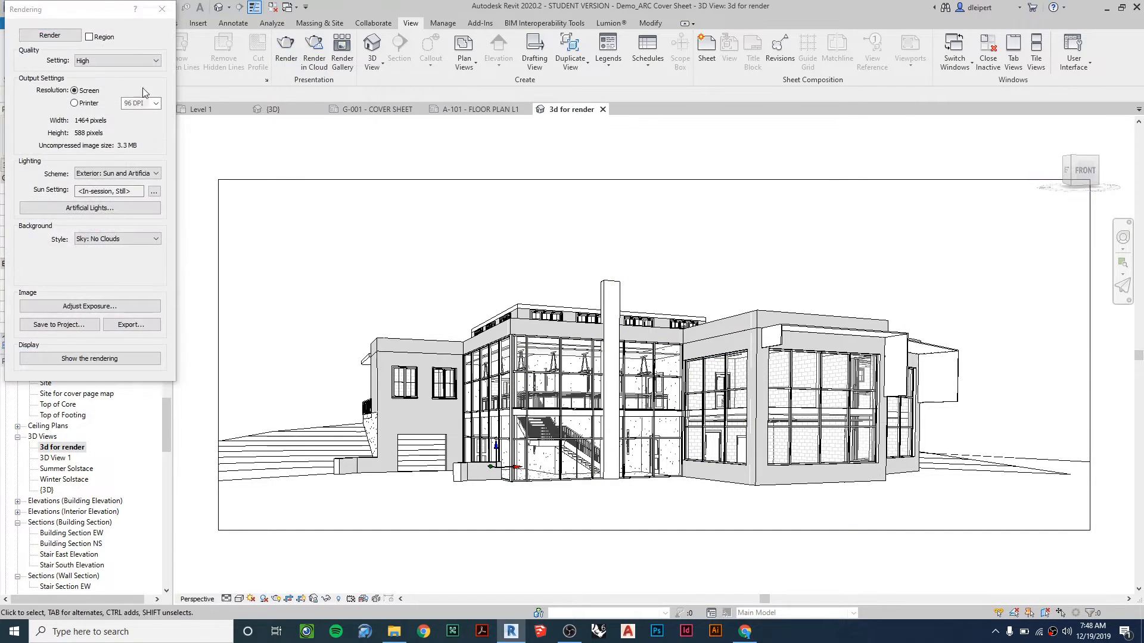
drag(97, 13, 326, 100)
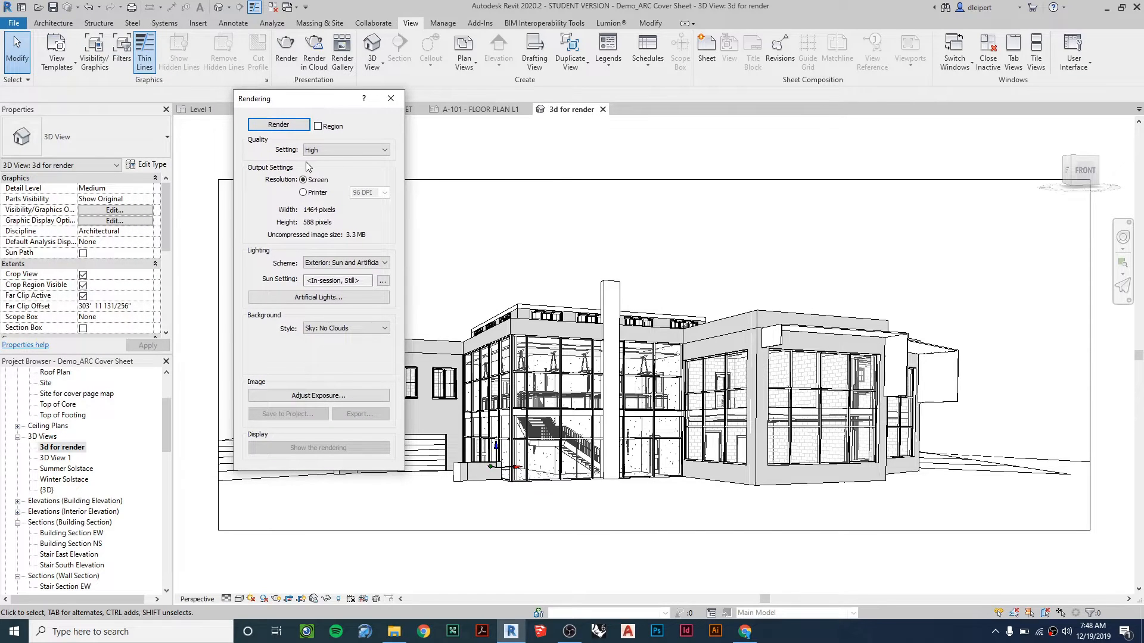
click(367, 153)
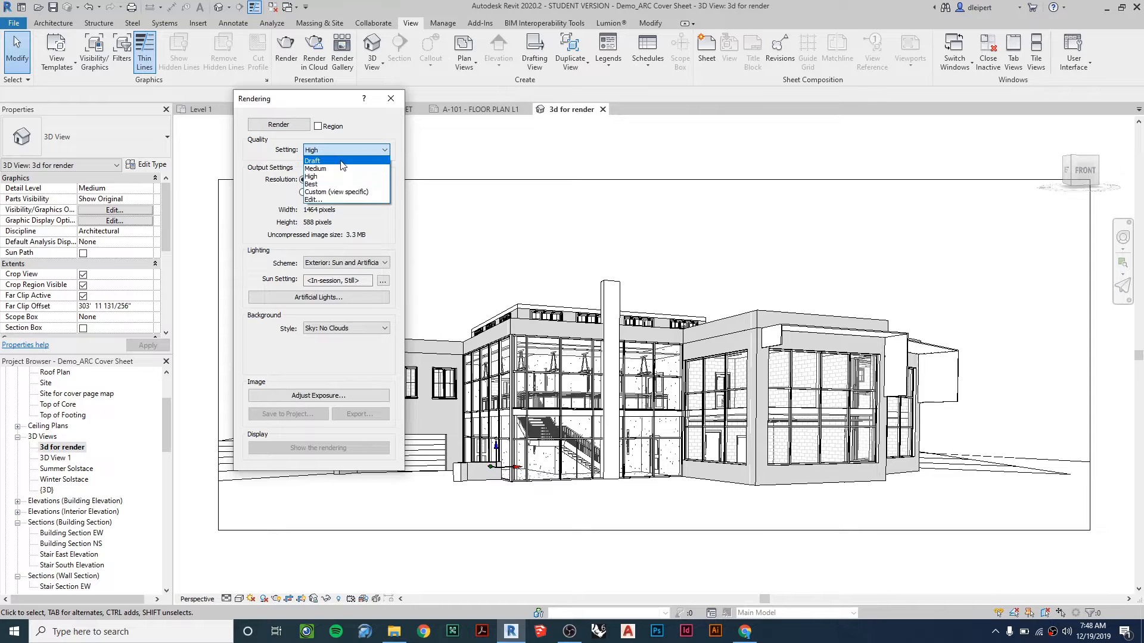
click(366, 141)
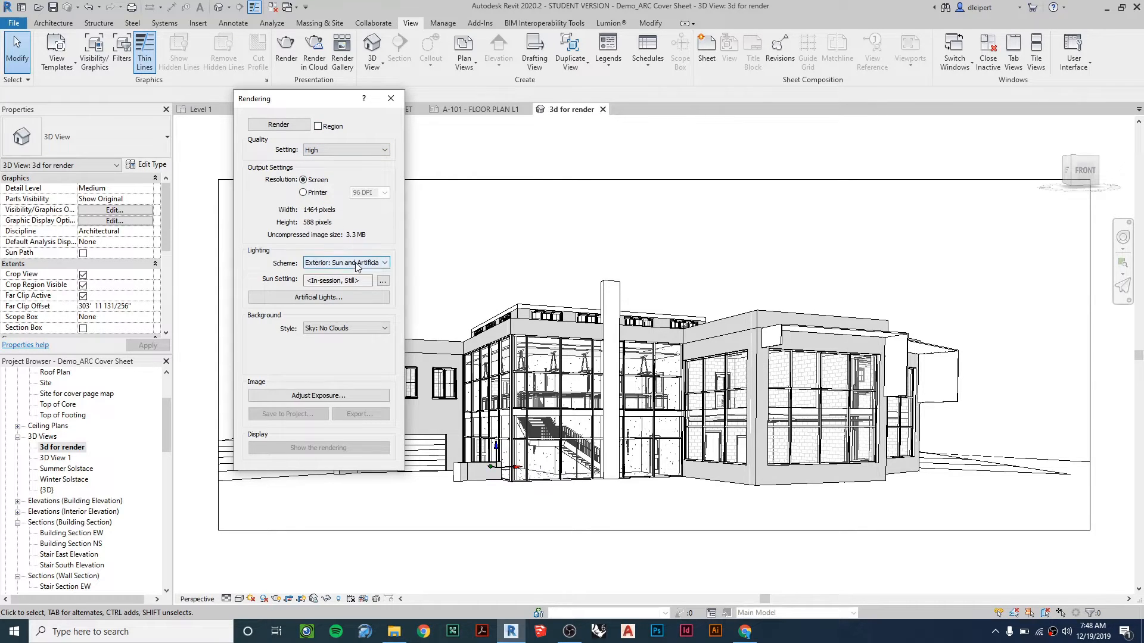
Choose the Exterior: Sun and Artificial lighting scheme and look through the view's artificial lights.
click(386, 264)
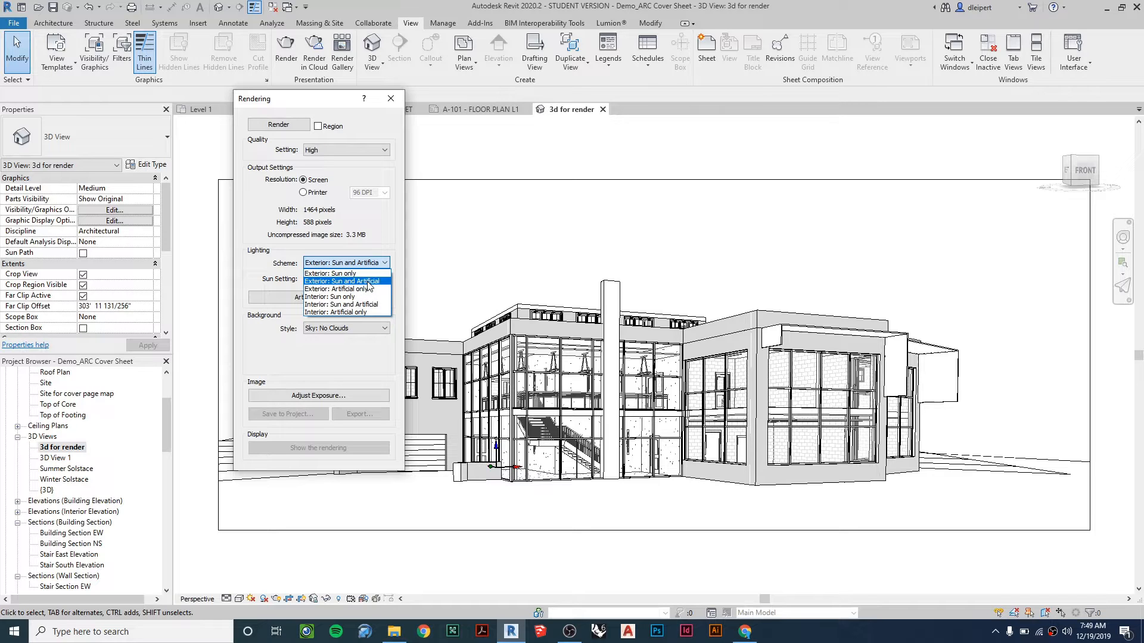
click(368, 282)
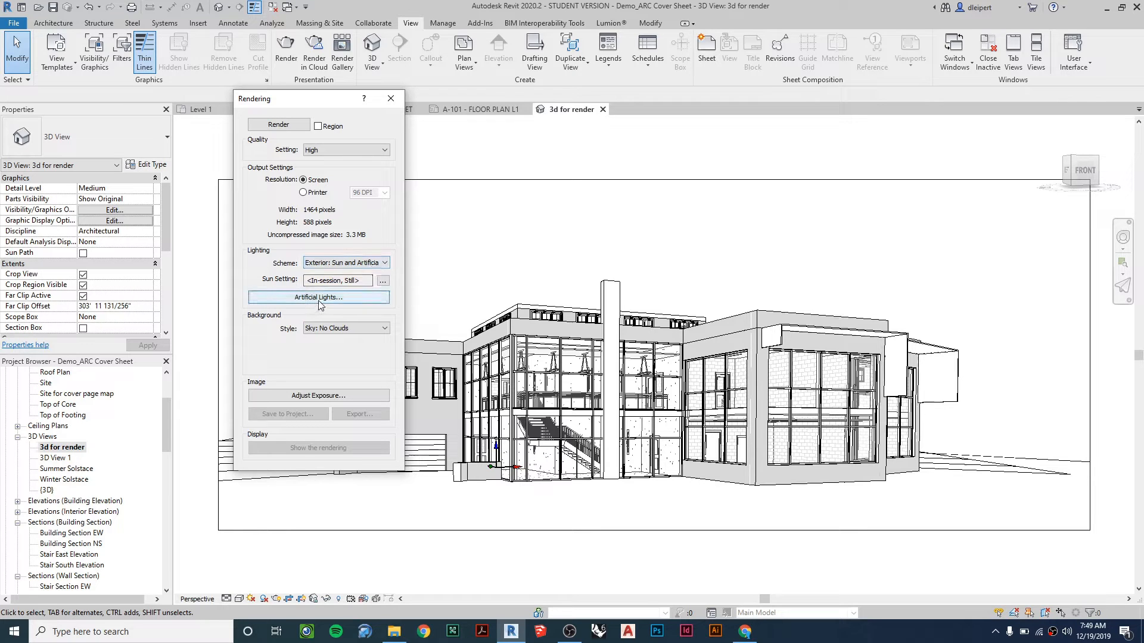
click(320, 300)
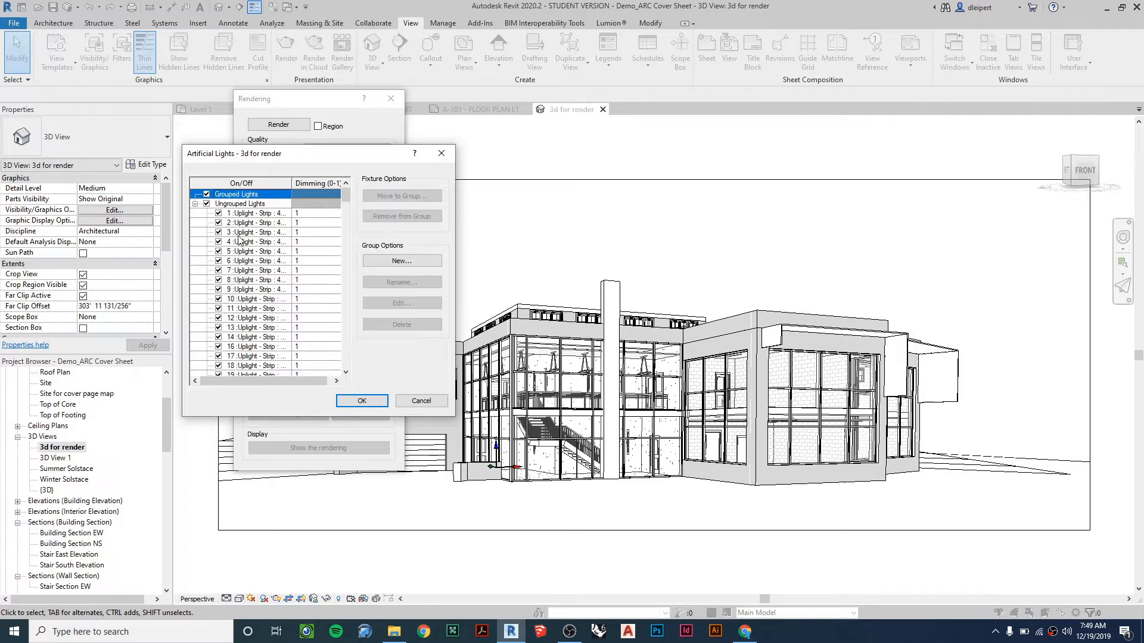
scroll(240, 240, down, 6)
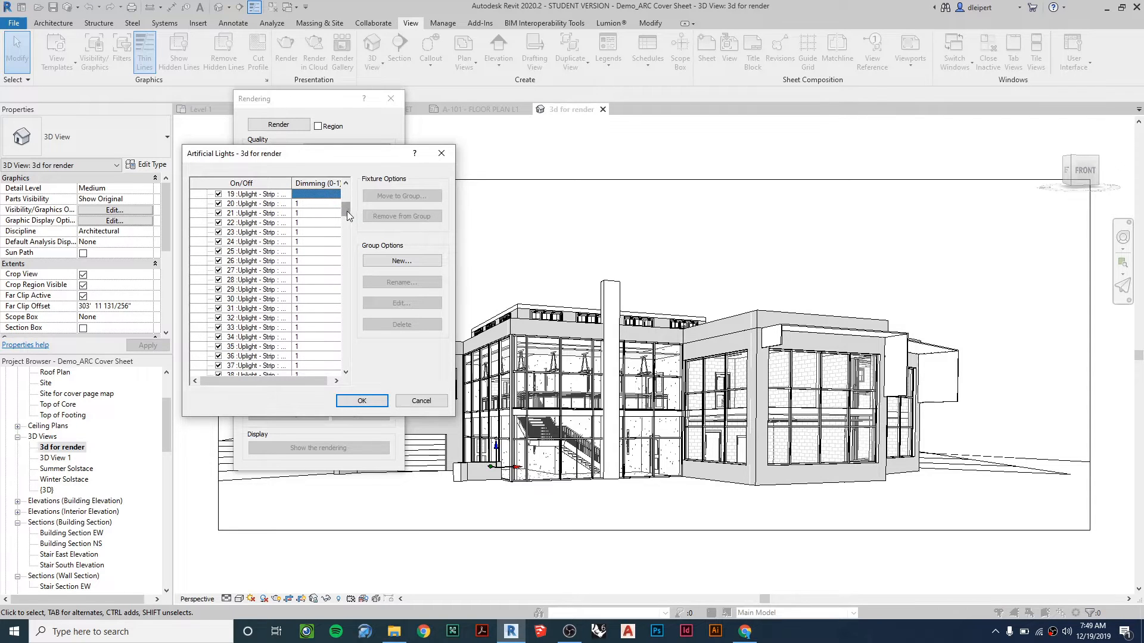
mouse_move(347, 211)
mouse_down()
mouse_move(344, 372)
mouse_move(356, 194)
mouse_up()
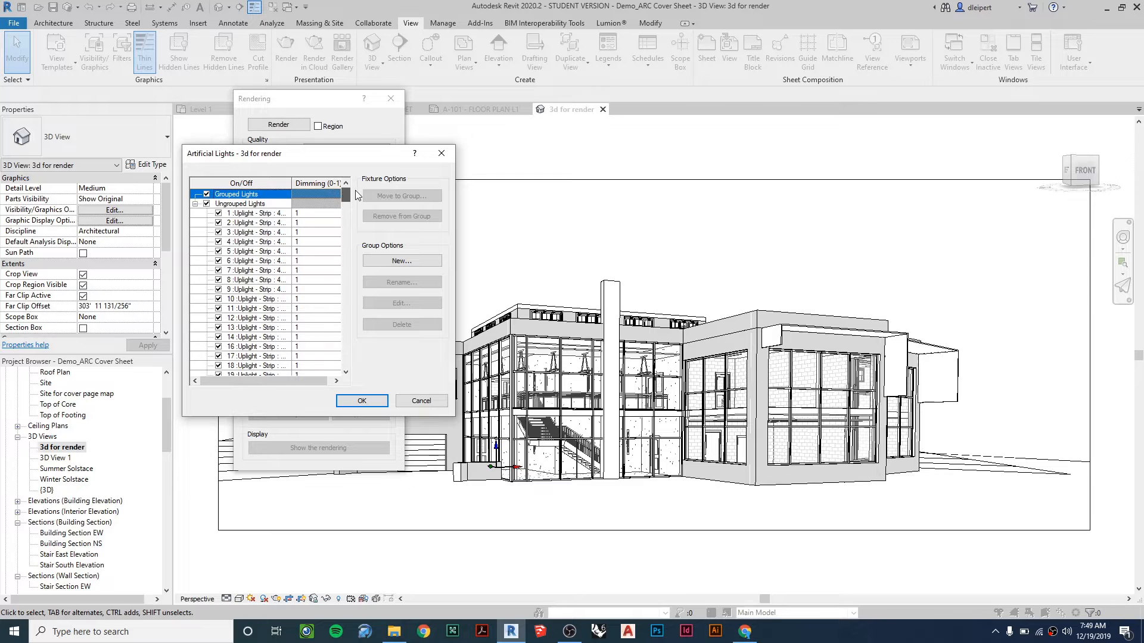
click(440, 153)
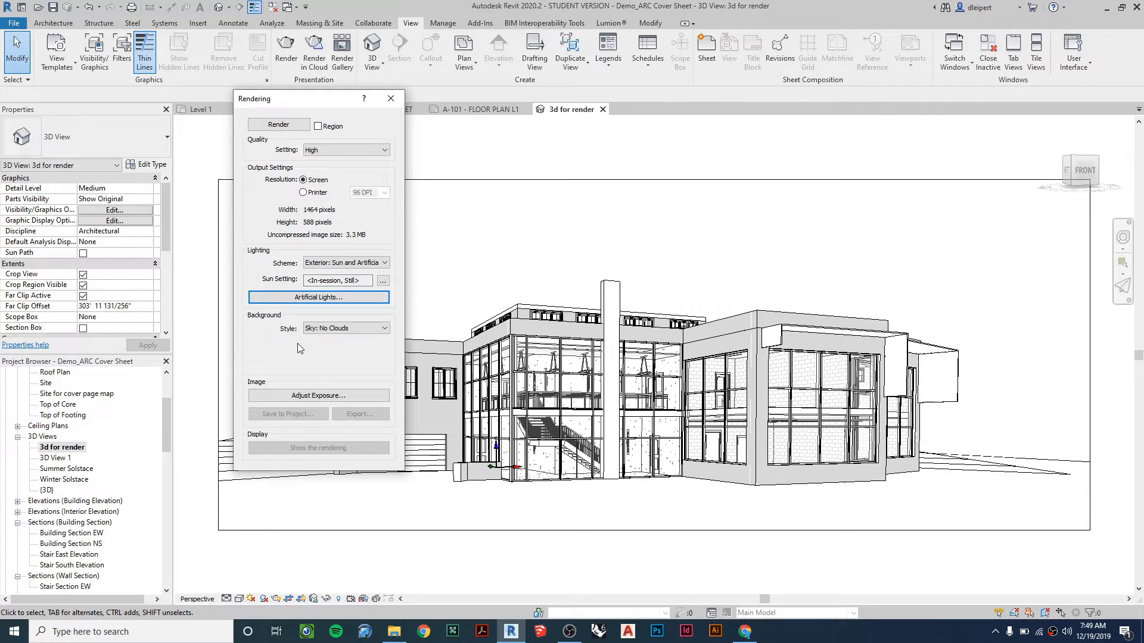
Review the rendering's exposure control settings without changing them, and close the rendering settings.
click(322, 396)
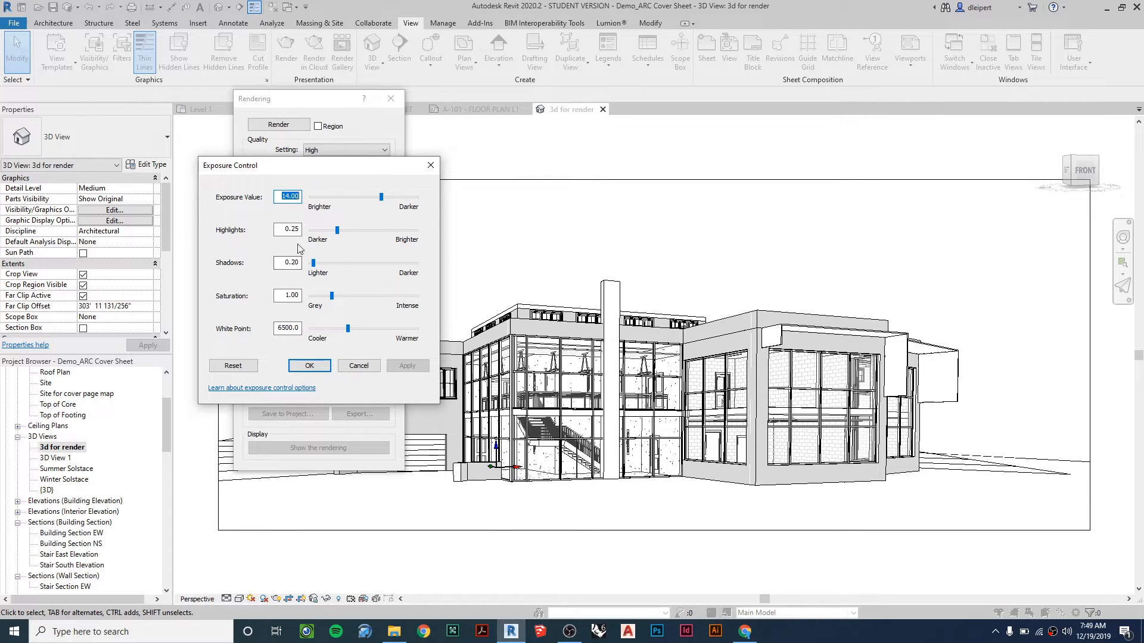
click(292, 198)
click(360, 365)
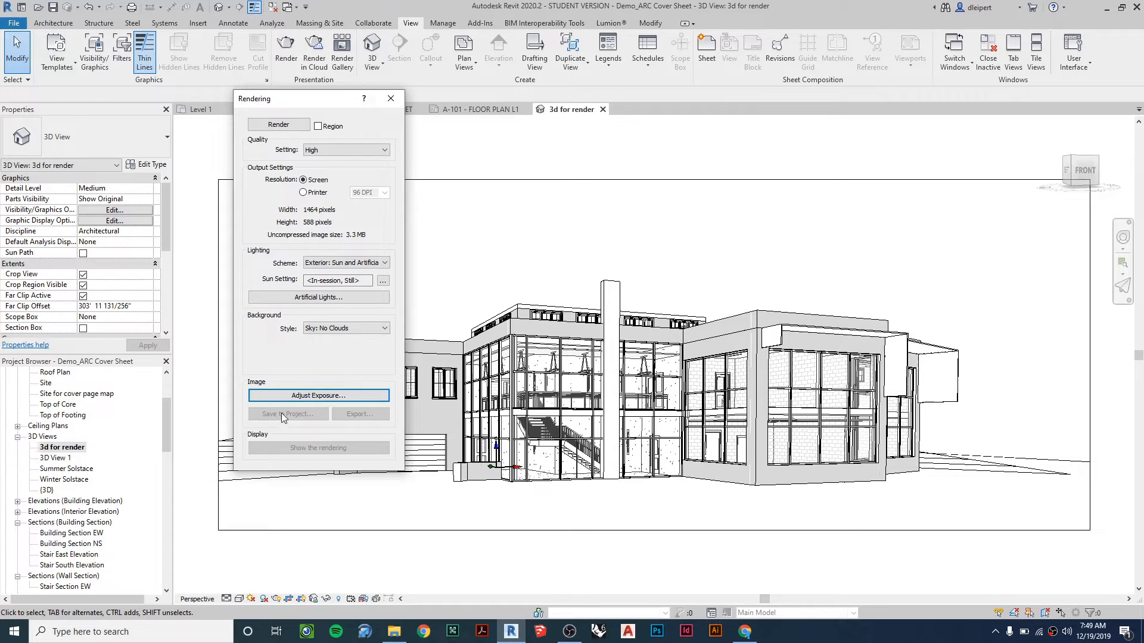
click(391, 99)
Open the saved renderings 3D View 1_2, Render v2 and Render v2.2 night one after another to compare them.
scroll(89, 452, down, 5)
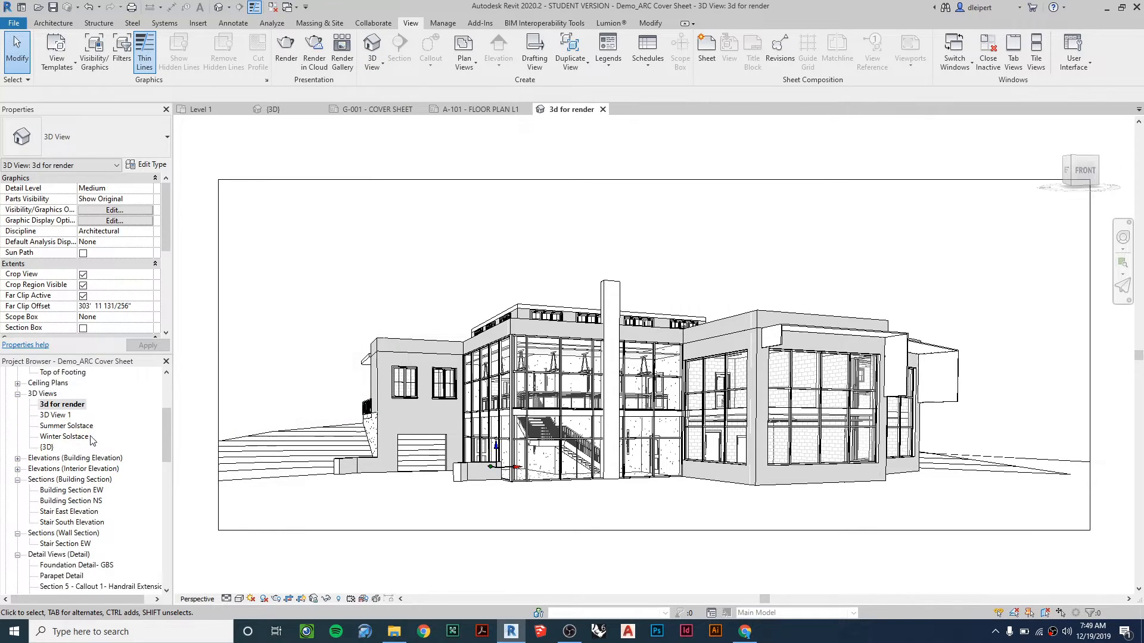
scroll(90, 453, down, 5)
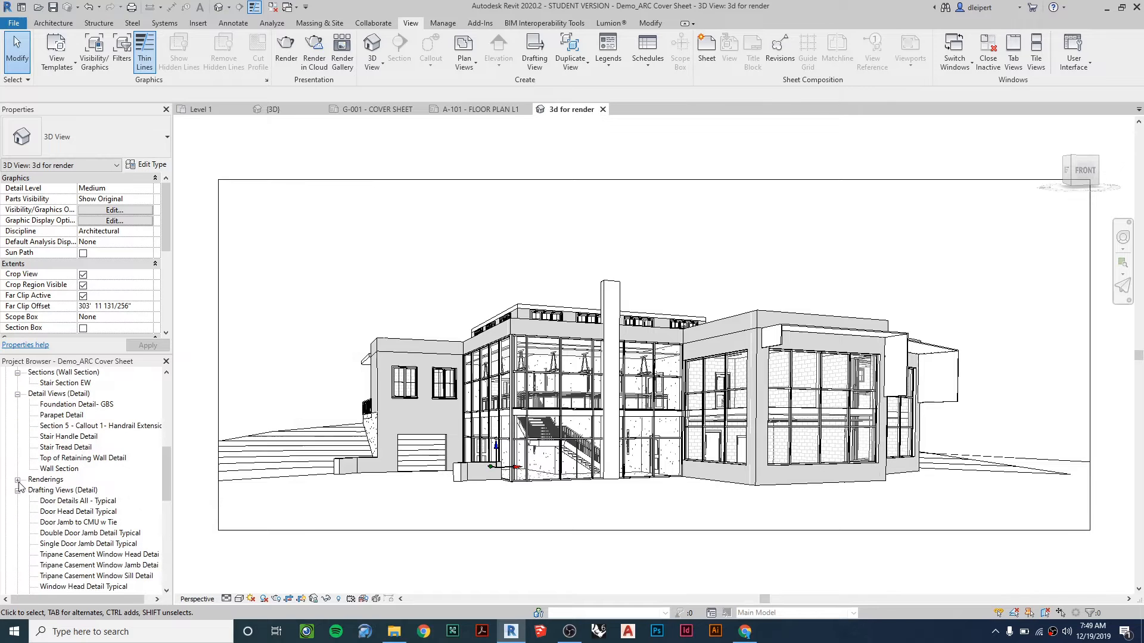
click(17, 480)
double_click(60, 490)
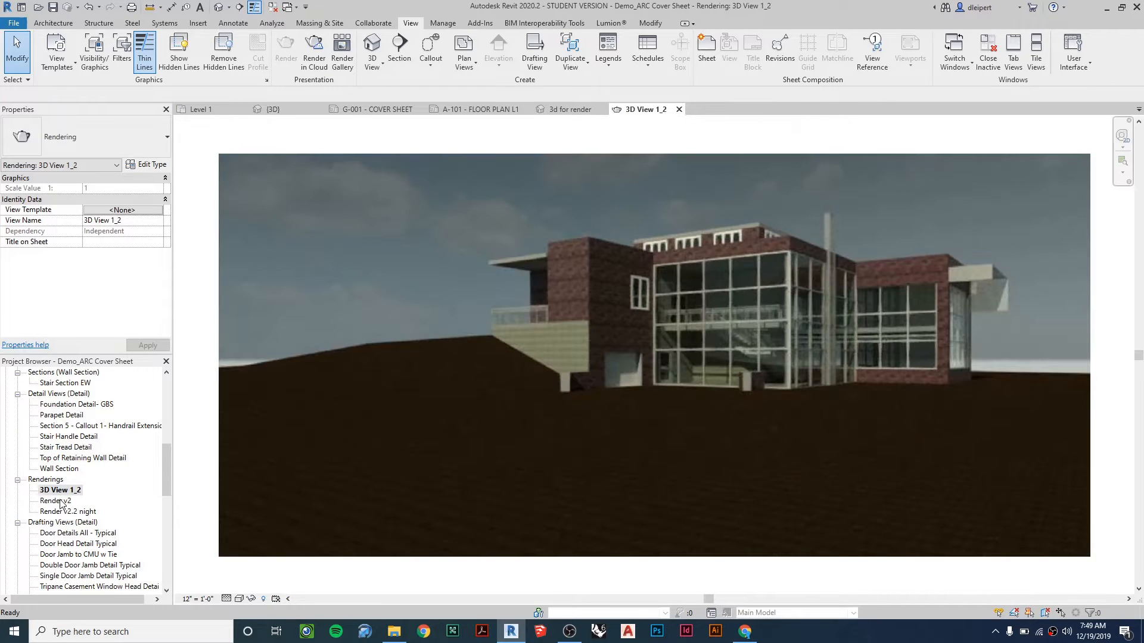
double_click(60, 501)
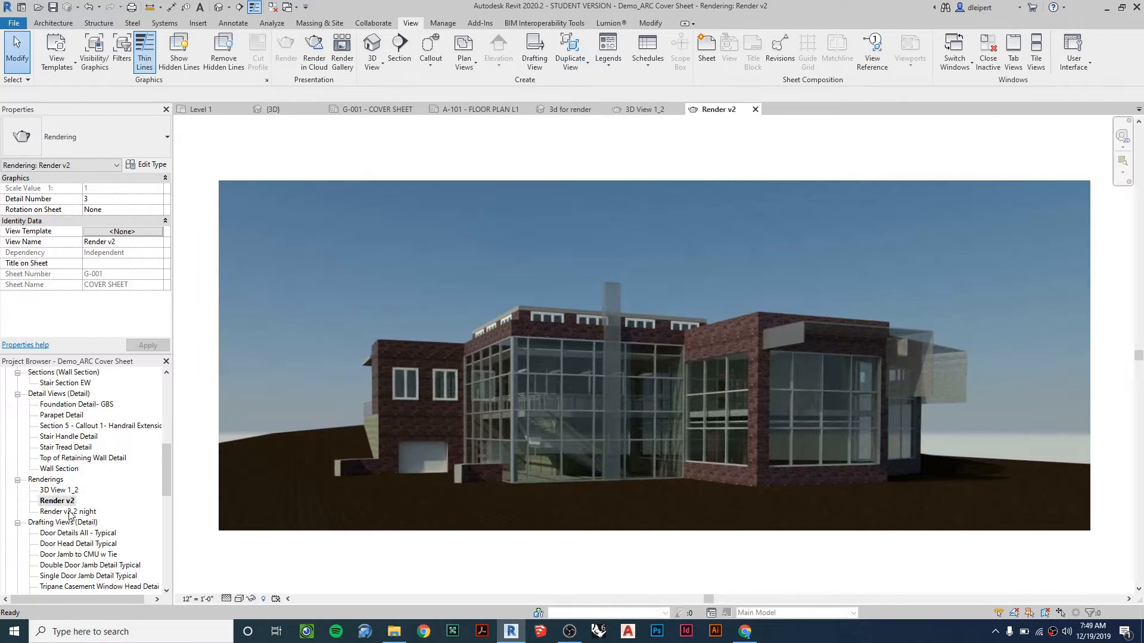
double_click(71, 511)
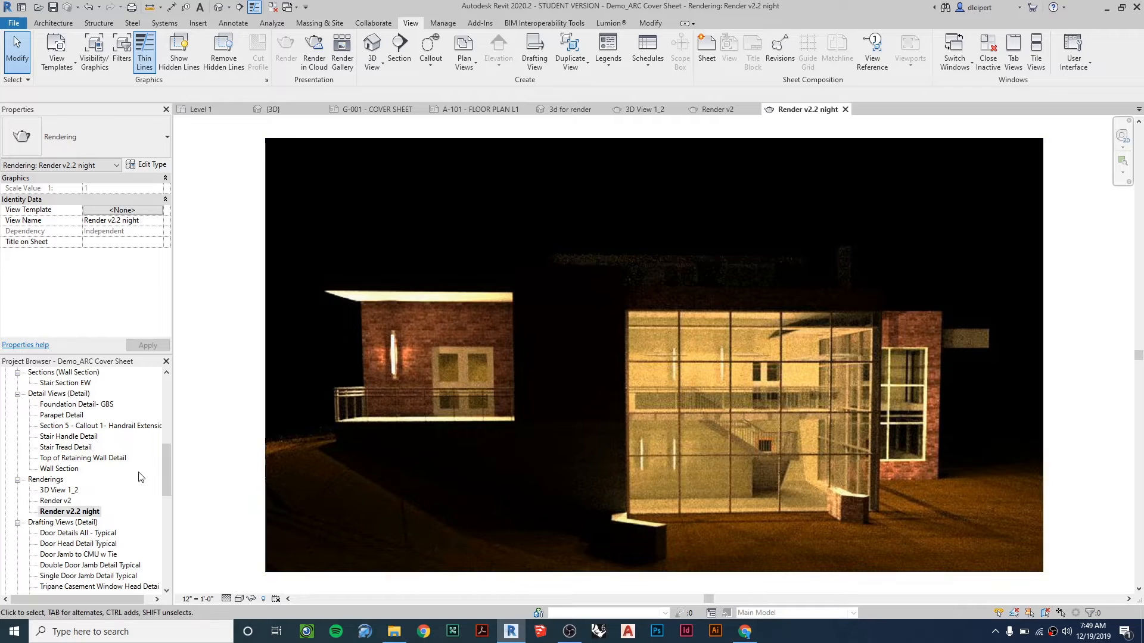
Open the G-001 - COVER SHEET sheet from the project's sheet list, leaving its number and name unchanged.
scroll(71, 497, down, 6)
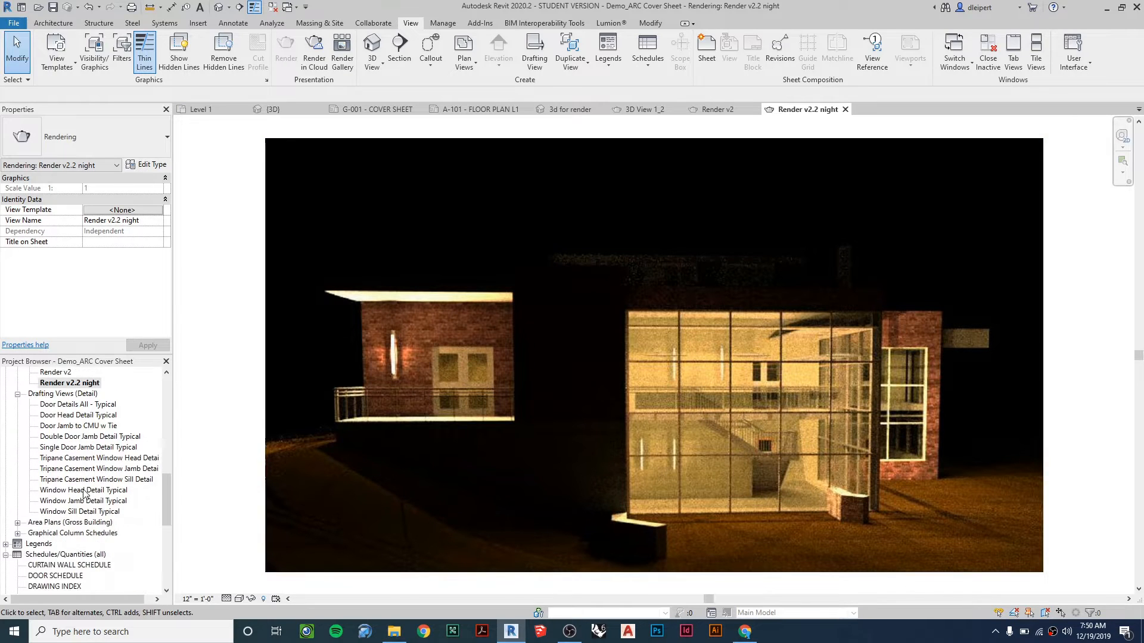
scroll(81, 489, down, 6)
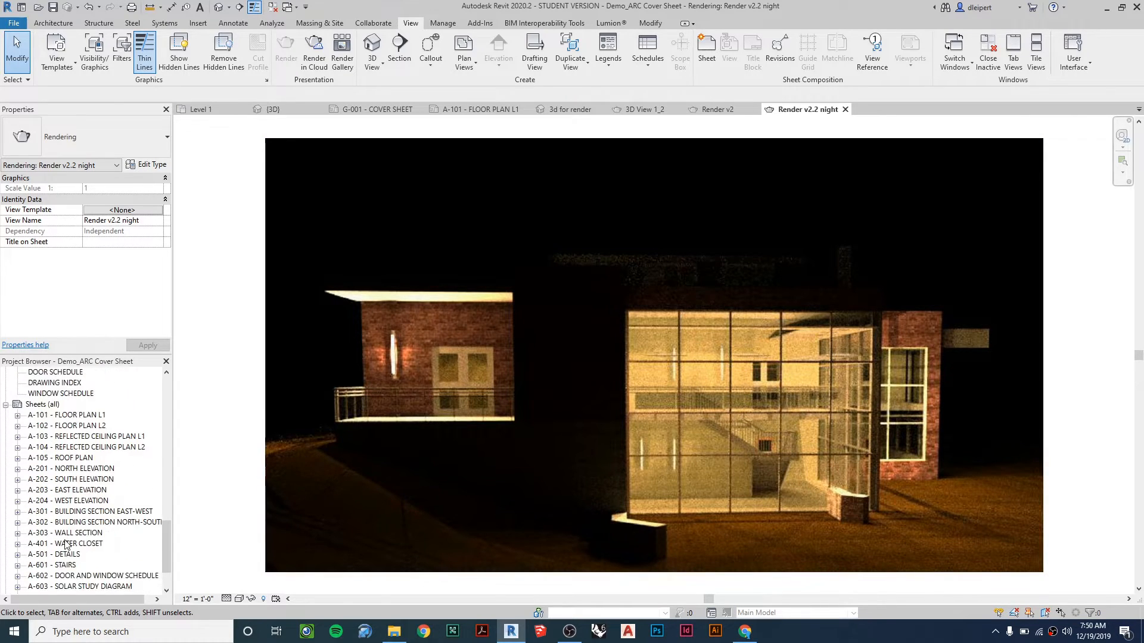
double_click(67, 554)
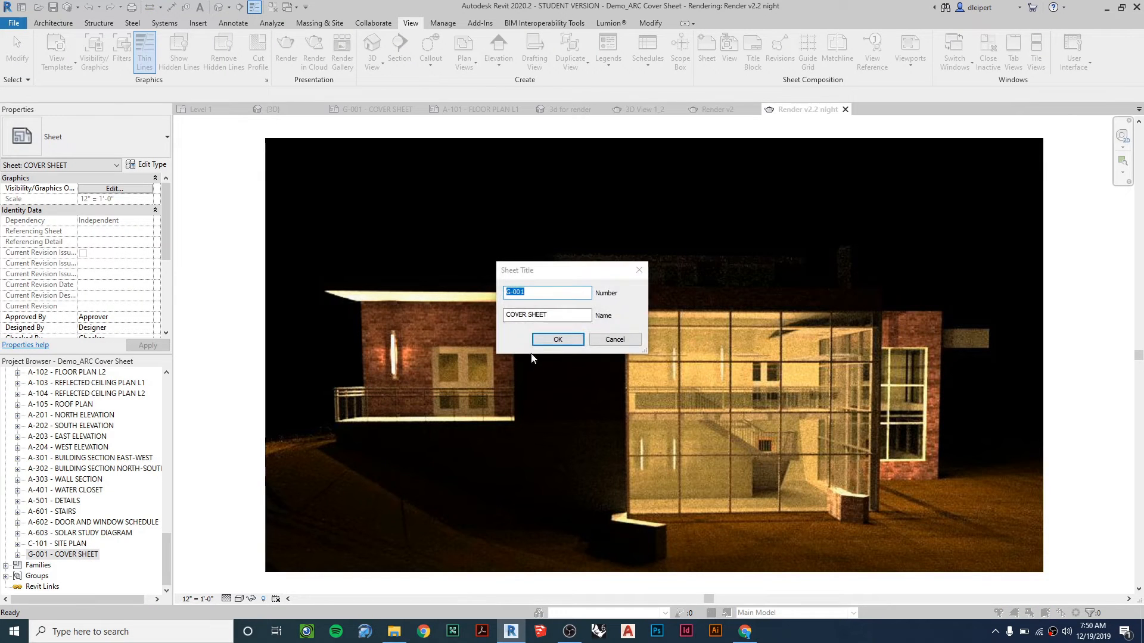
click(605, 340)
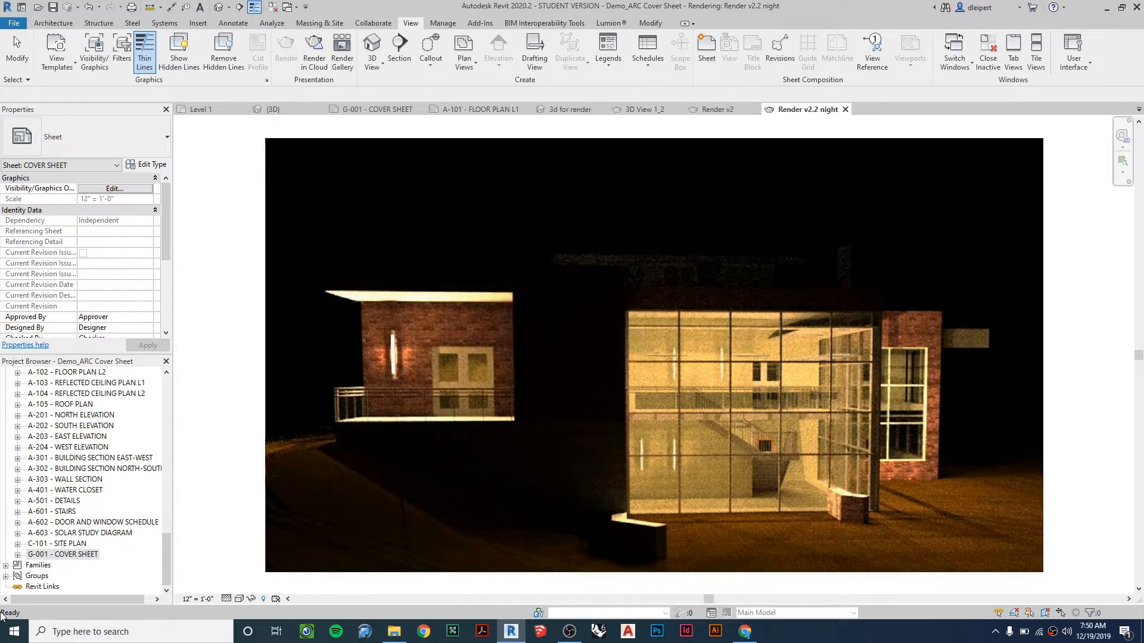
click(51, 555)
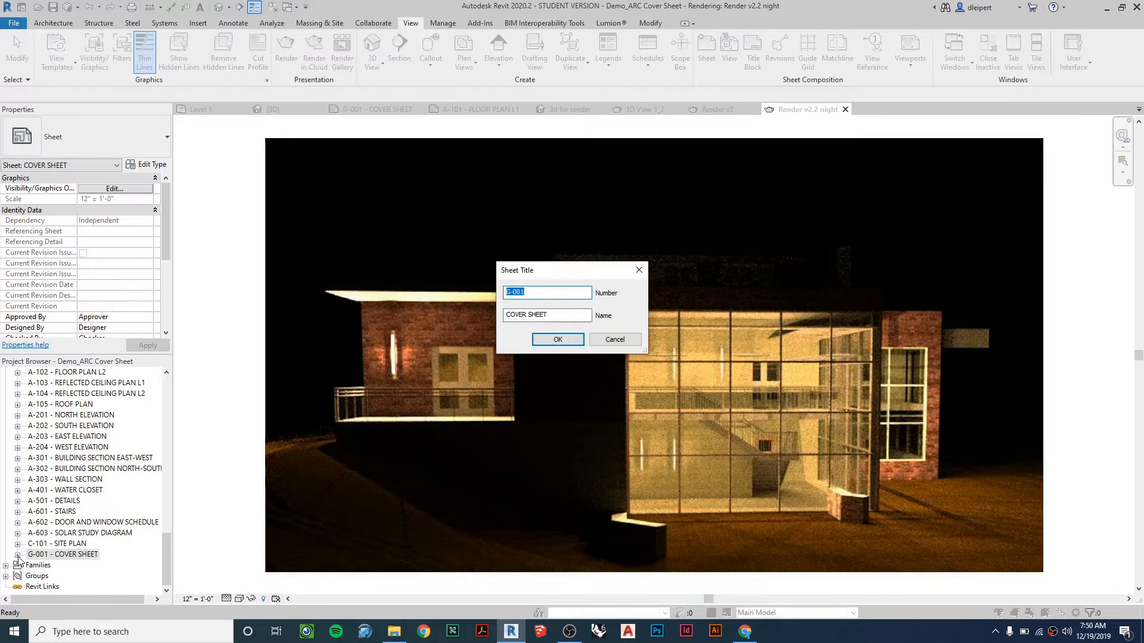
click(615, 340)
click(142, 556)
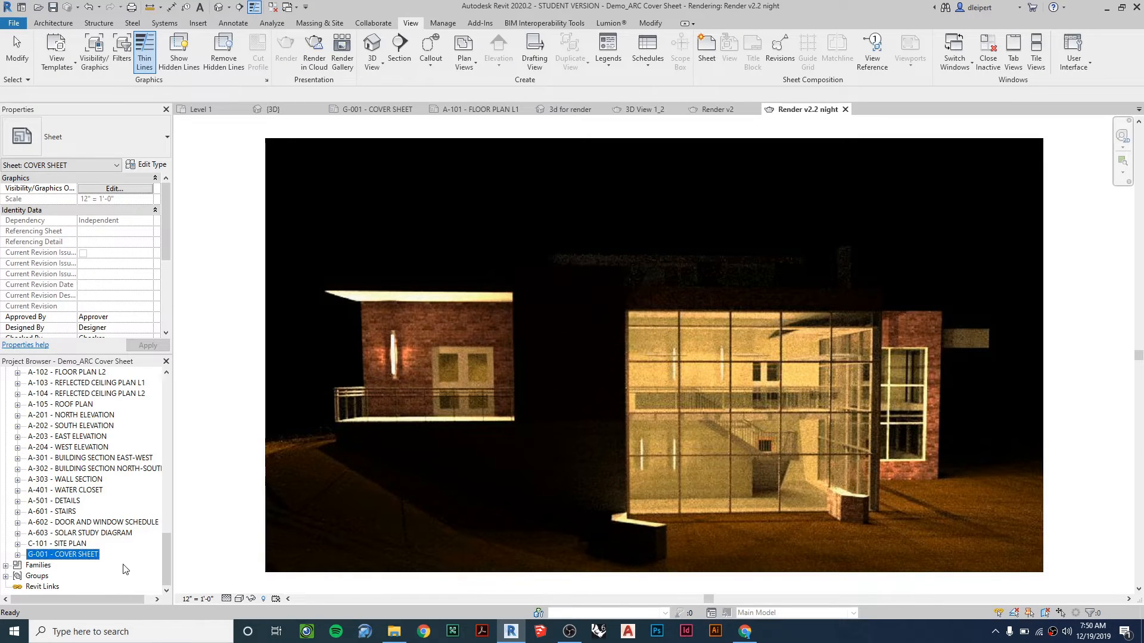
double_click(89, 555)
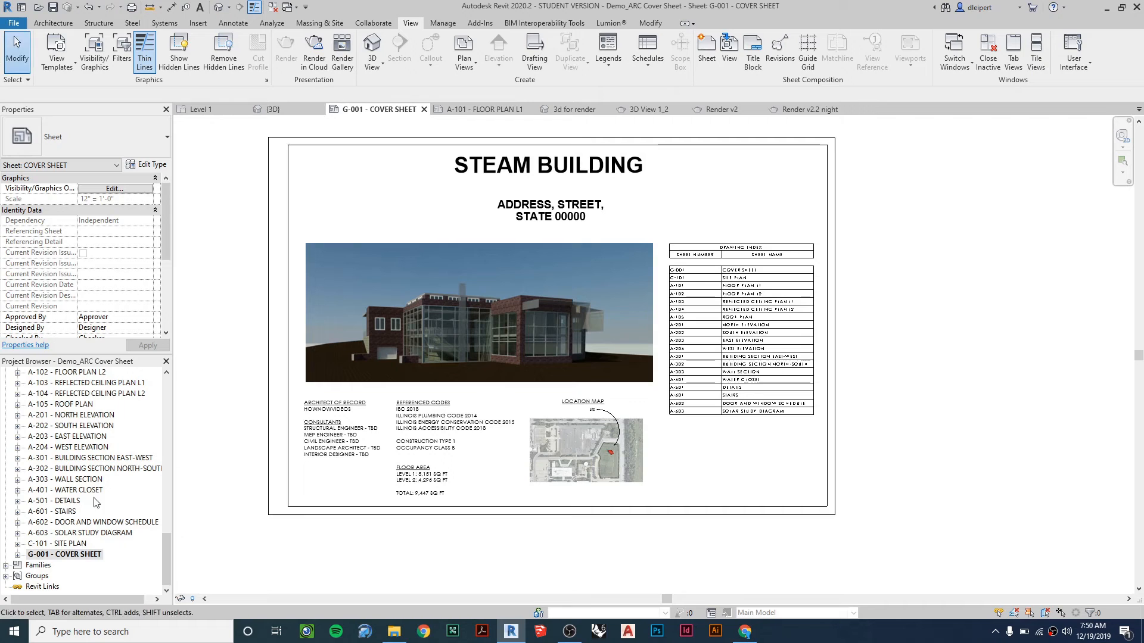
Place the Render v2.2 night rendering on the cover sheet, over the lower part of the drawing index.
scroll(67, 514, up, 6)
scroll(66, 514, up, 5)
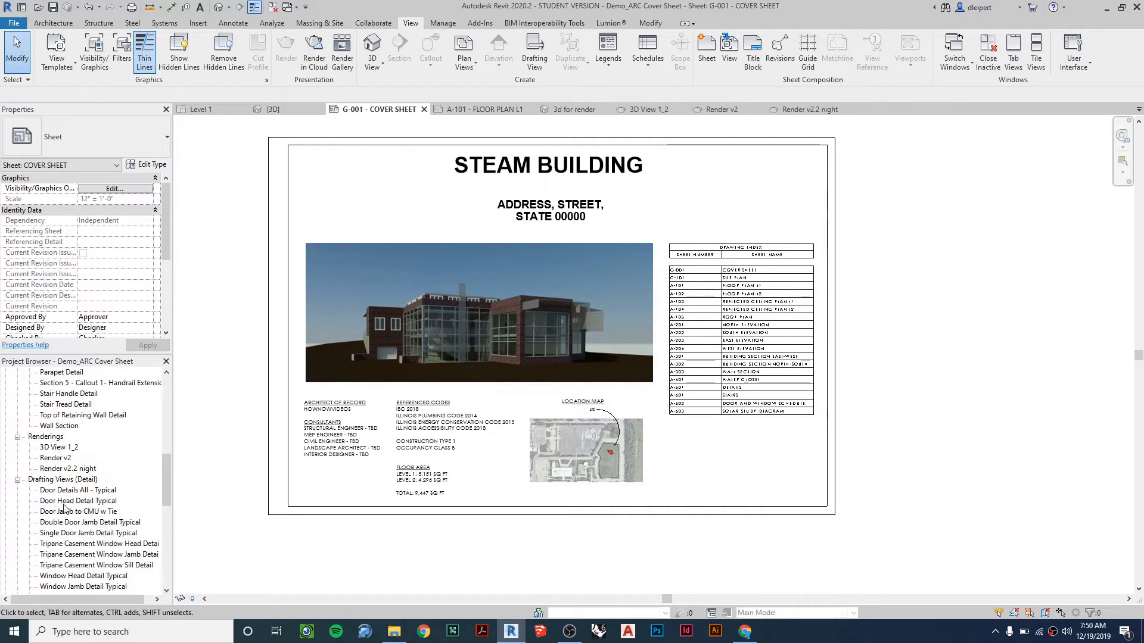
click(68, 470)
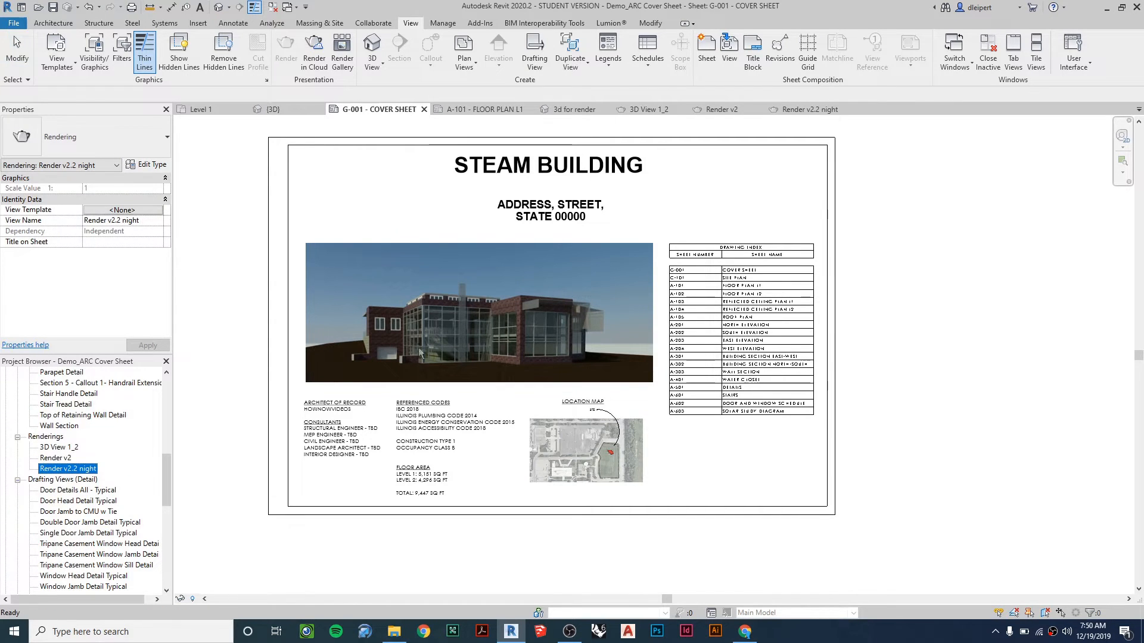
drag(723, 374, 721, 447)
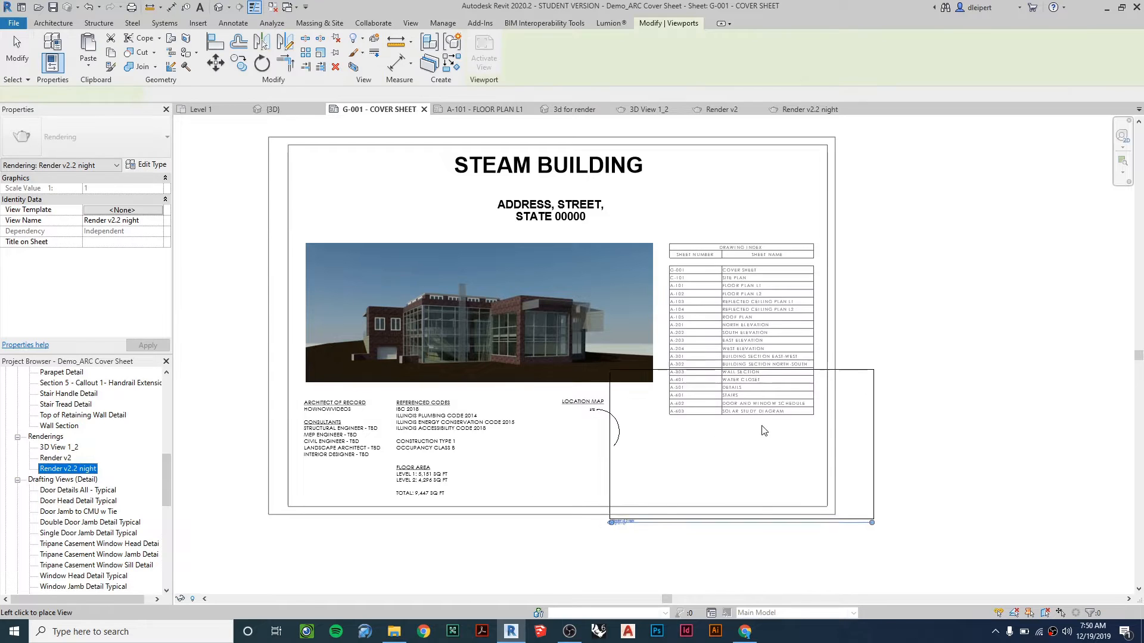
click(811, 421)
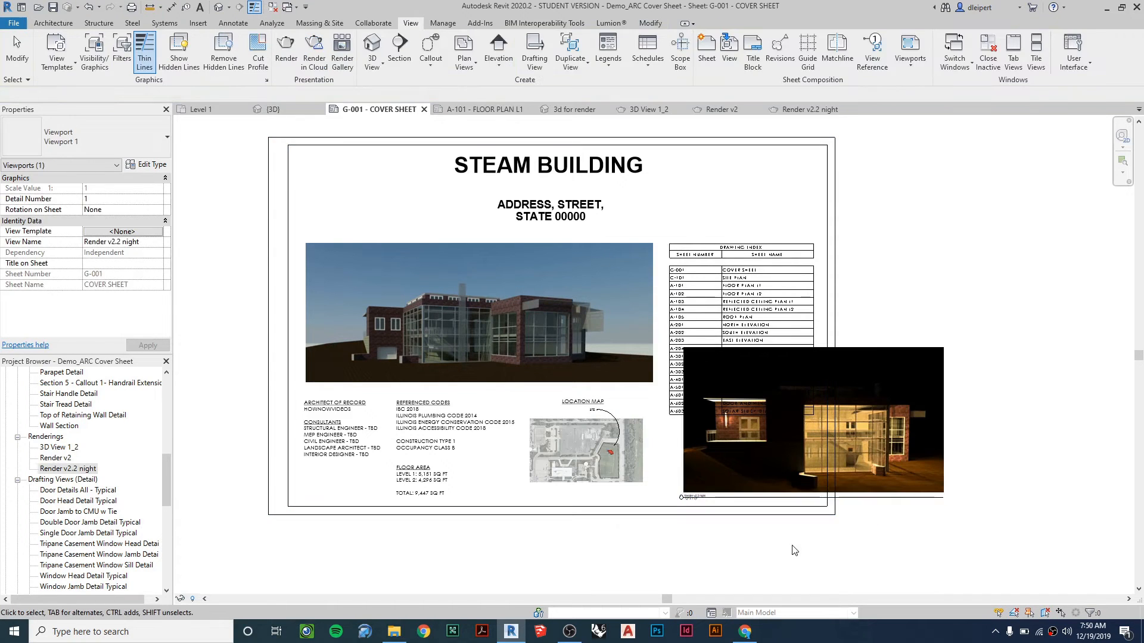
Check the night rendering's view title on the sheet, and duplicate its viewport type as Viewport for cover.
scroll(736, 542, up, 3)
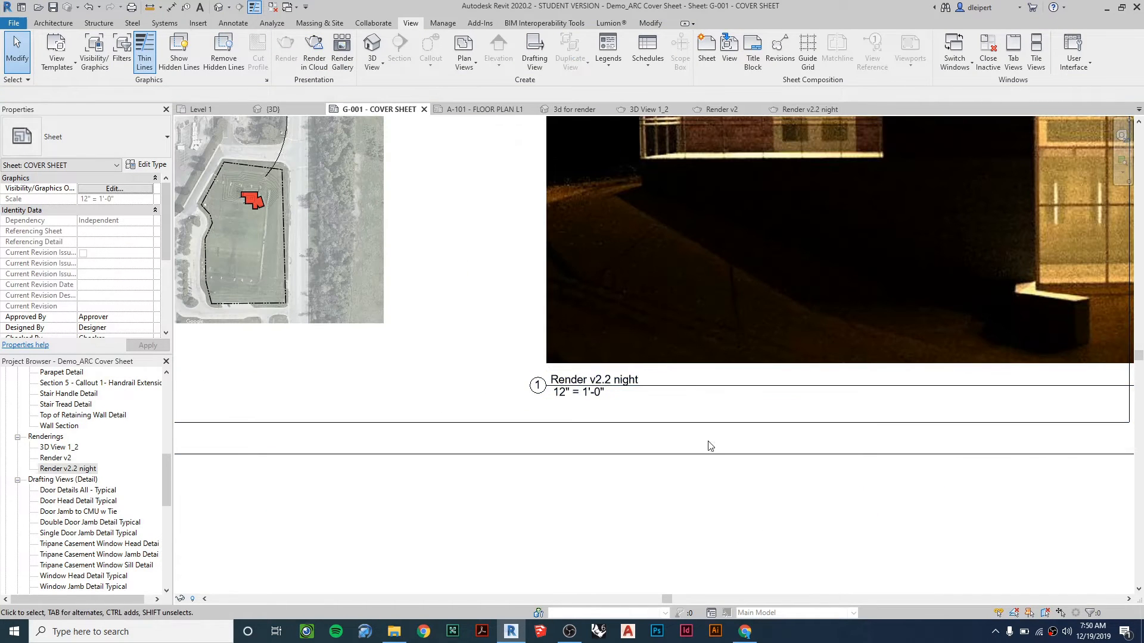
scroll(710, 515, down, 1)
scroll(709, 448, down, 4)
click(880, 343)
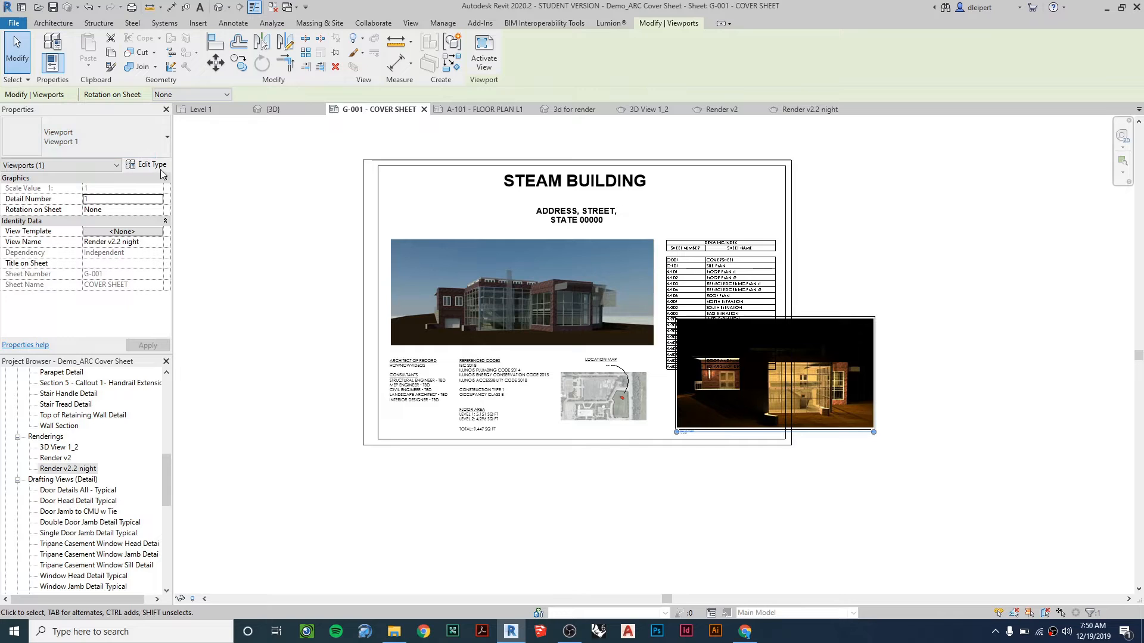
click(153, 165)
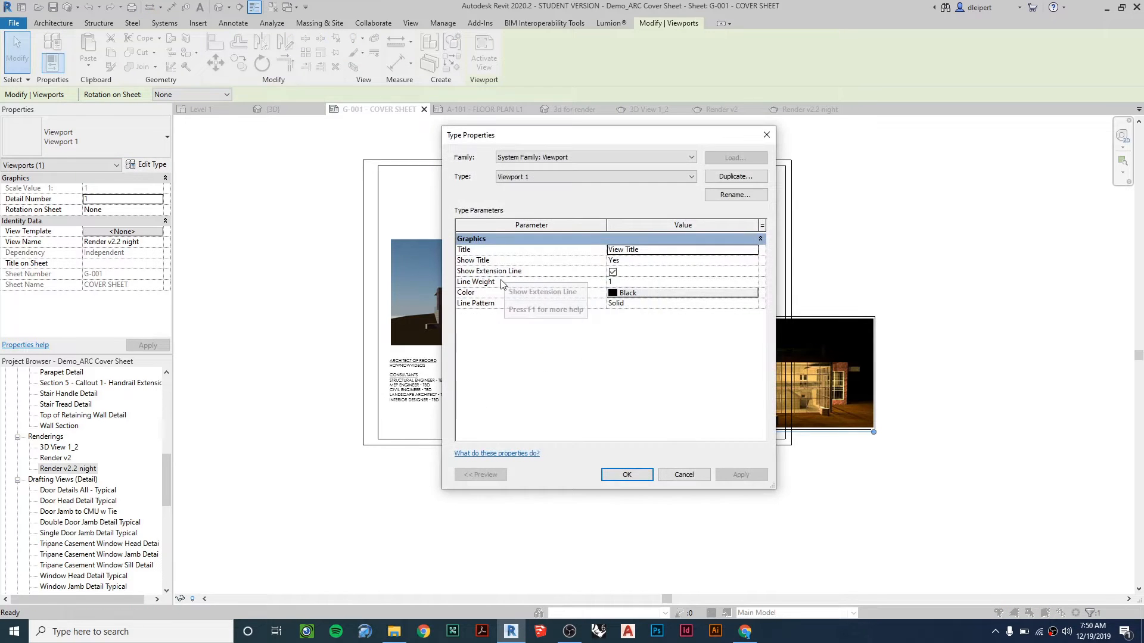
click(736, 177)
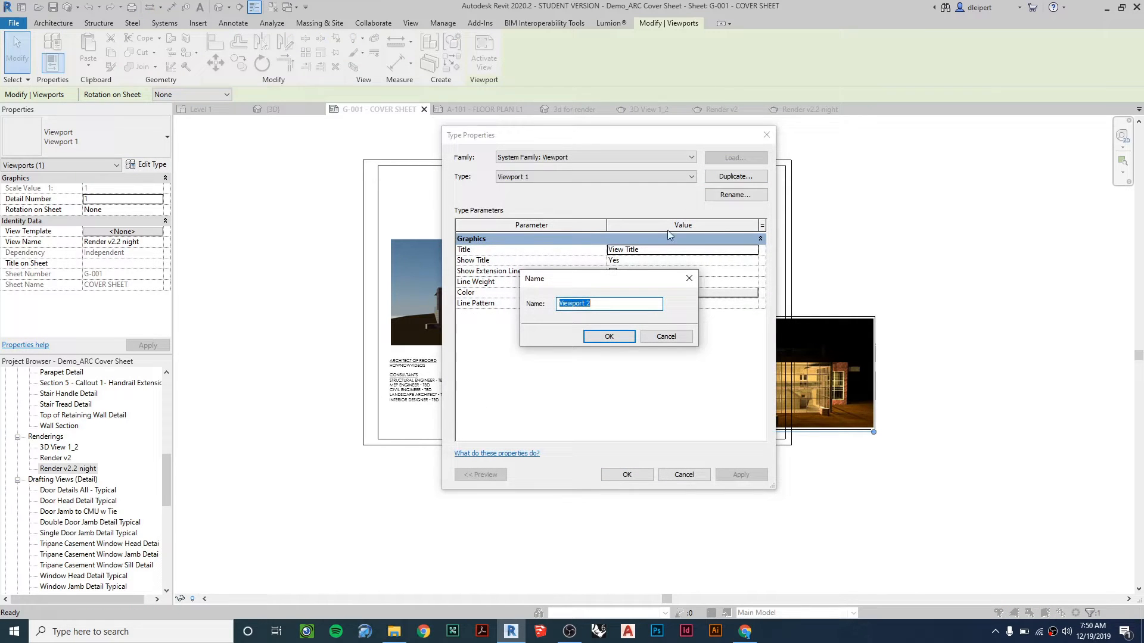
click(596, 302)
text(for cover)
click(609, 337)
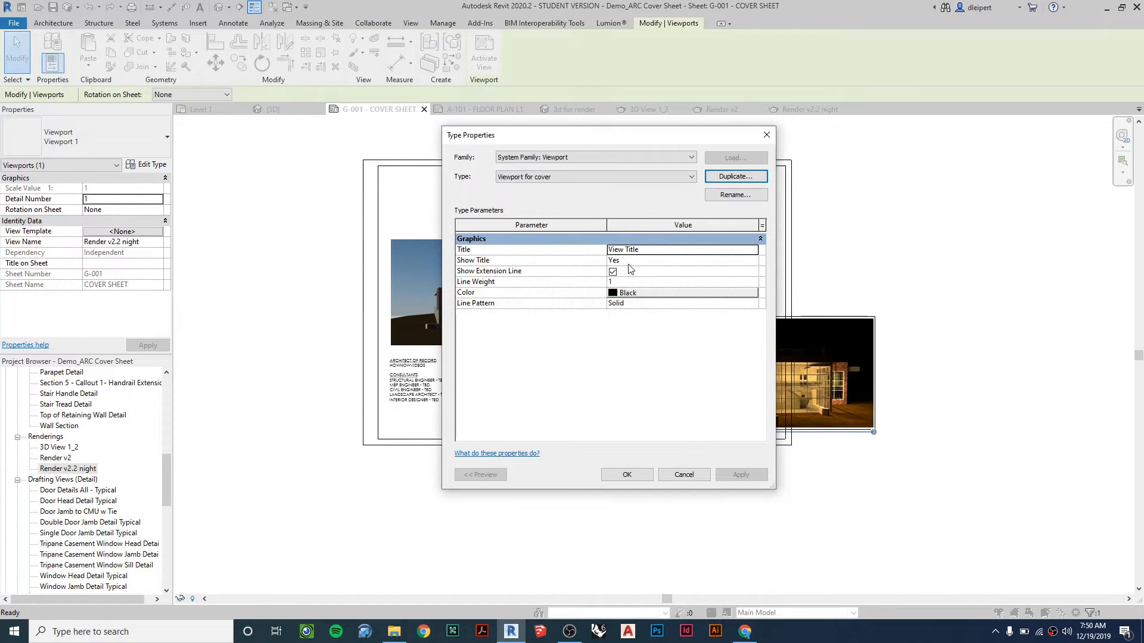
Set Show Title to No for the Viewport for cover type, apply it, and deselect the viewport.
click(689, 261)
click(753, 261)
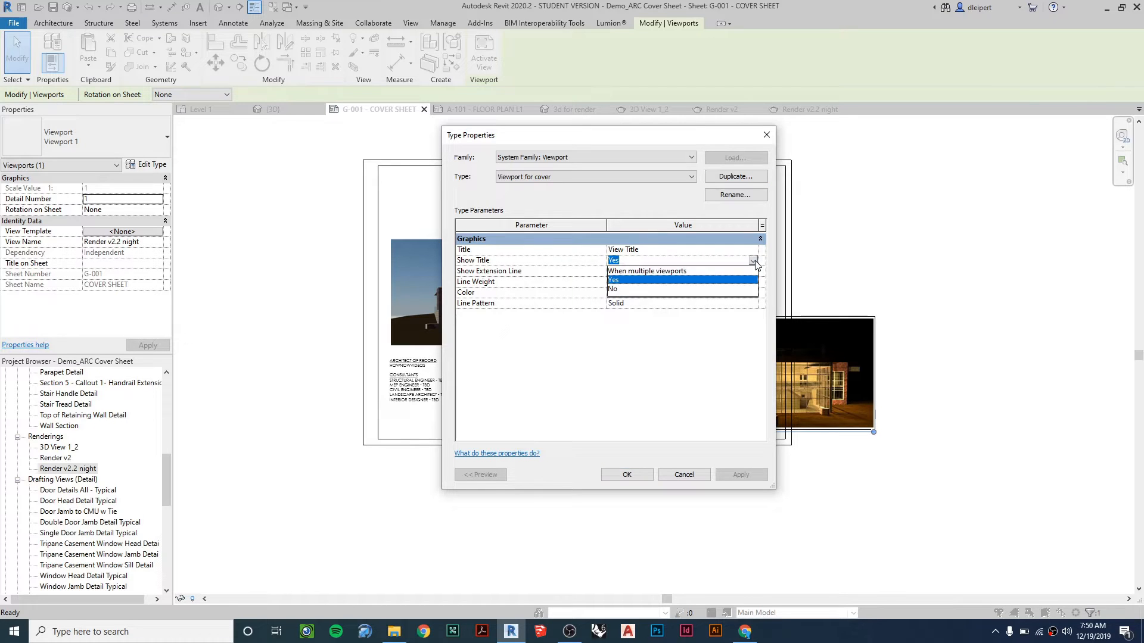
click(634, 290)
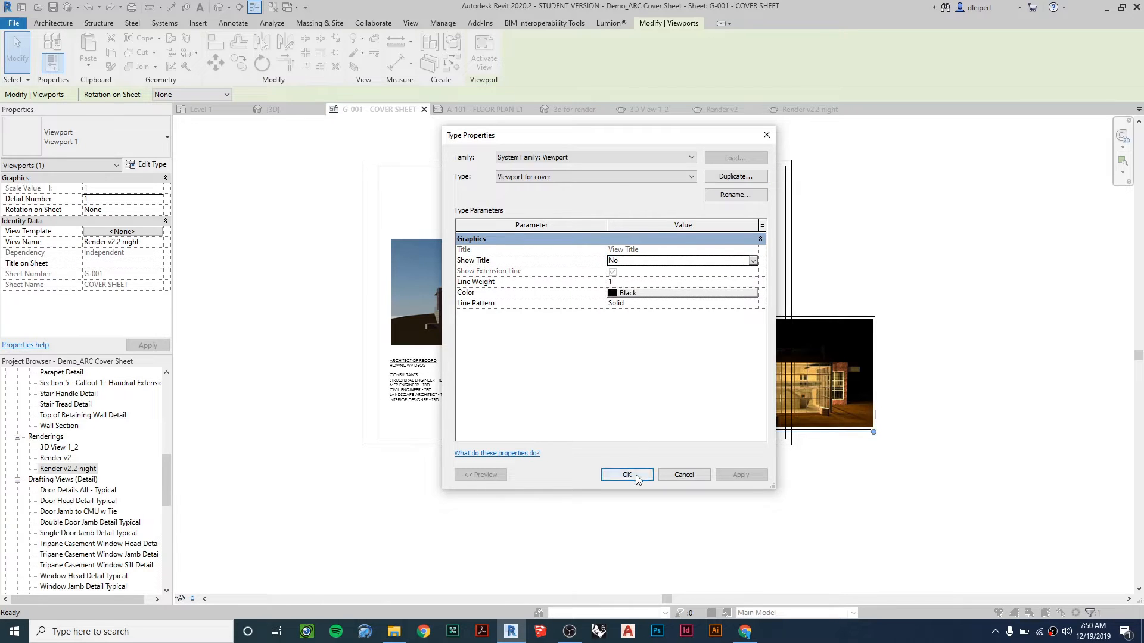
click(627, 475)
click(846, 465)
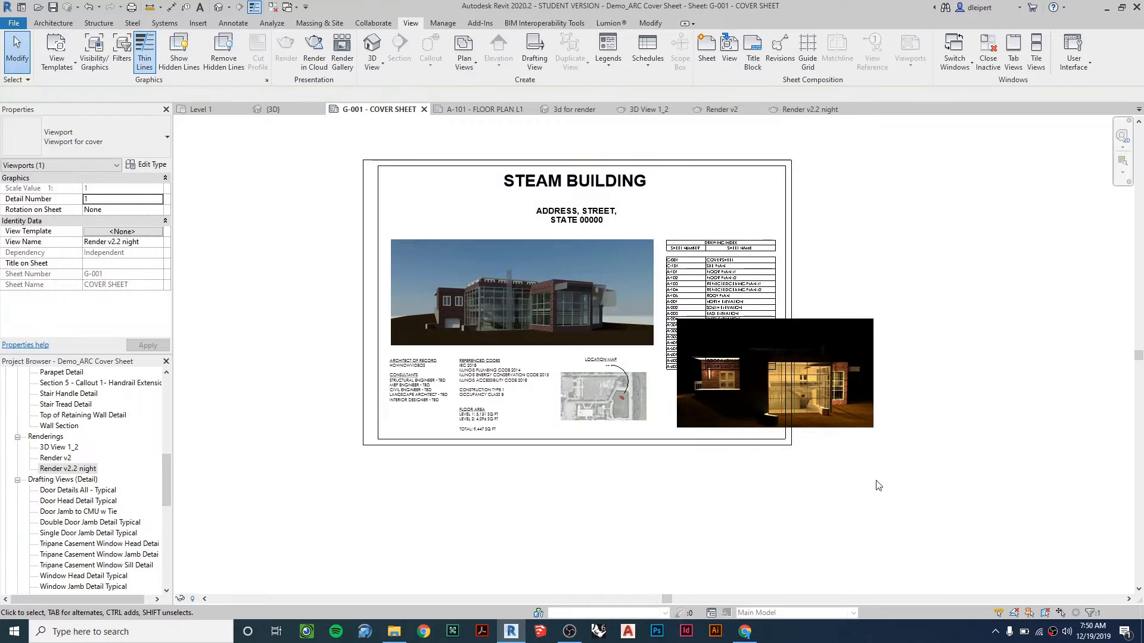
Move the night rendering's viewport off the cover sheet into the empty space to its right, and deselect it.
scroll(879, 476, up, 3)
click(812, 334)
scroll(813, 334, down, 4)
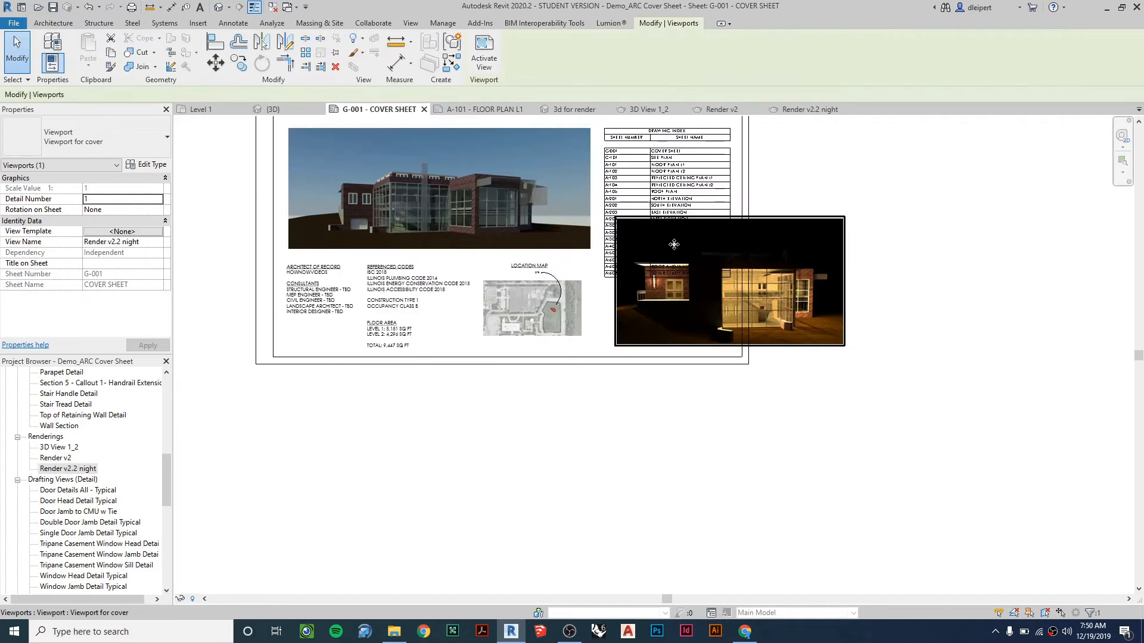
drag(856, 307, 1039, 326)
key(Escape)
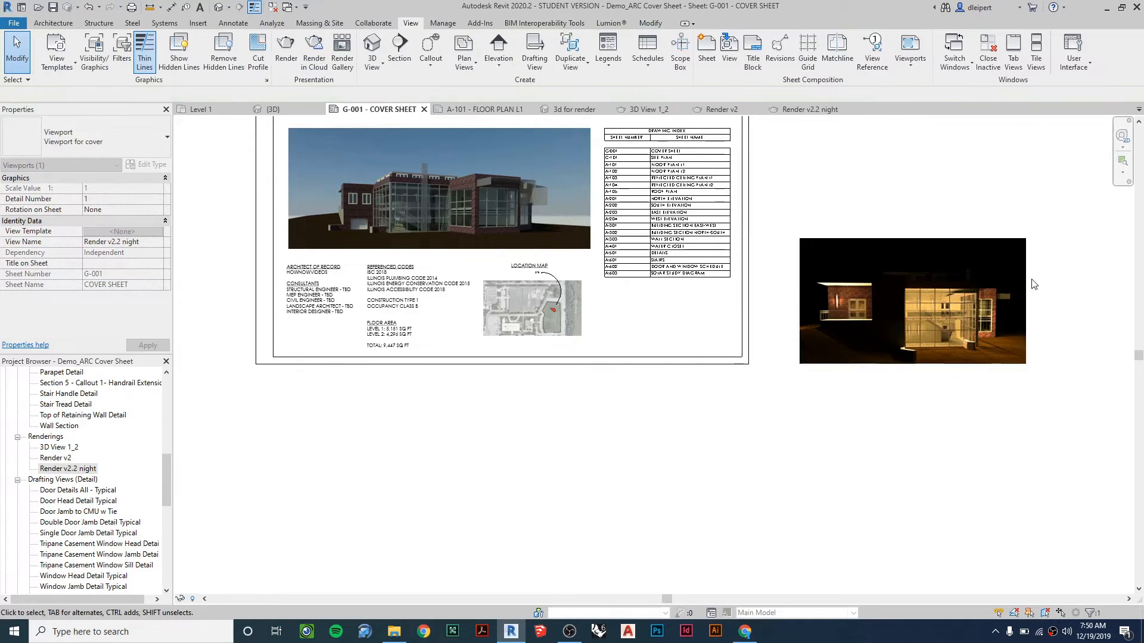
Activate the night rendering's view, shrink its image to about 5.6 inches wide, and move it below the drawing index.
click(1006, 274)
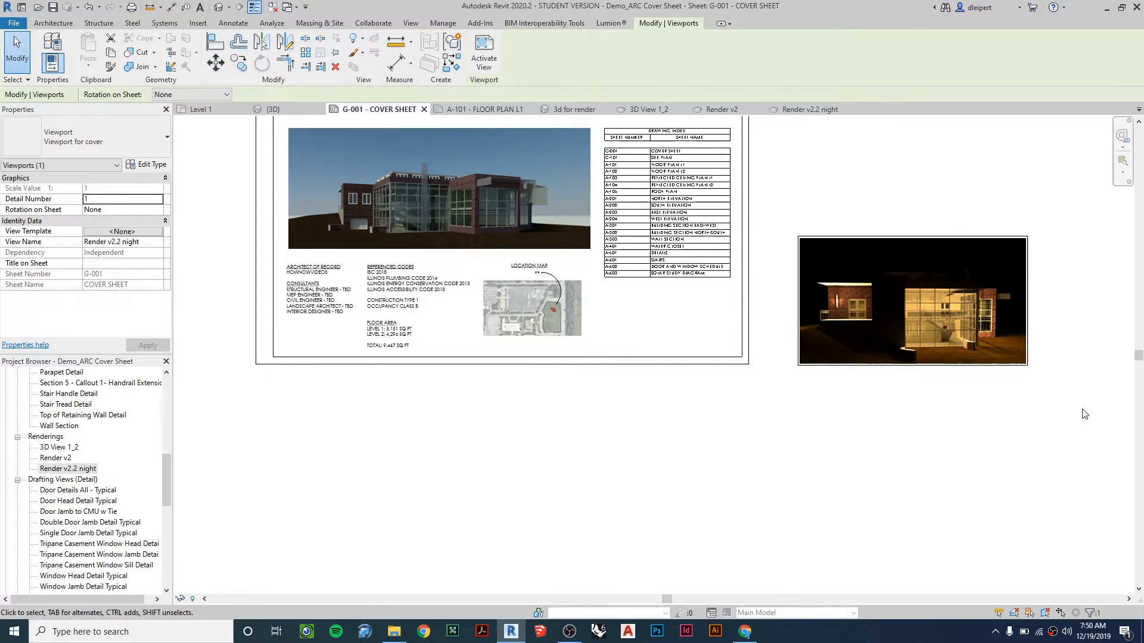
double_click(929, 296)
click(817, 241)
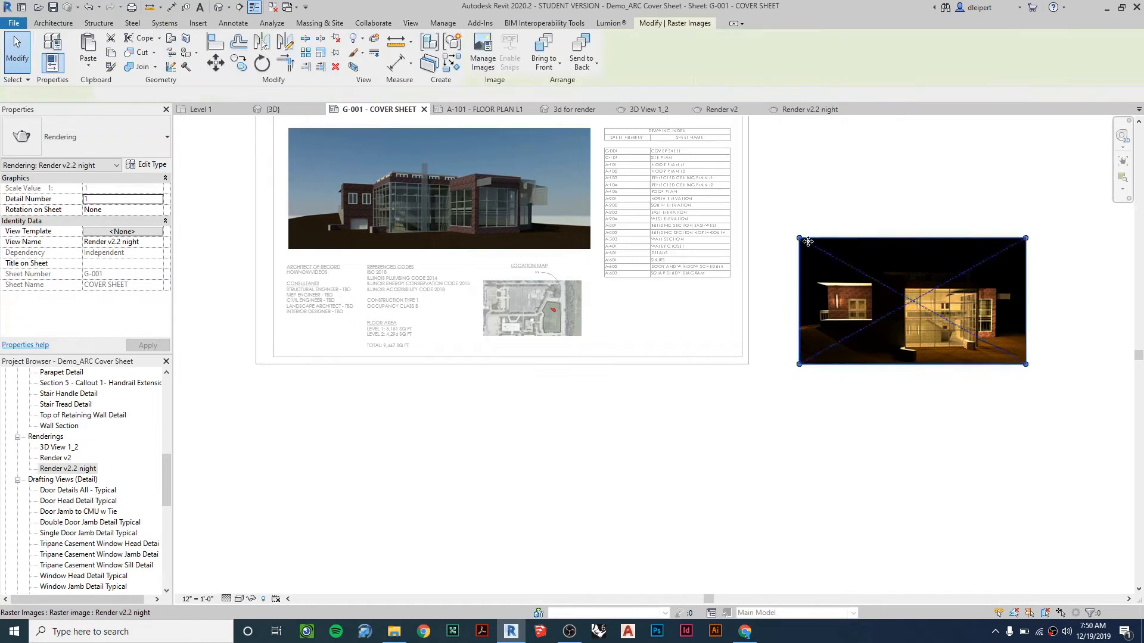
drag(799, 239, 637, 312)
click(923, 408)
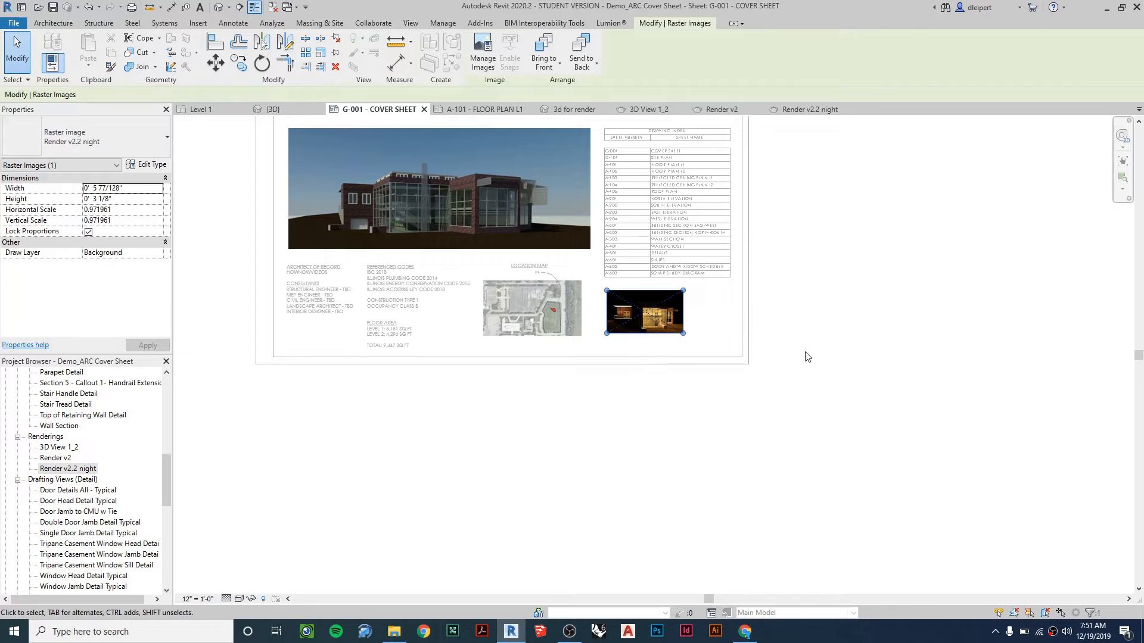
Enlarge the night rendering's image to about 6.9 inches wide, reposition it below the drawing index, and leave the activated view.
middle_drag(528, 392, 663, 492)
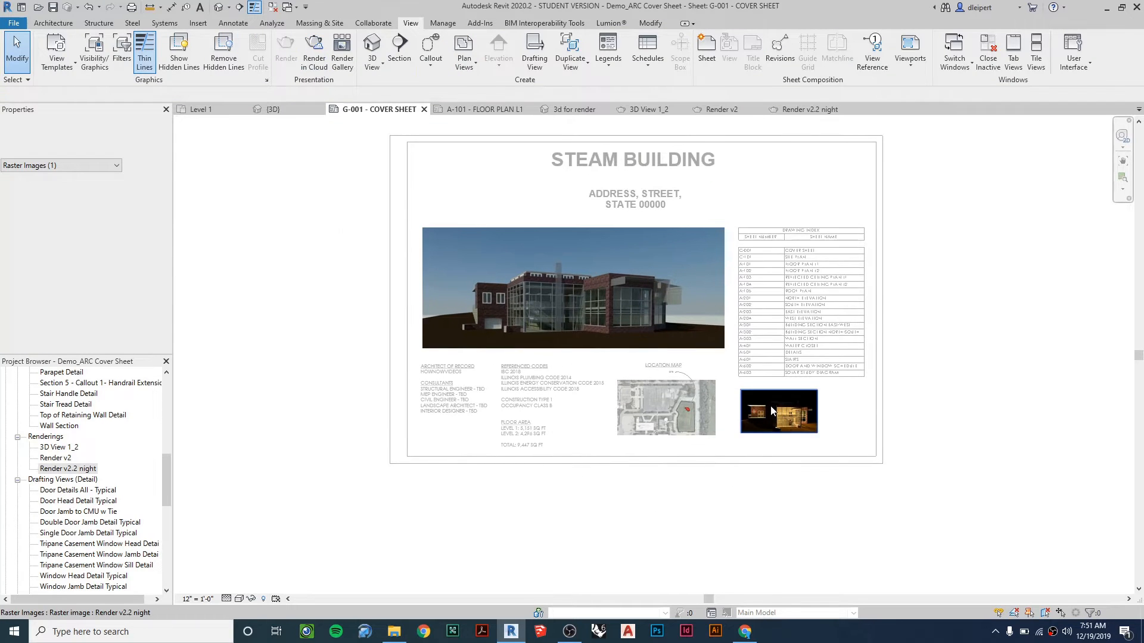
scroll(785, 413, up, 3)
click(784, 394)
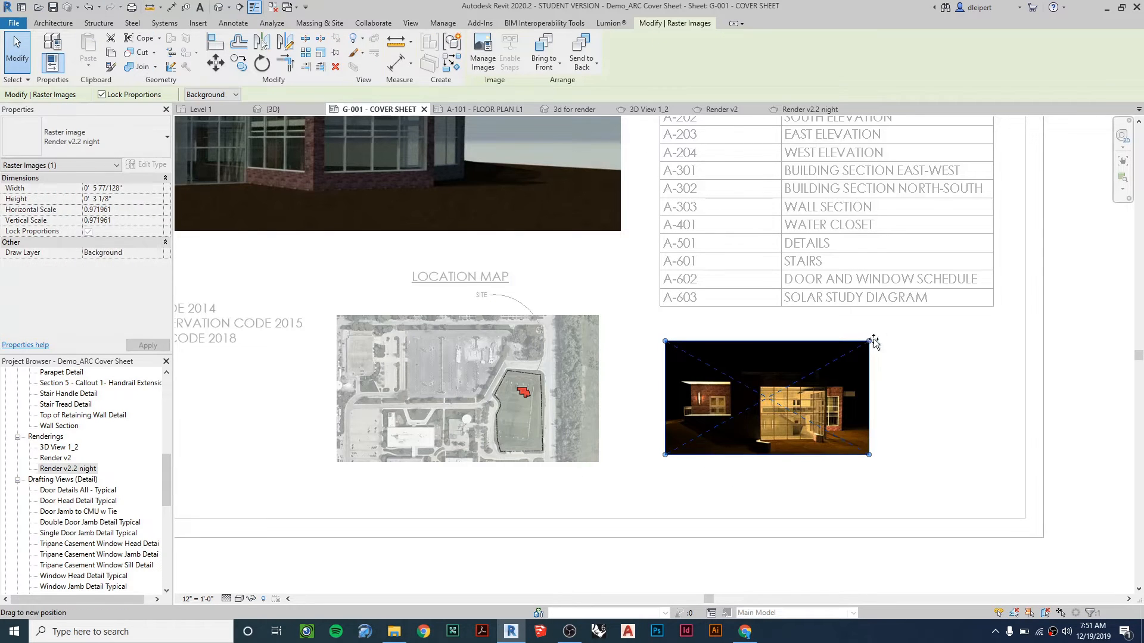
drag(869, 341, 923, 326)
drag(768, 390, 825, 413)
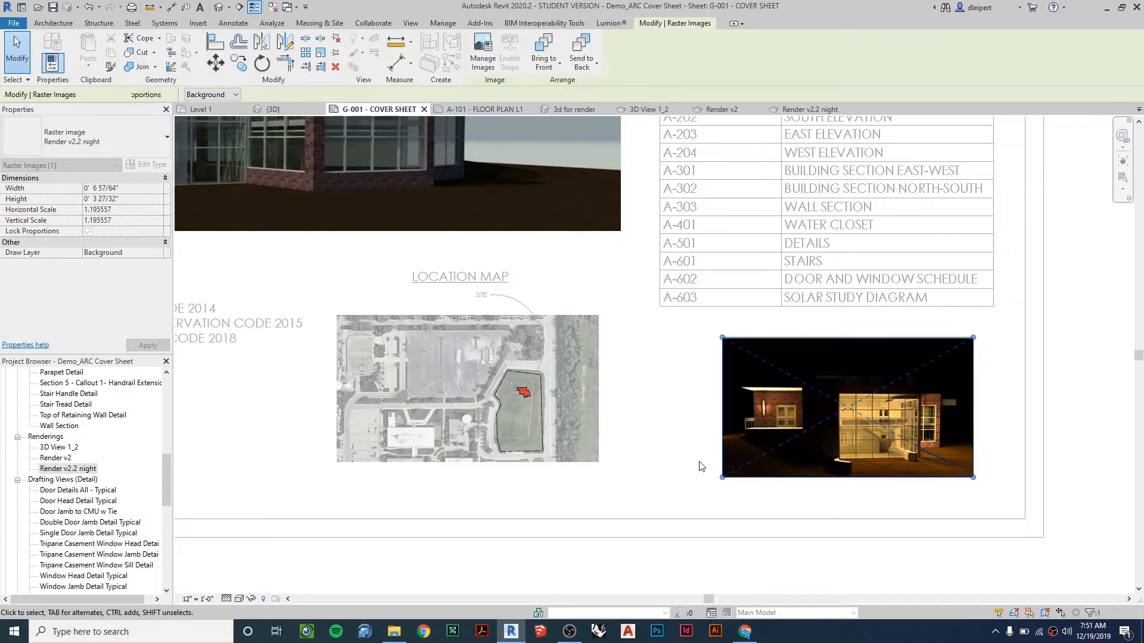
click(698, 464)
scroll(682, 438, down, 5)
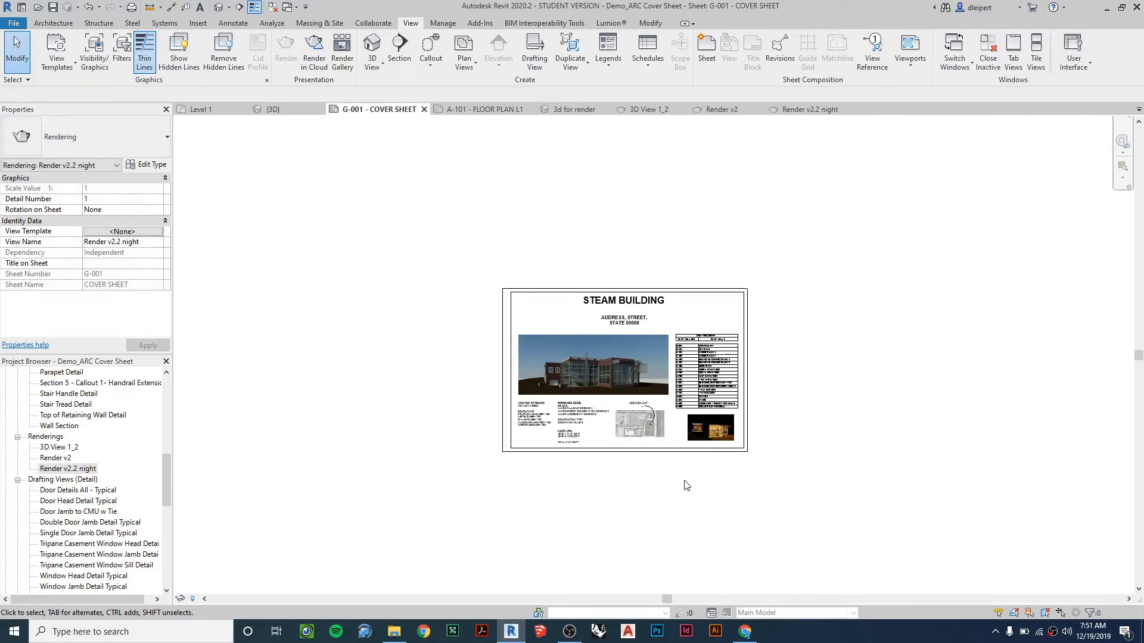
Examine the cover sheet's layout, including the night rendering, drawing index, location map and main rendering.
scroll(697, 444, up, 5)
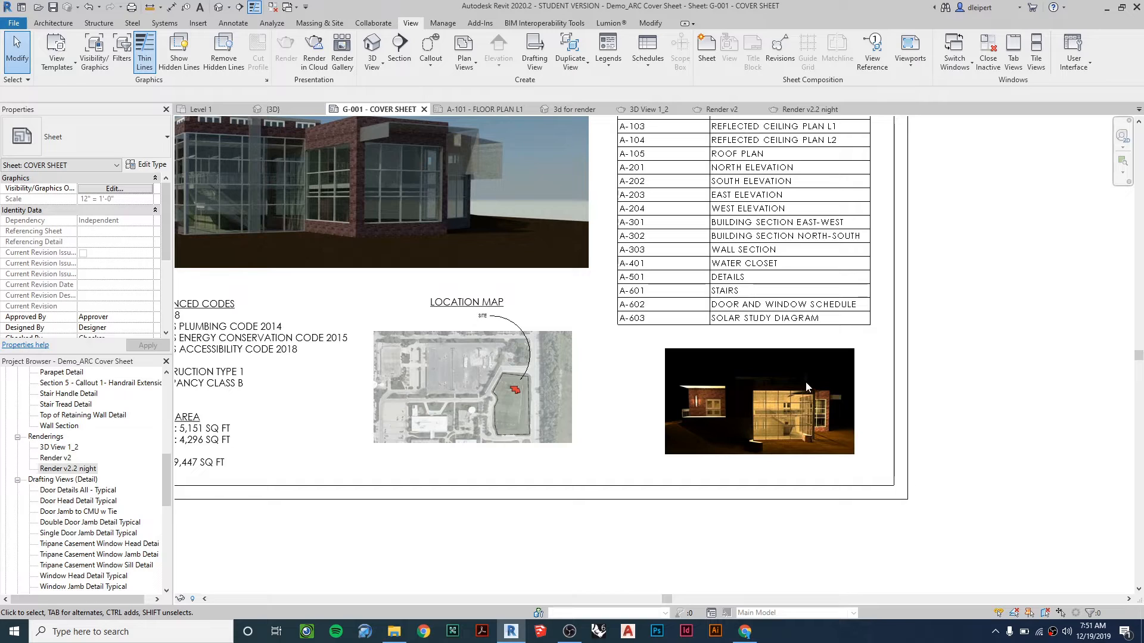
drag(628, 340, 862, 468)
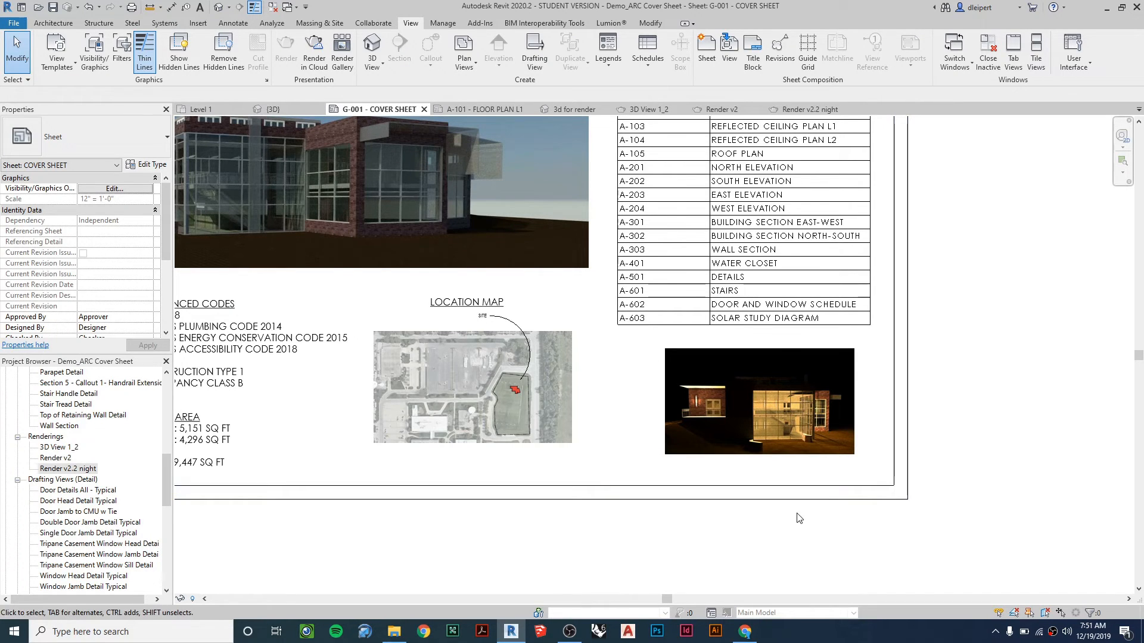
scroll(799, 518, down, 2)
right_click(940, 475)
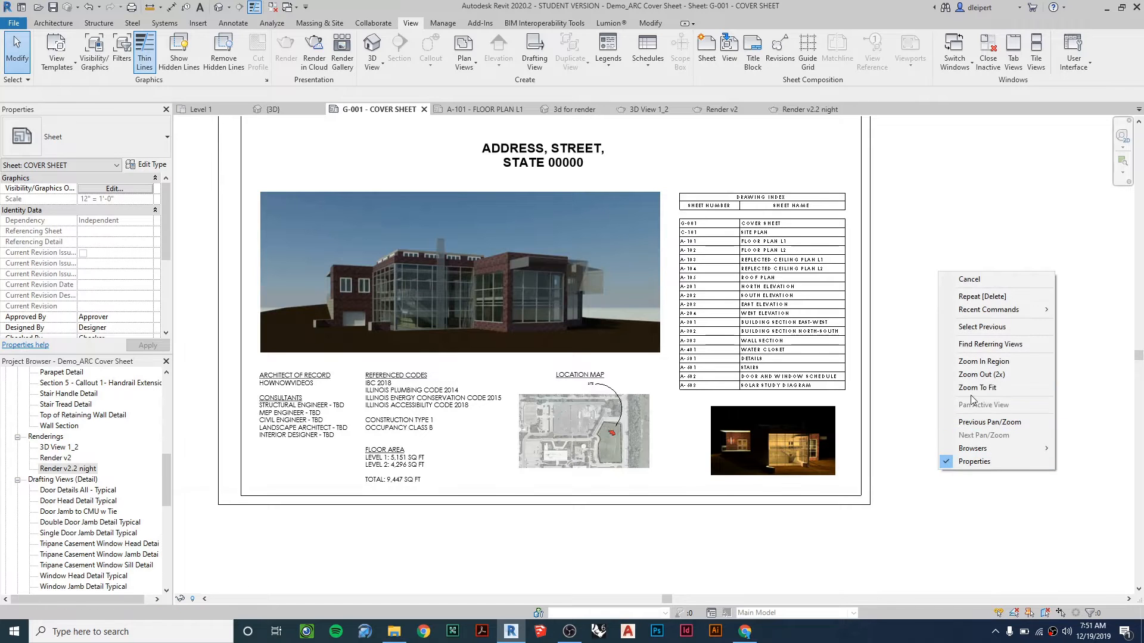
click(894, 336)
scroll(899, 334, down, 4)
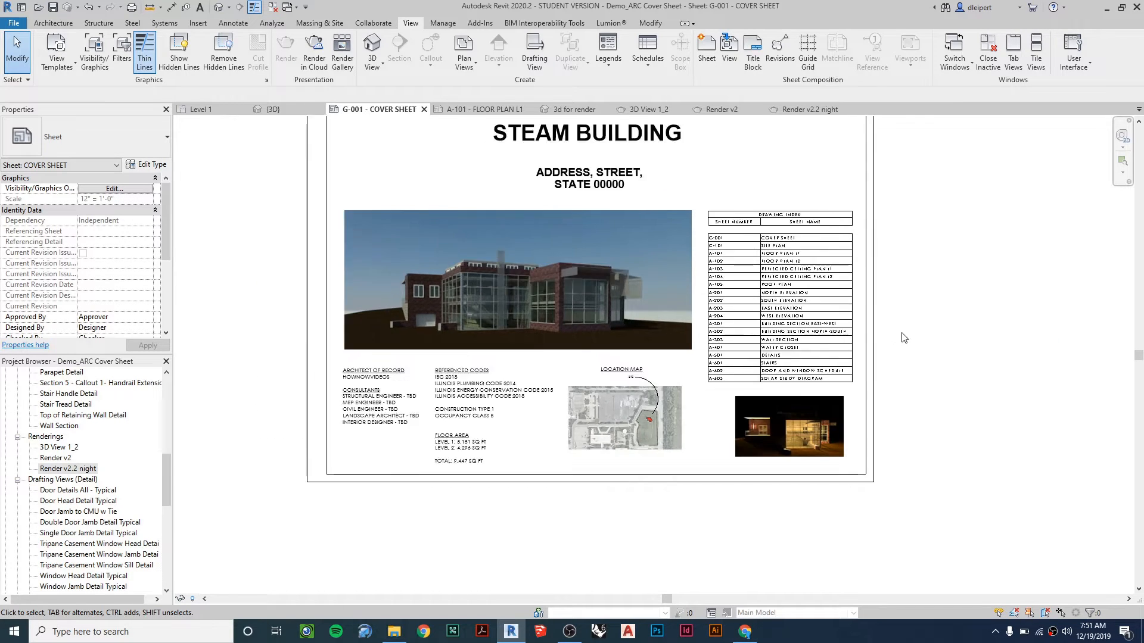
scroll(811, 417, up, 5)
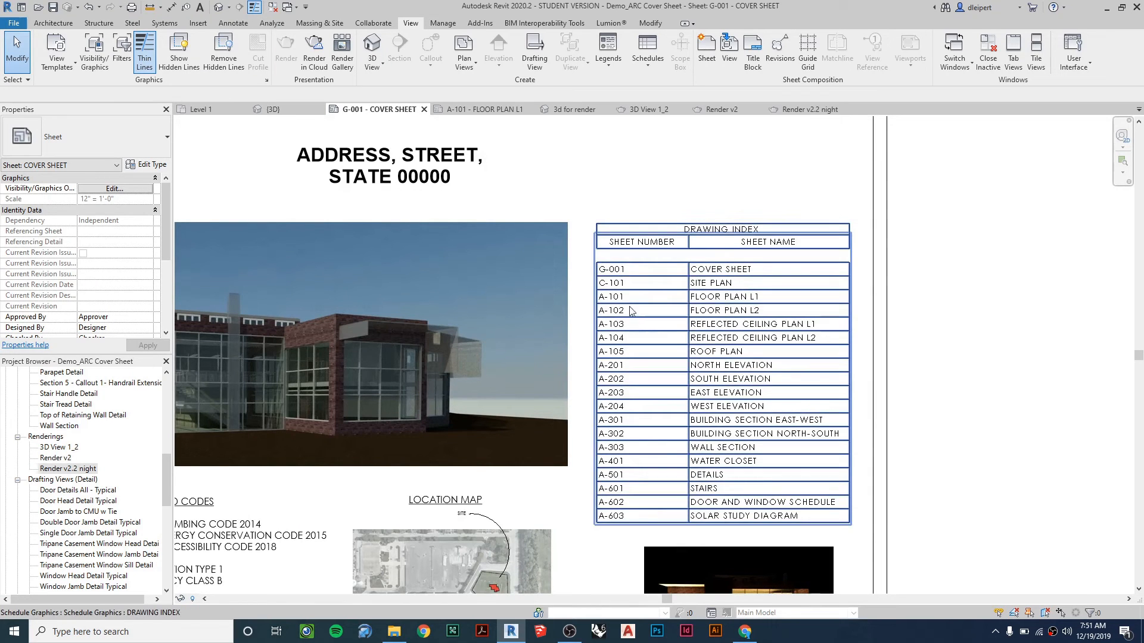
scroll(757, 493, down, 5)
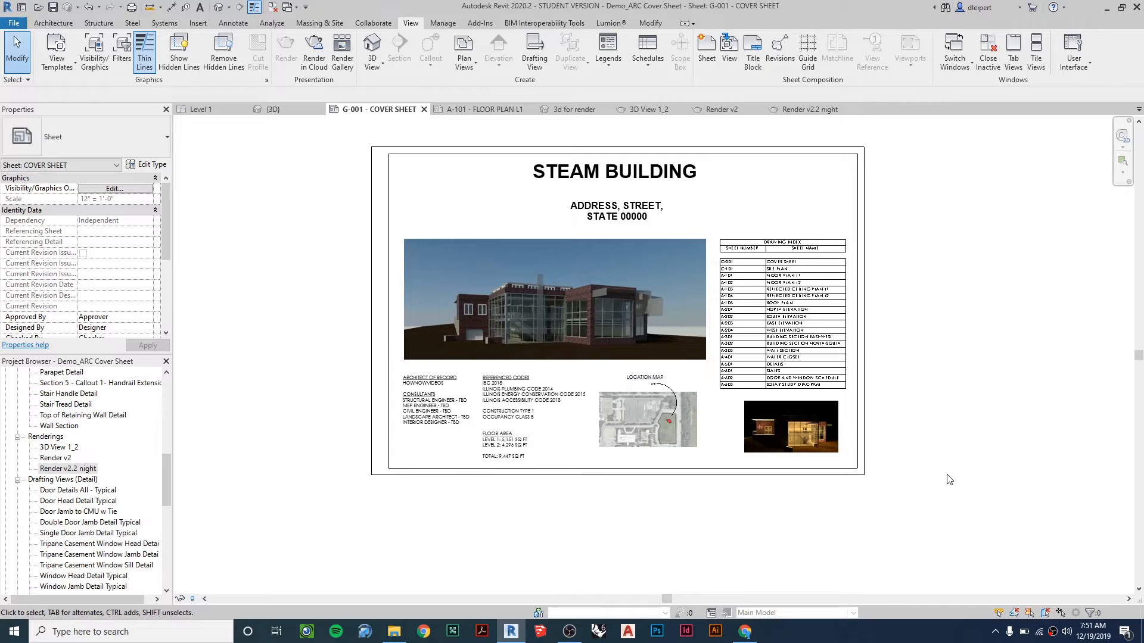
right_click(947, 475)
click(937, 471)
scroll(765, 461, up, 5)
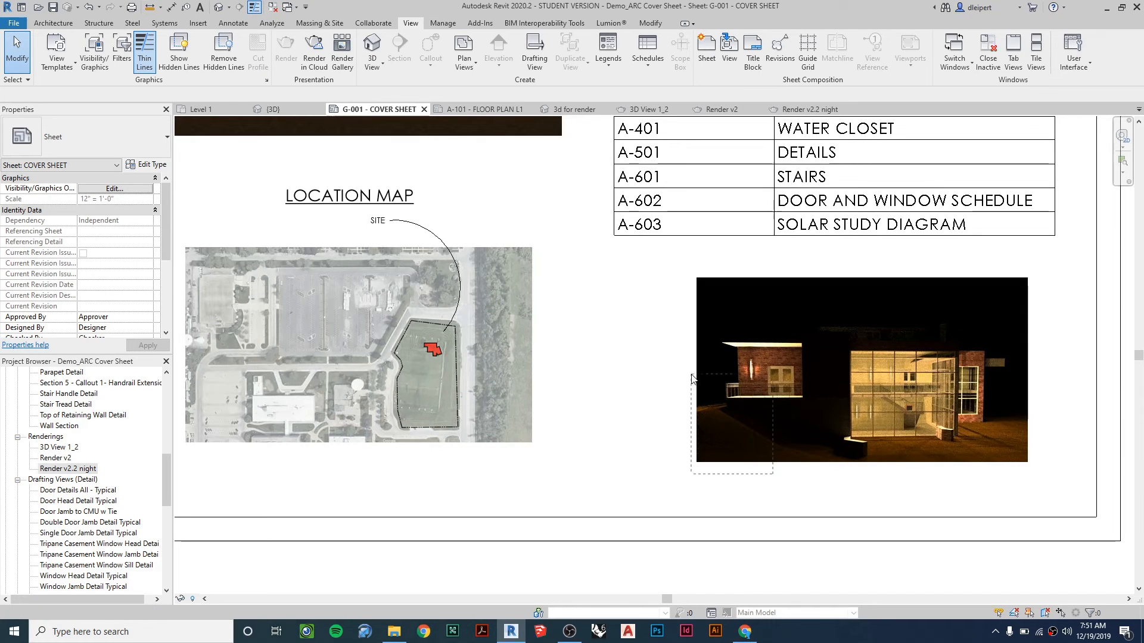
scroll(624, 407, down, 4)
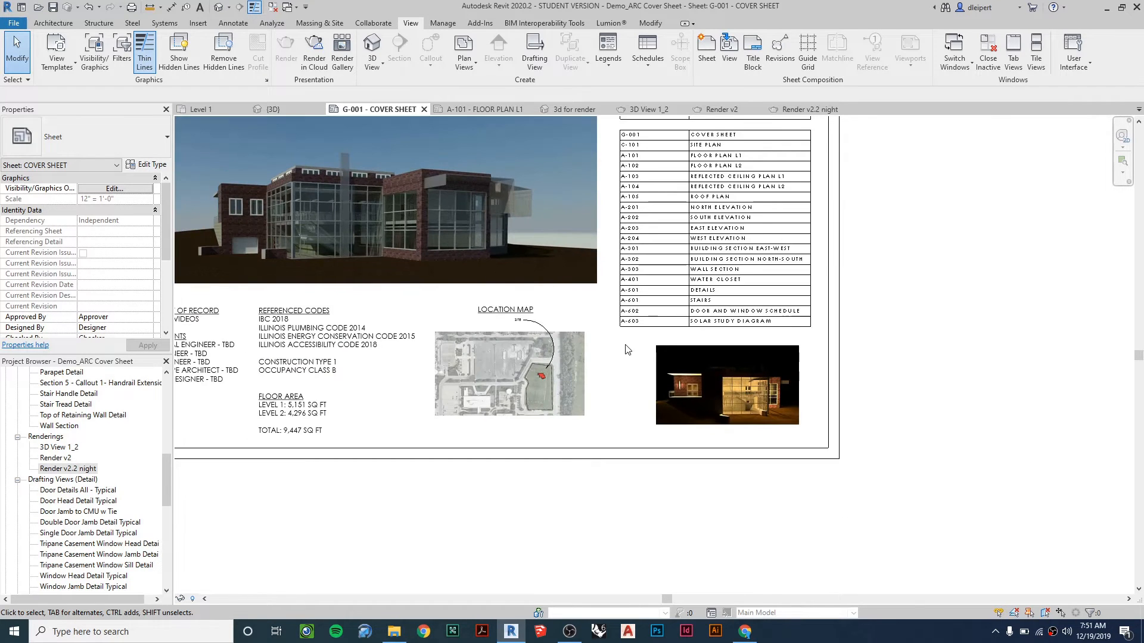
middle_drag(626, 350, 719, 501)
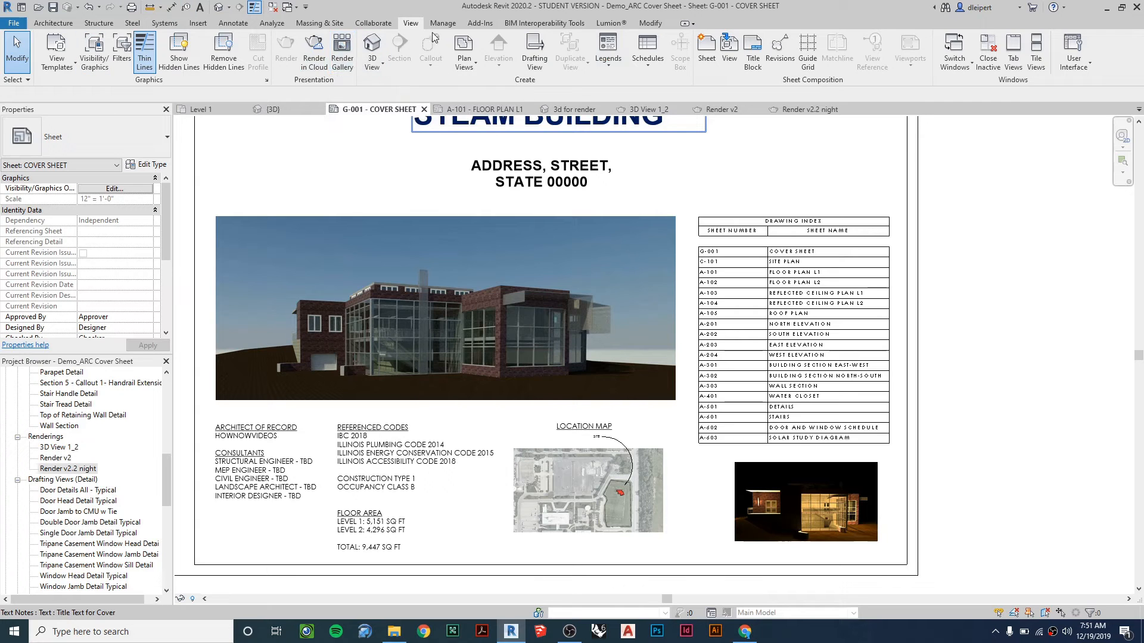
click(643, 70)
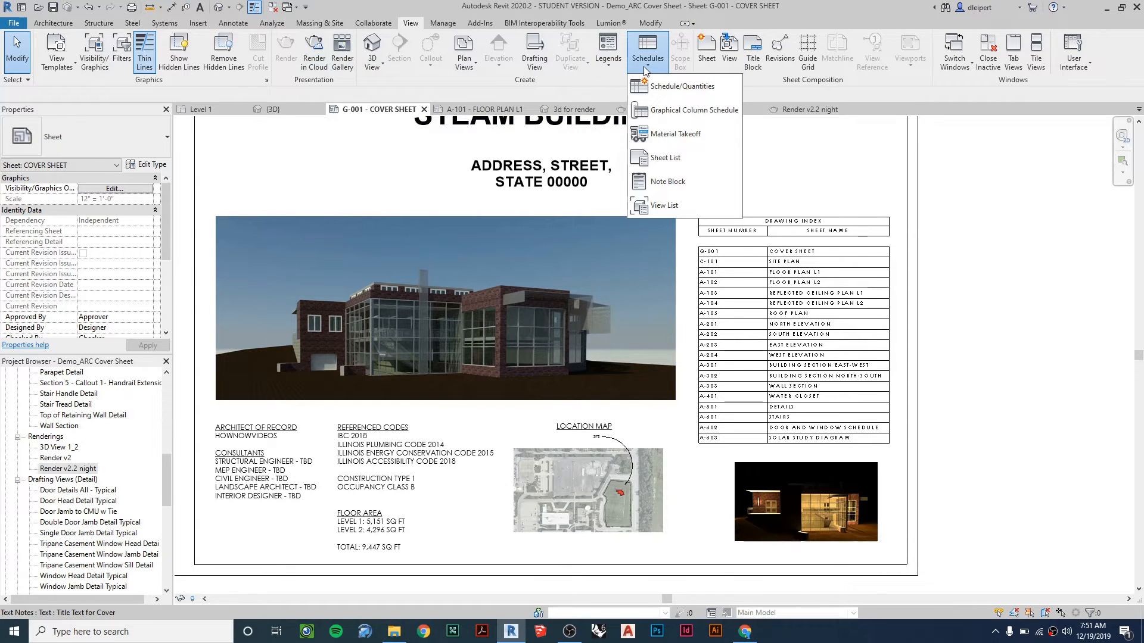
click(676, 165)
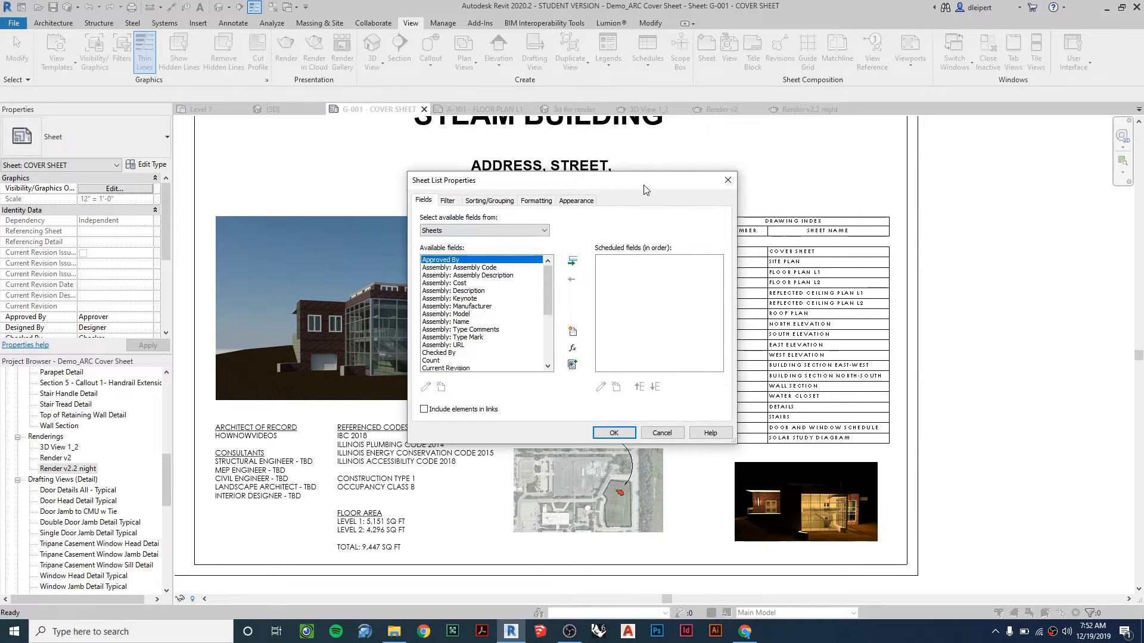
drag(643, 190, 537, 196)
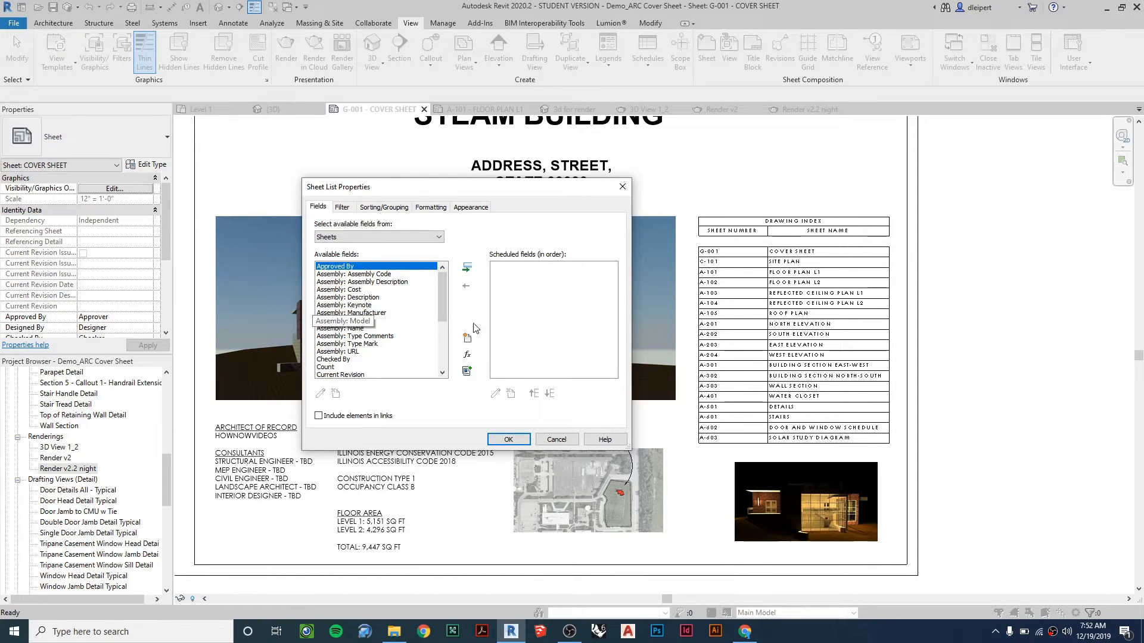
click(621, 188)
Open the cover sheet's drawing index schedule for editing and bring up its field settings.
scroll(732, 282, up, 4)
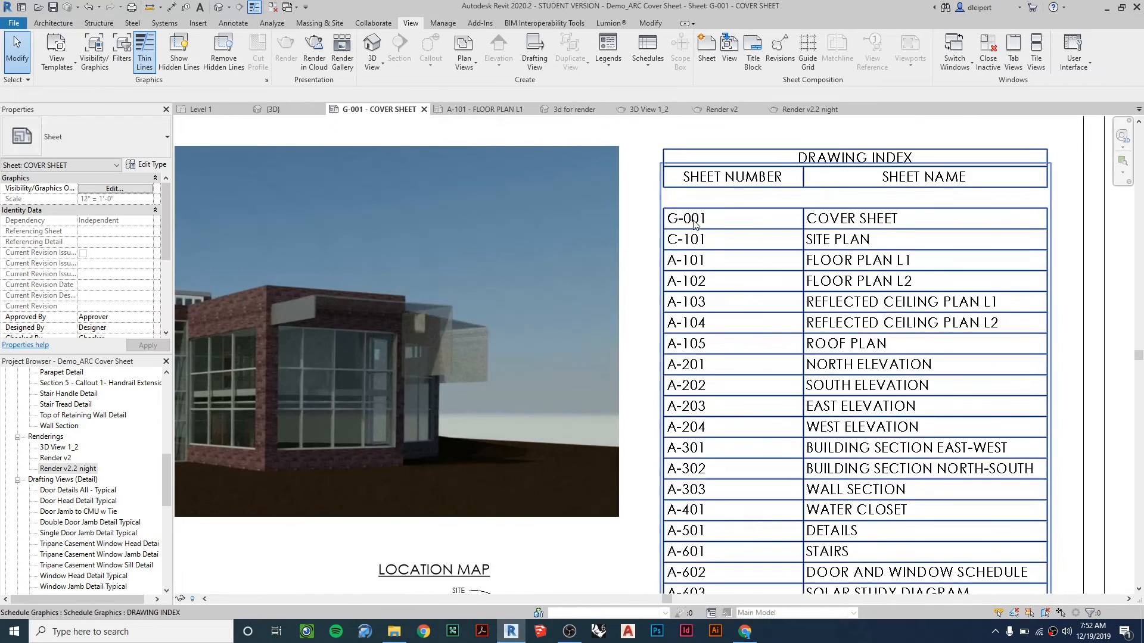
scroll(694, 542, down, 2)
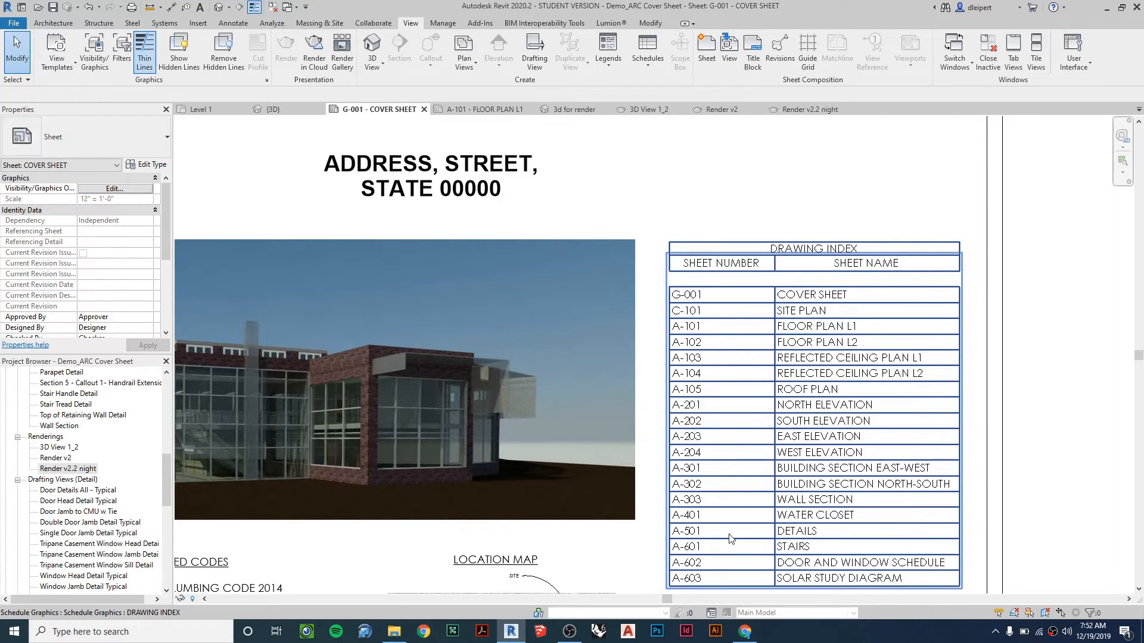
click(735, 244)
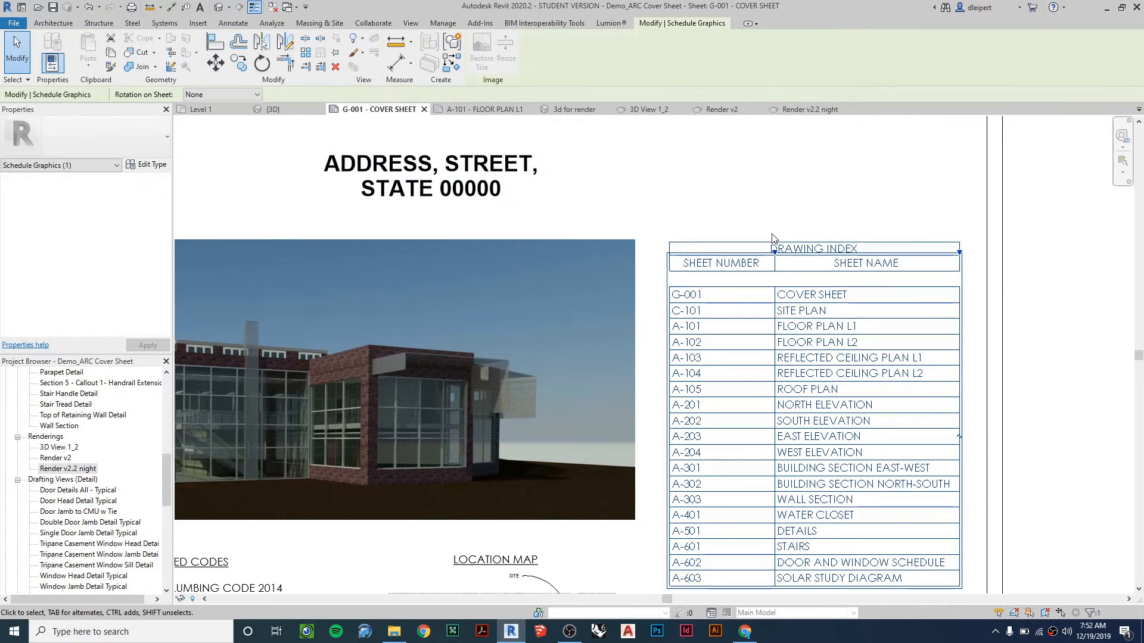
right_click(714, 266)
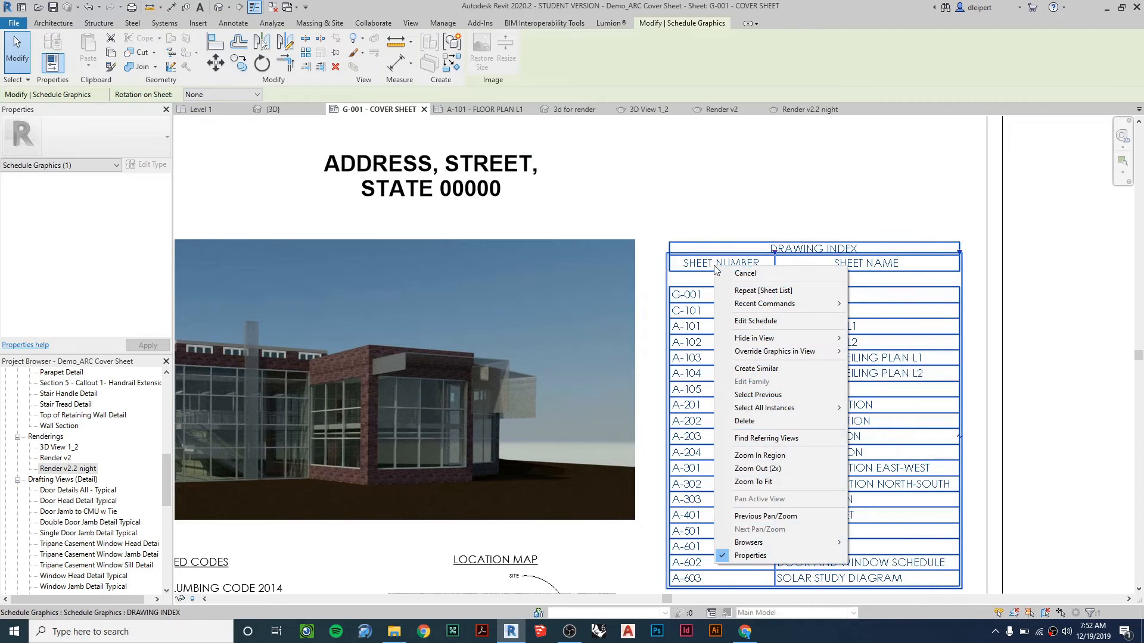
click(734, 322)
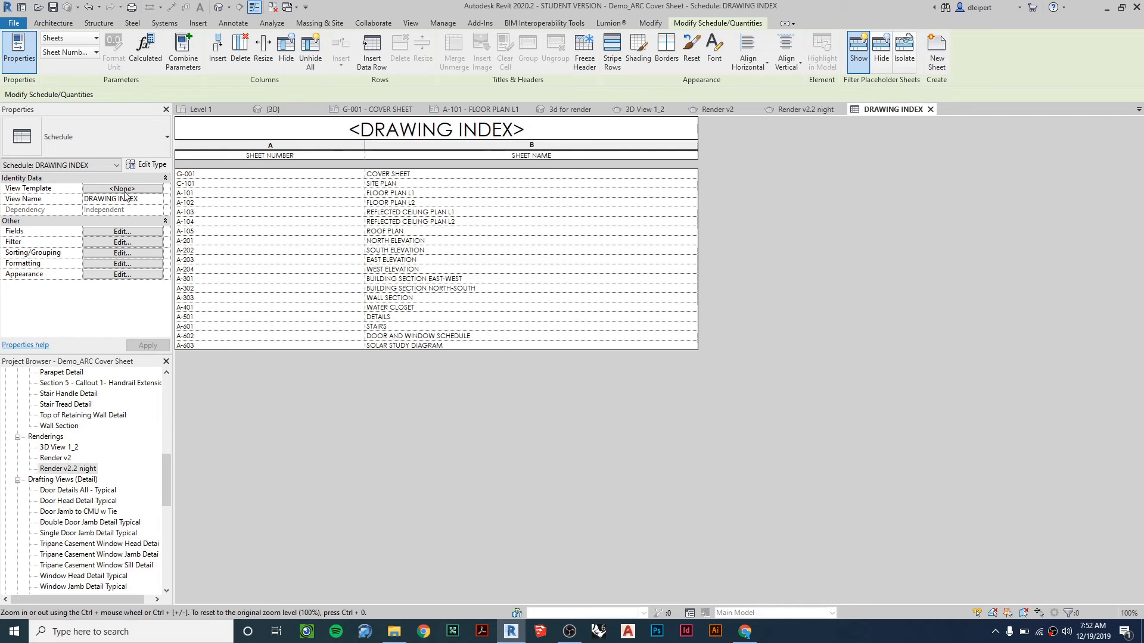
click(121, 232)
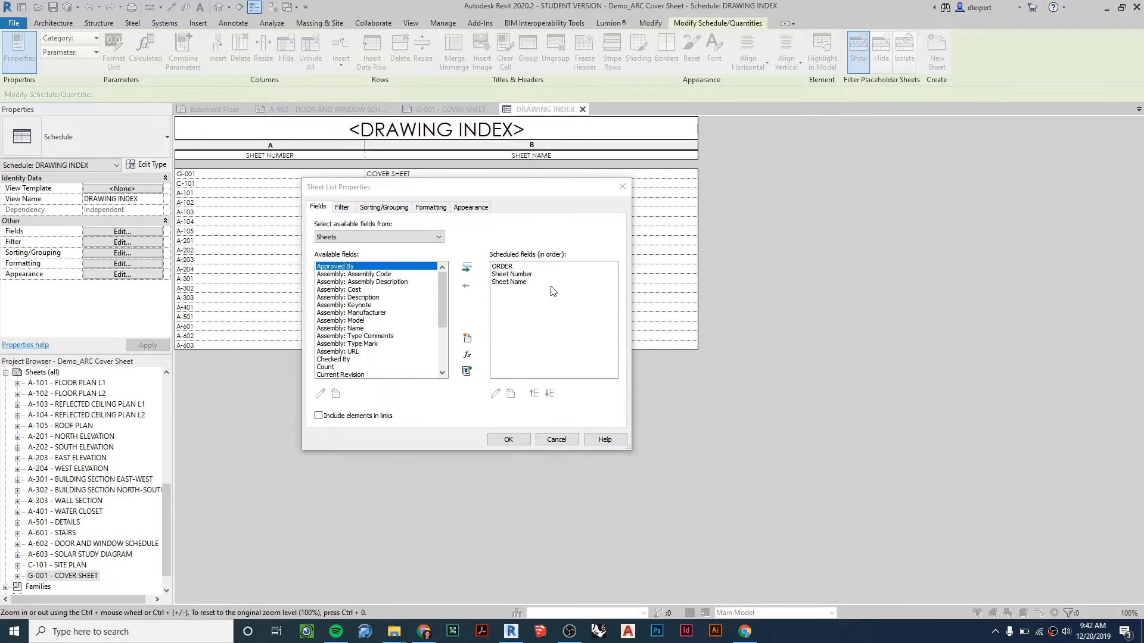
Try to add a project parameter named Order to the sheet list, with type Integer and grouped under Other.
scroll(357, 298, down, 5)
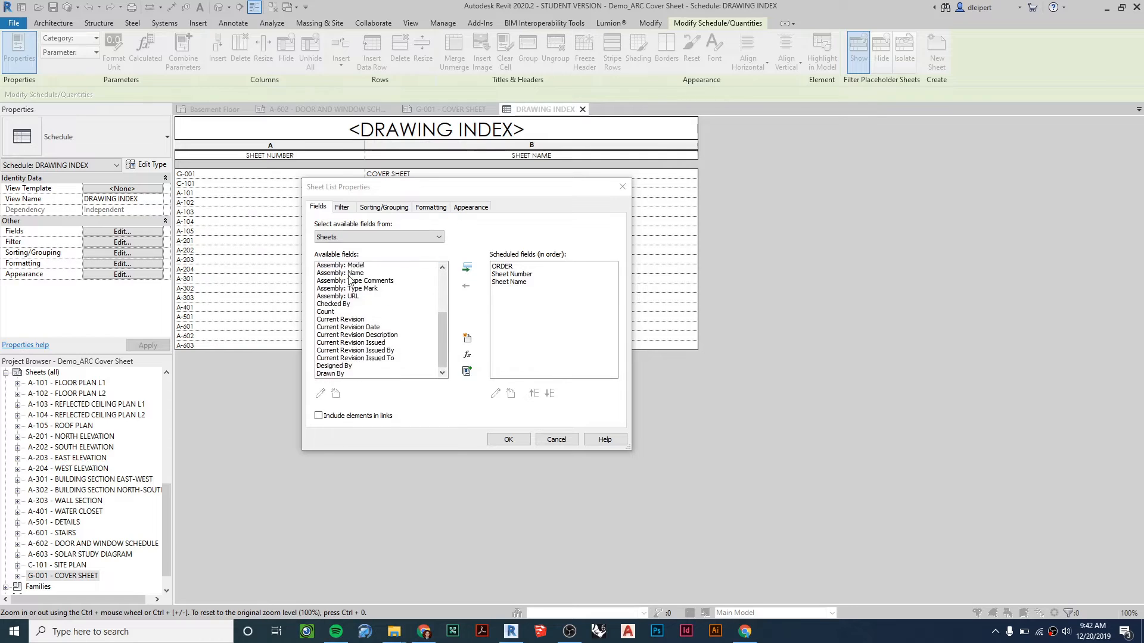
scroll(387, 334, up, 5)
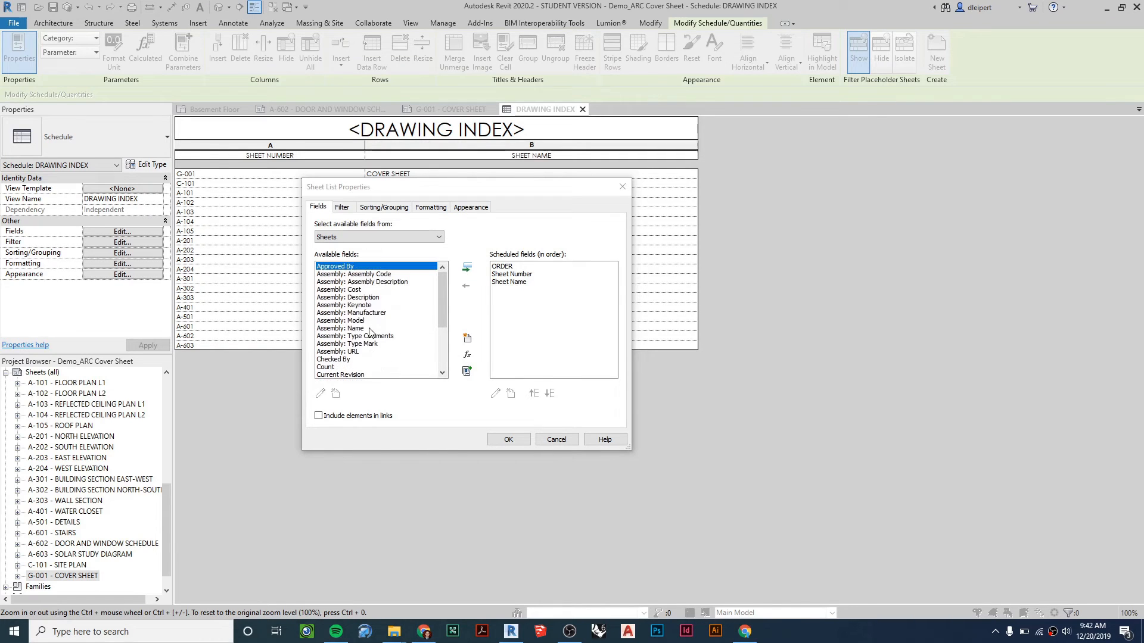
click(467, 340)
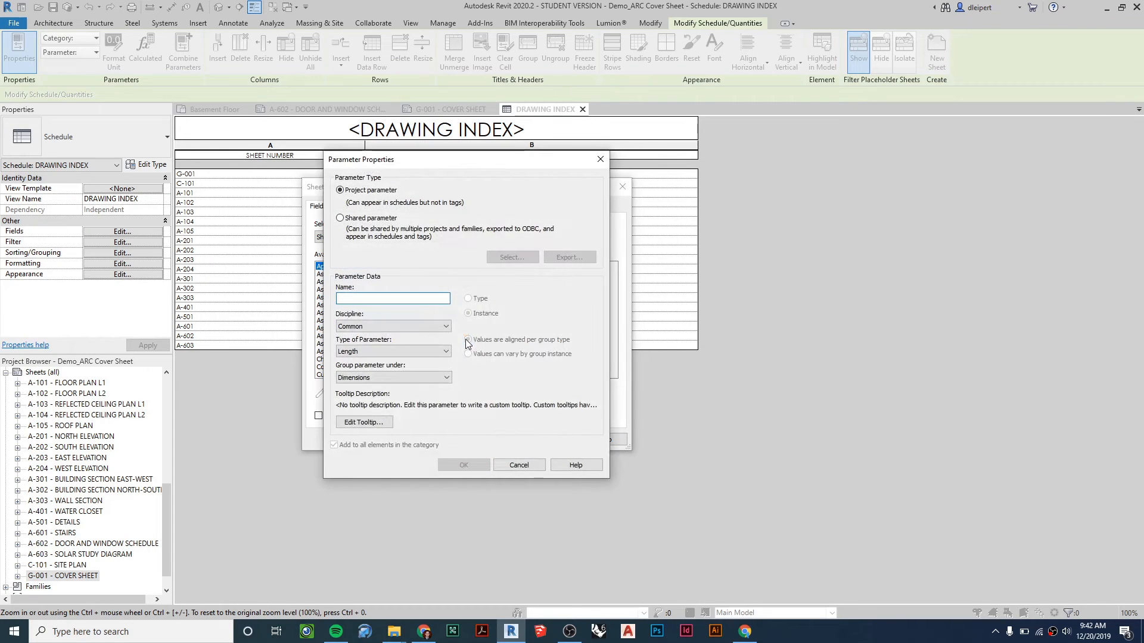
click(350, 301)
text(Order)
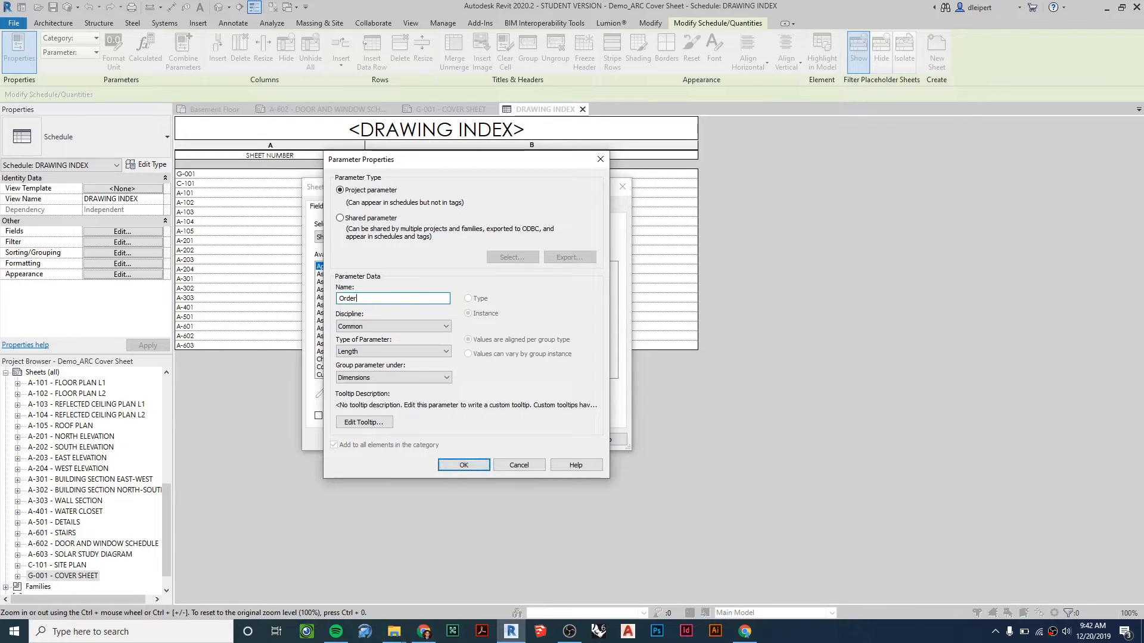
click(369, 326)
click(368, 325)
click(366, 352)
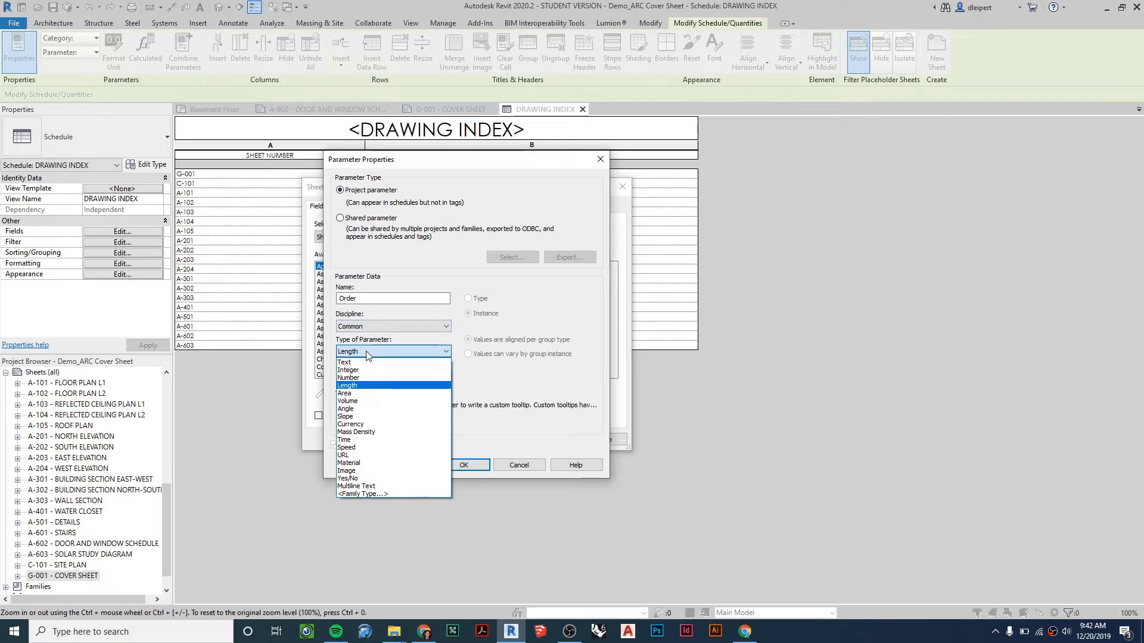
click(365, 370)
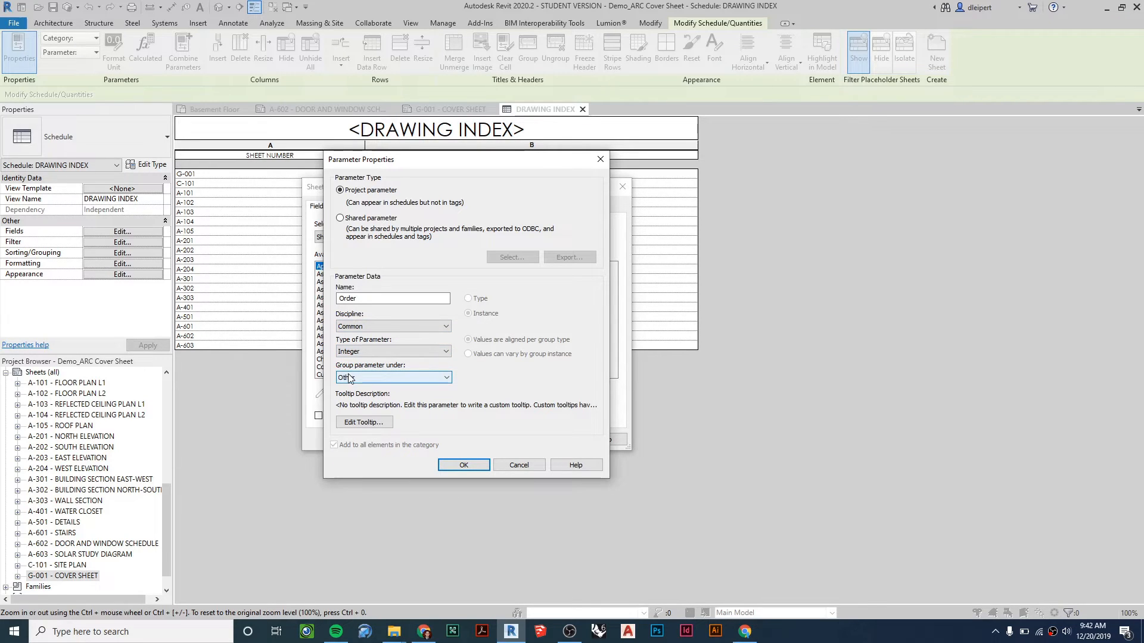
click(459, 465)
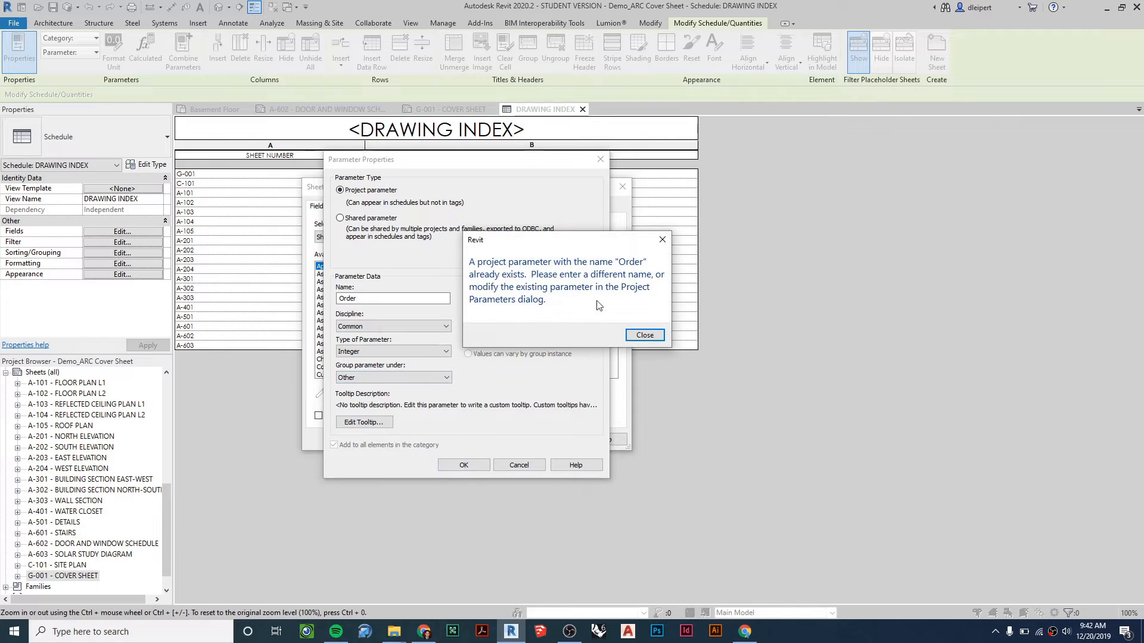
click(645, 334)
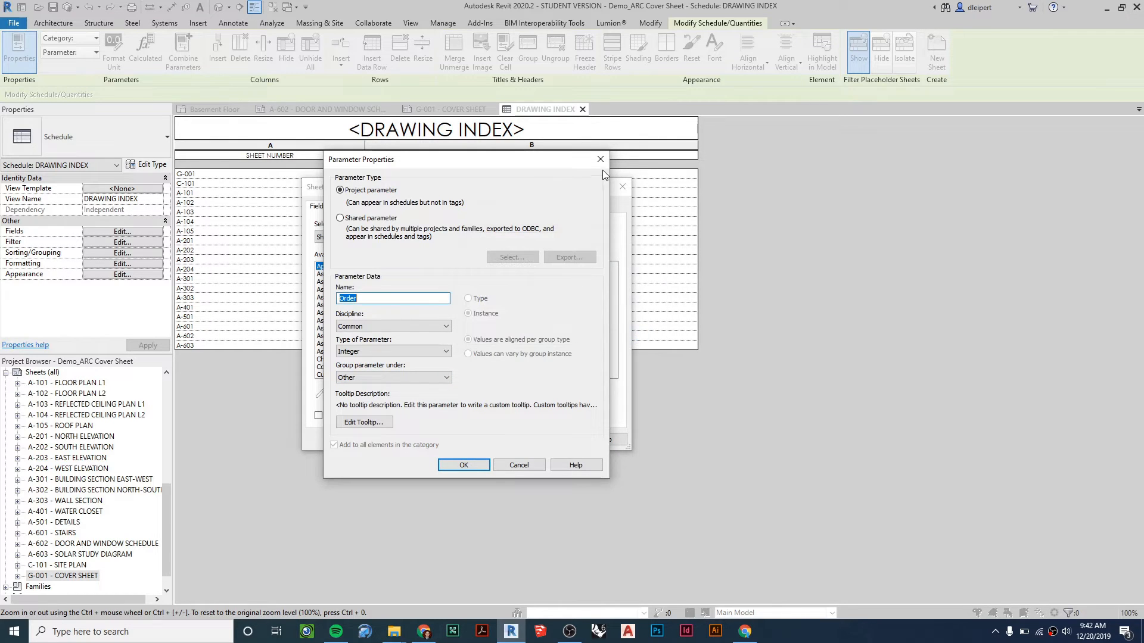
click(600, 159)
Review the drawing index's scheduled fields, filter settings, and sorting and grouping settings.
click(499, 268)
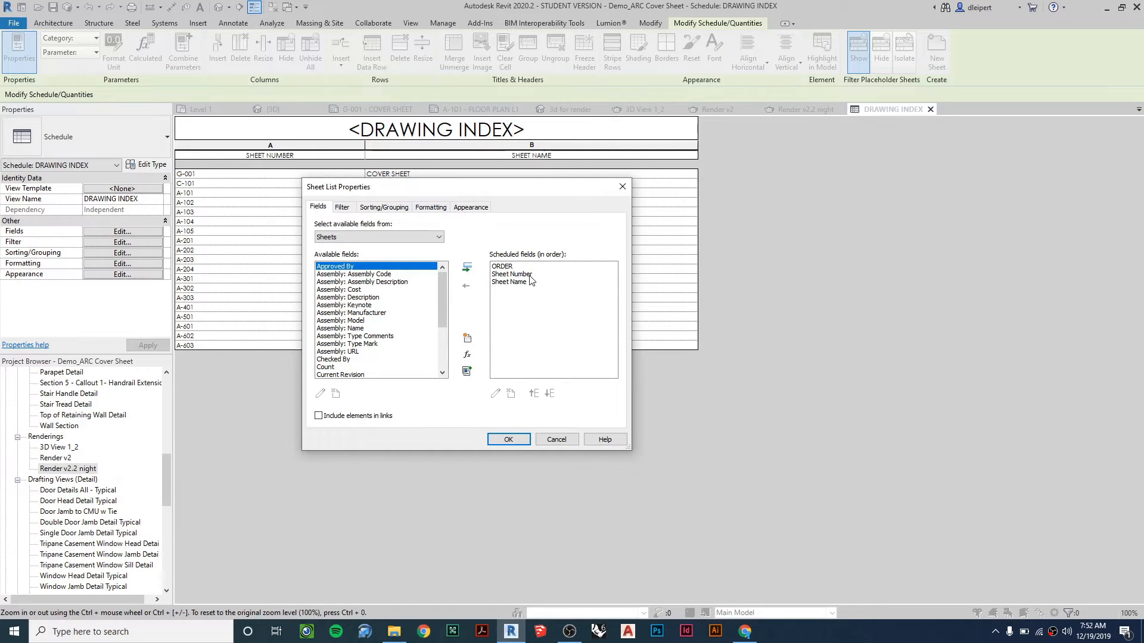
click(342, 208)
click(318, 207)
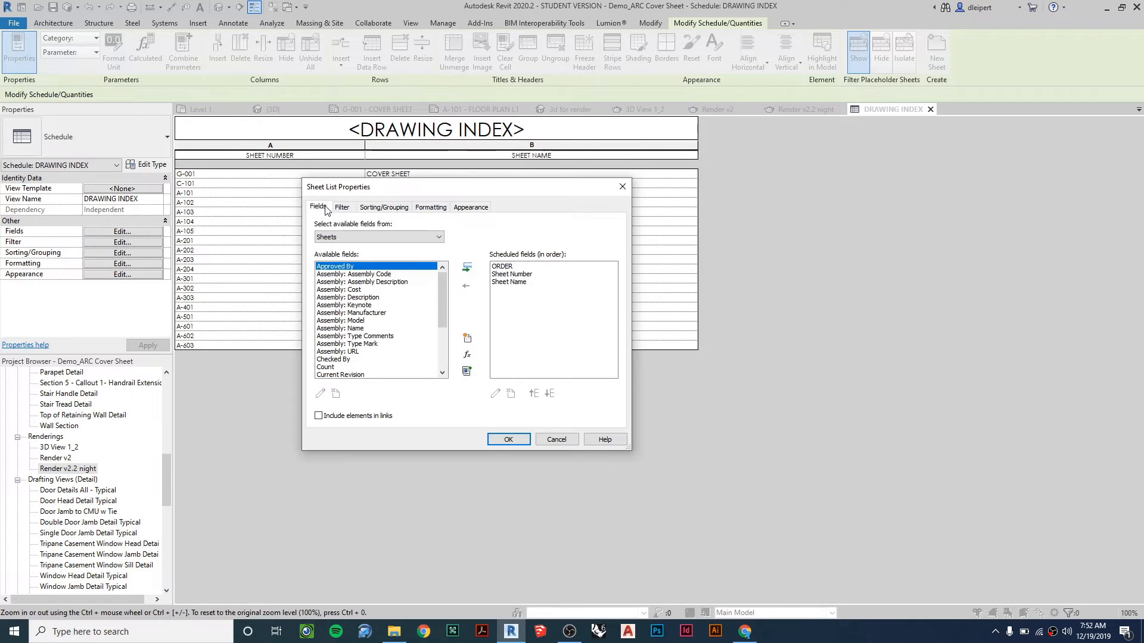
click(512, 268)
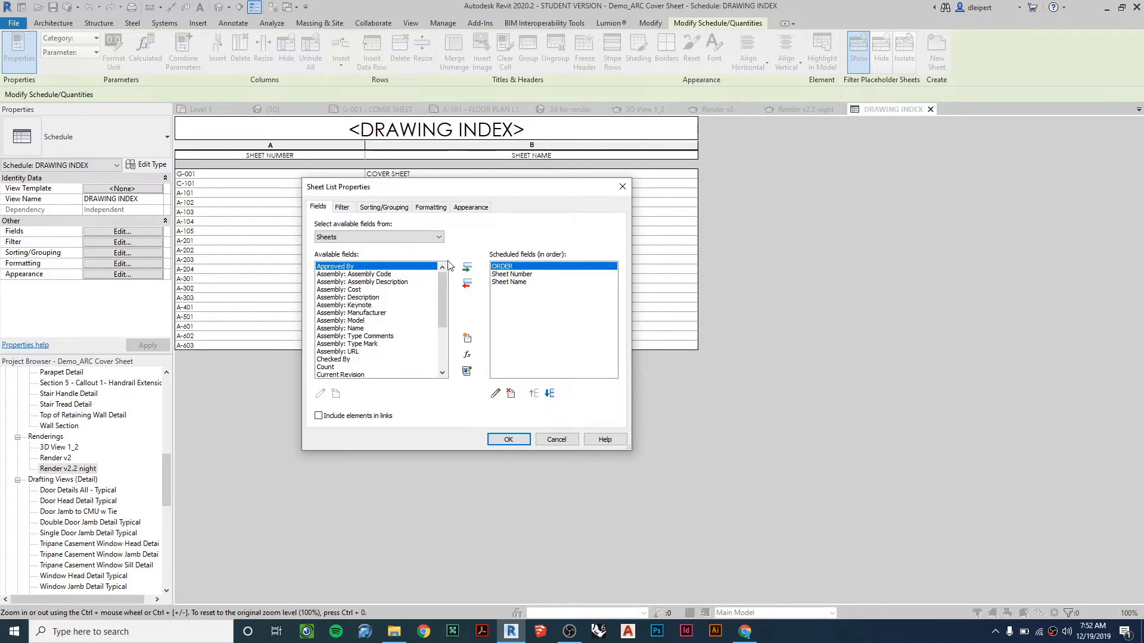
click(349, 207)
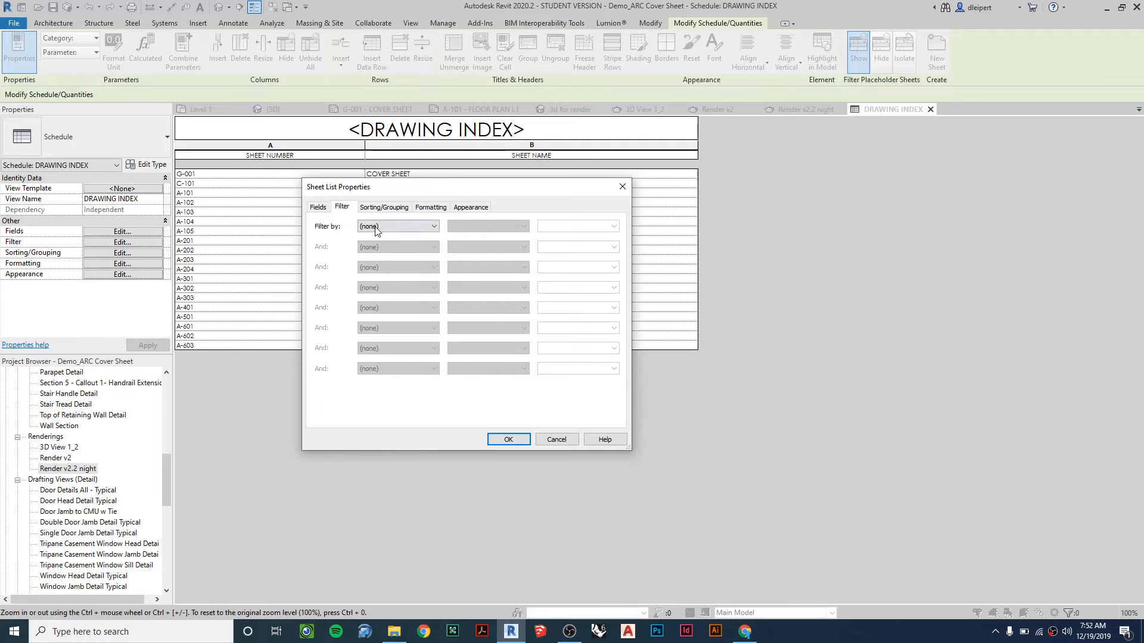
click(383, 207)
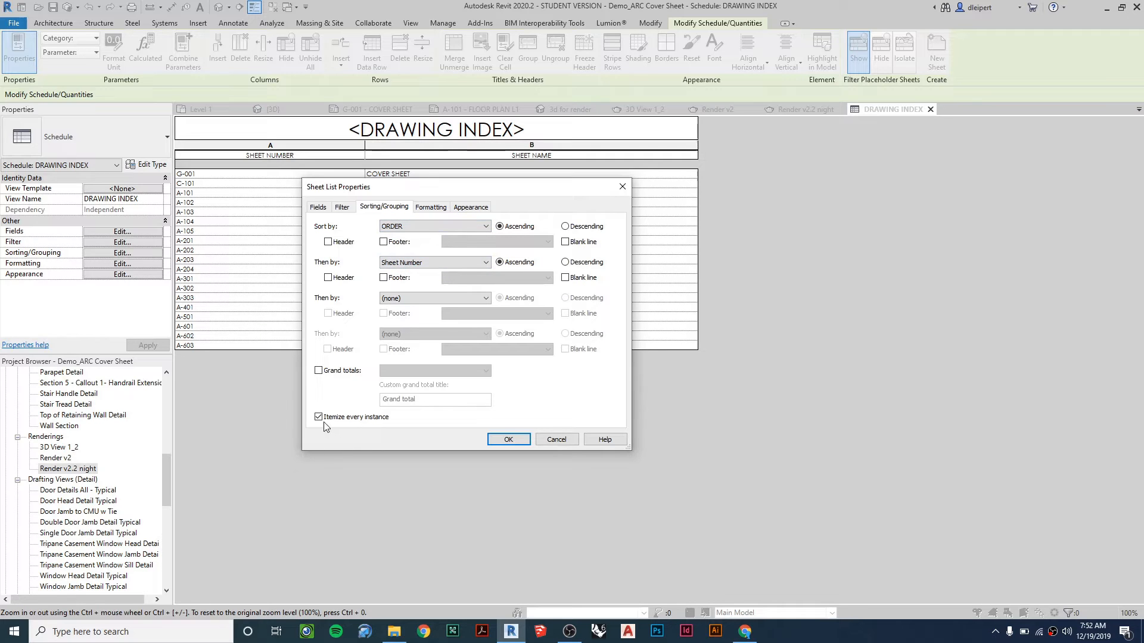
Check the formatting of the ORDER, Sheet Number and Sheet Name fields, including the hidden field option.
click(433, 207)
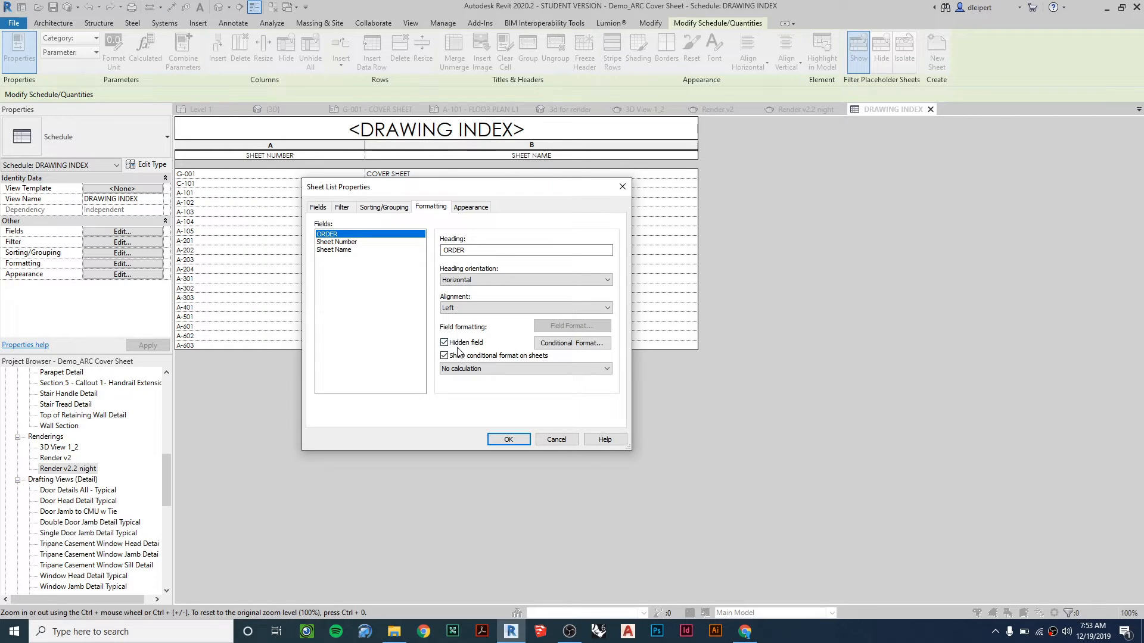
click(338, 242)
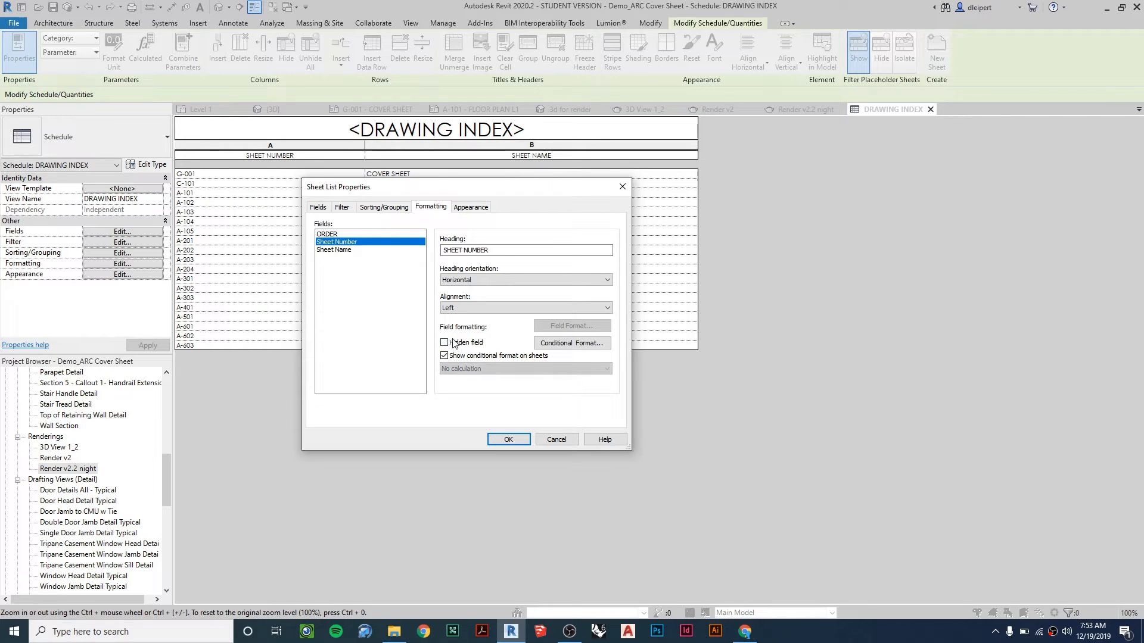
click(343, 250)
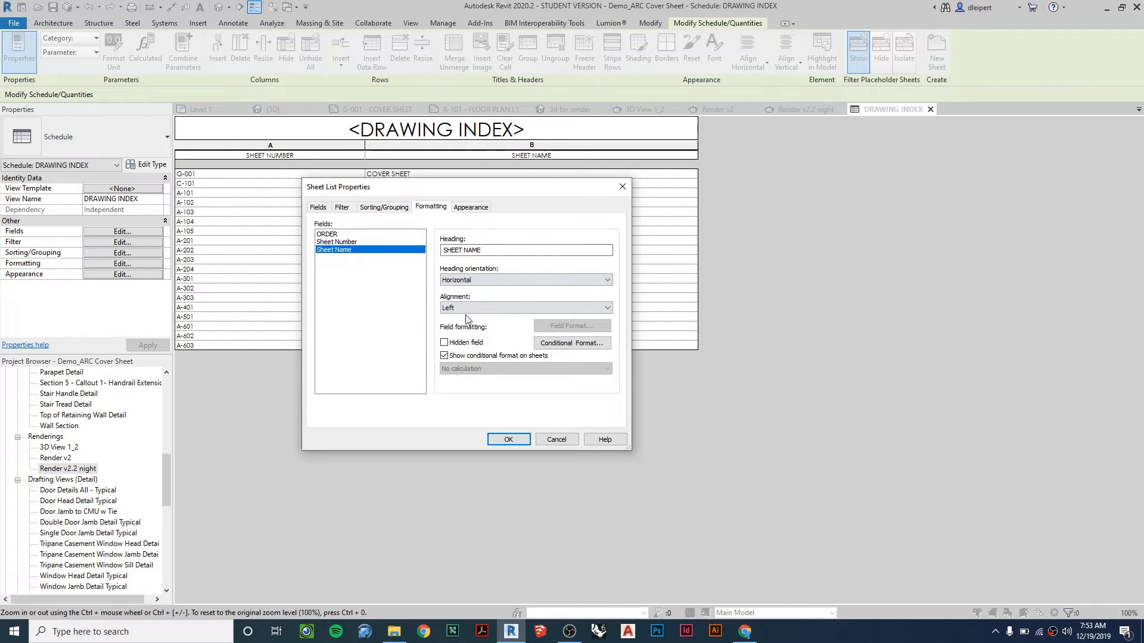
click(328, 234)
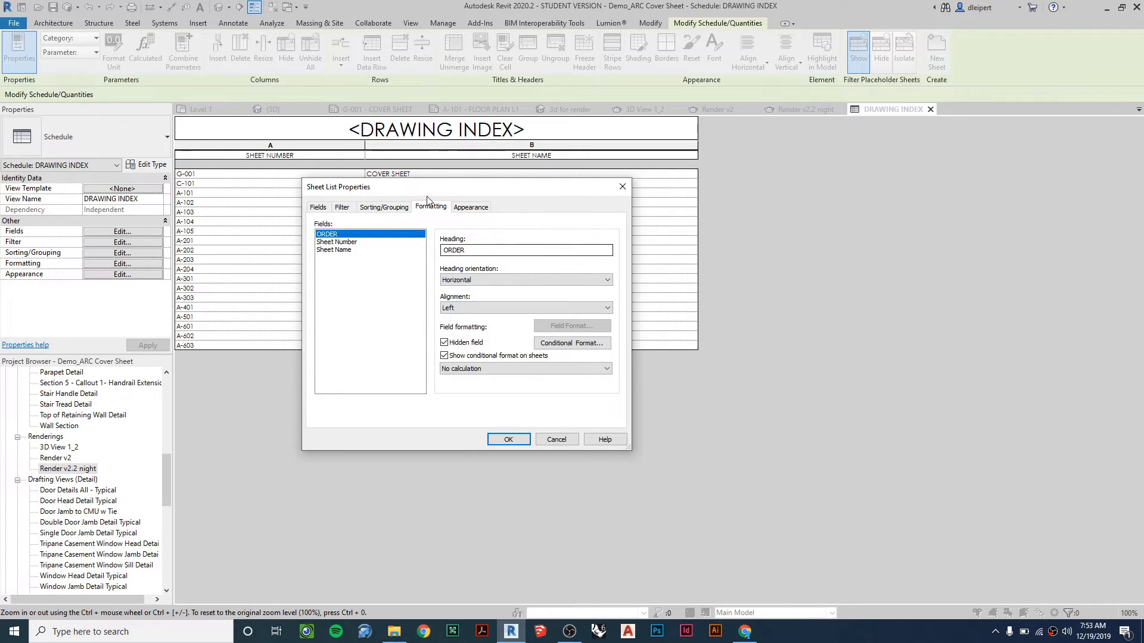
Review the drawing index's grid line and text appearance settings and accept the sheet list properties.
click(468, 209)
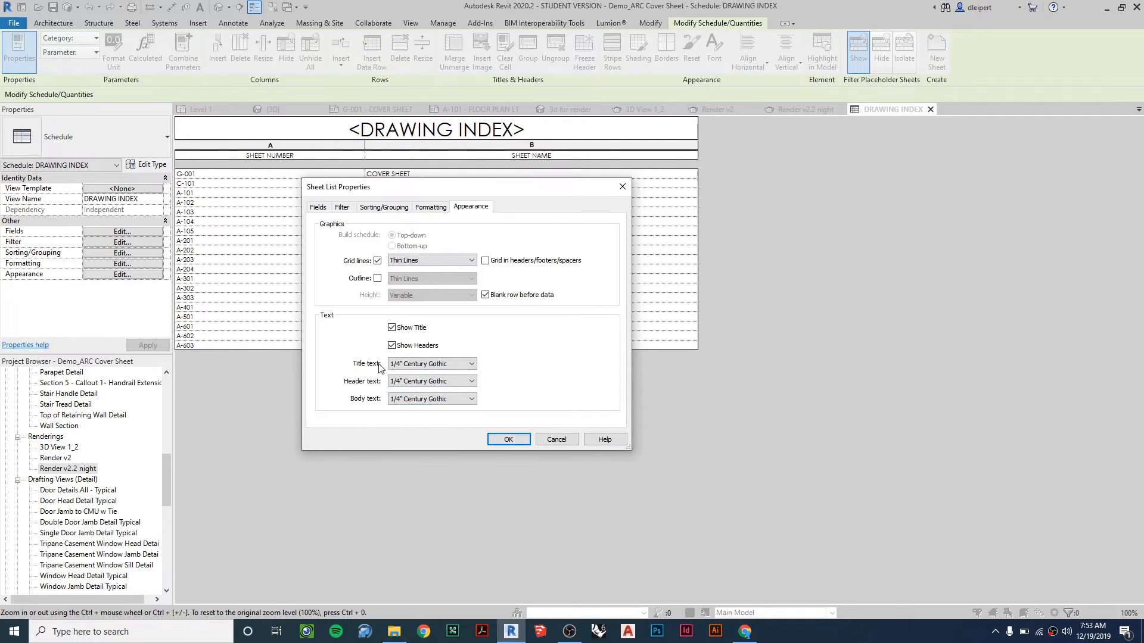
click(512, 441)
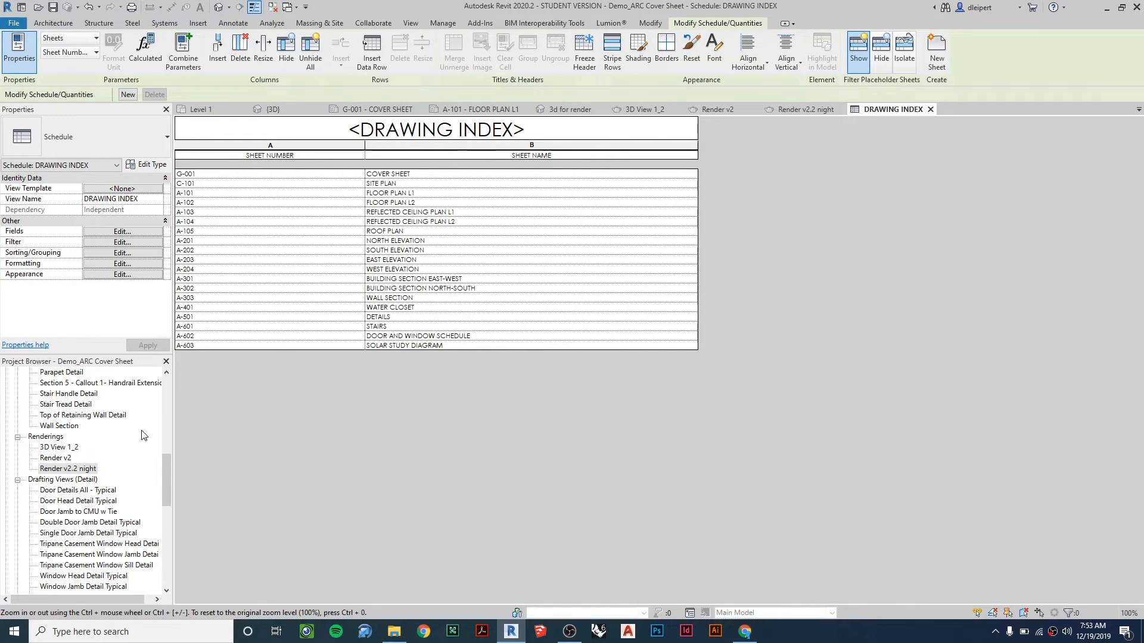
Locate the drawing index among the project's schedules and open the G-001 cover sheet.
scroll(111, 462, down, 4)
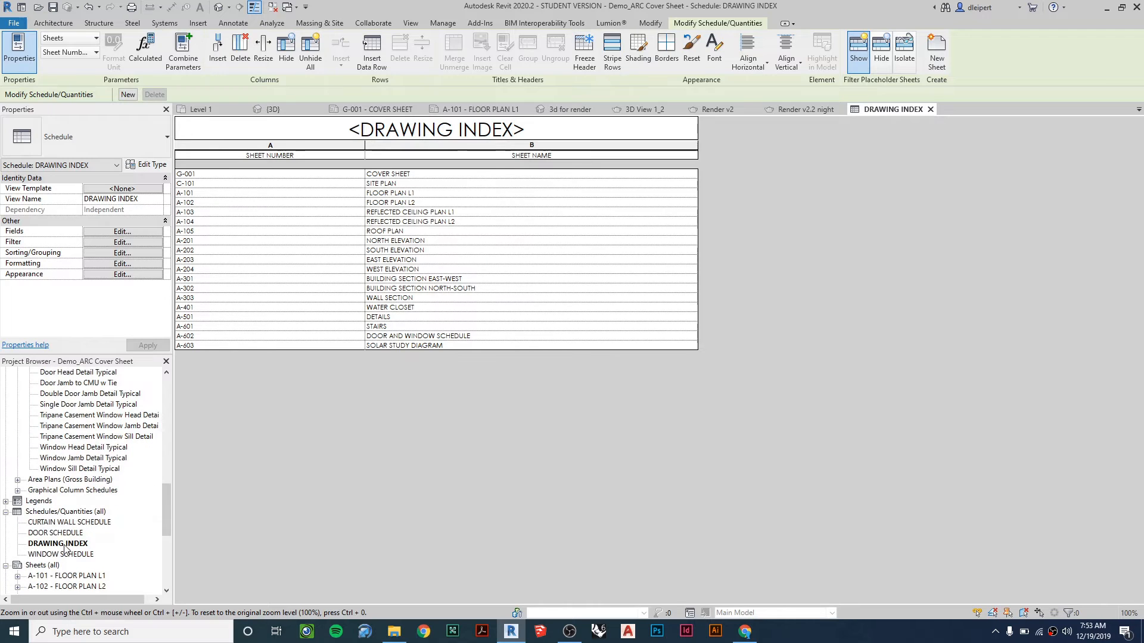
click(63, 544)
scroll(60, 544, down, 8)
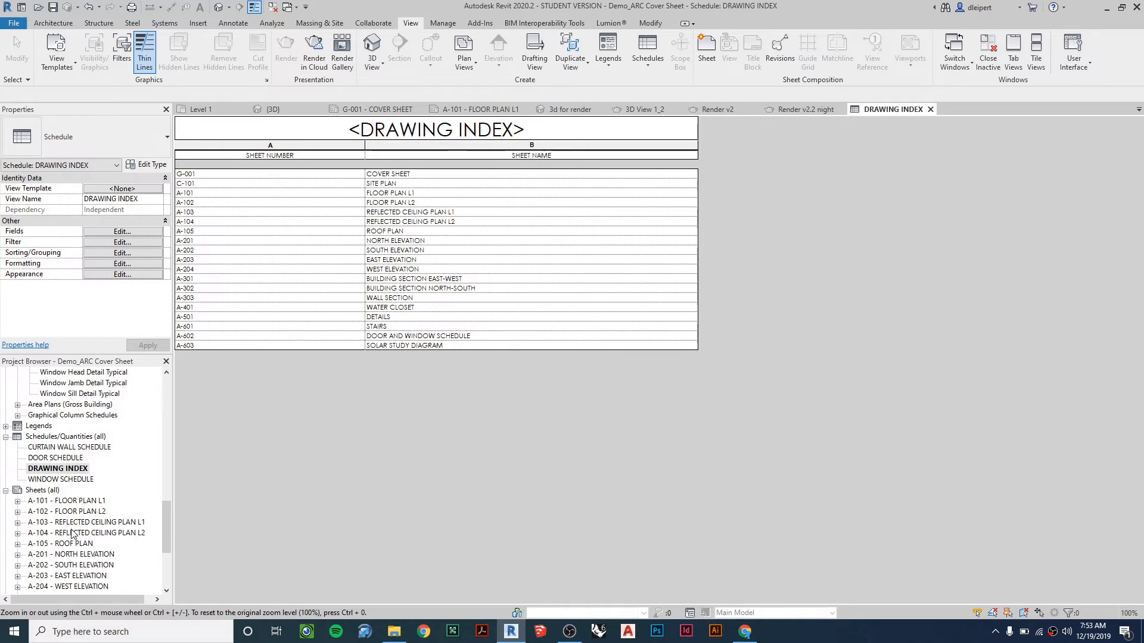
double_click(57, 556)
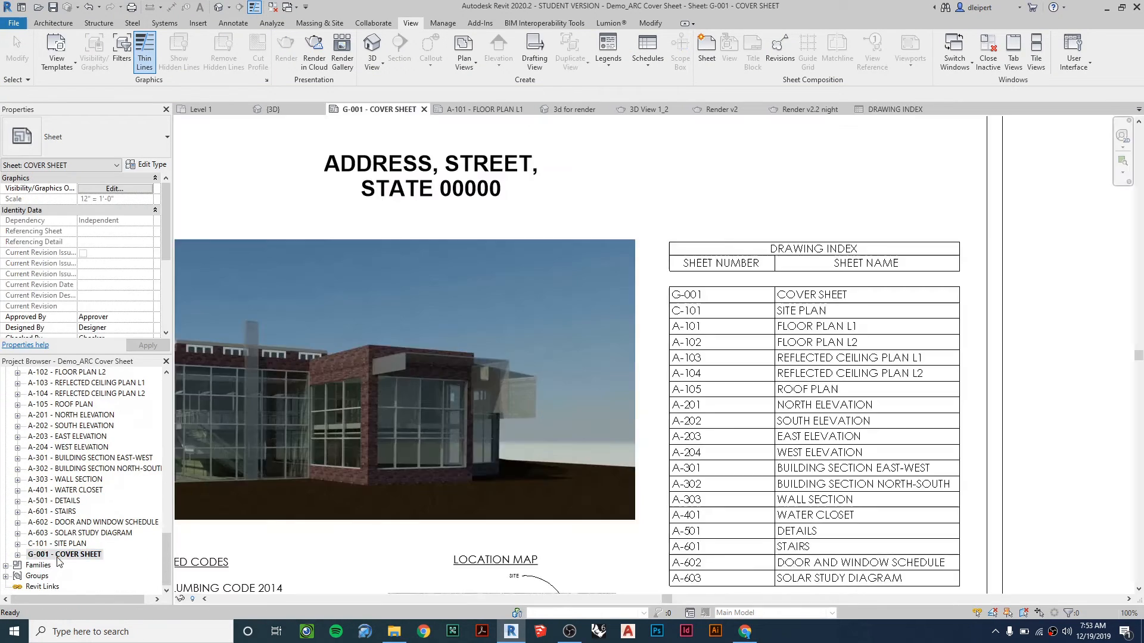
Examine the drawing index in the project's schedules and its placement on the cover sheet beside the rendering.
scroll(62, 564, up, 1)
scroll(61, 564, up, 4)
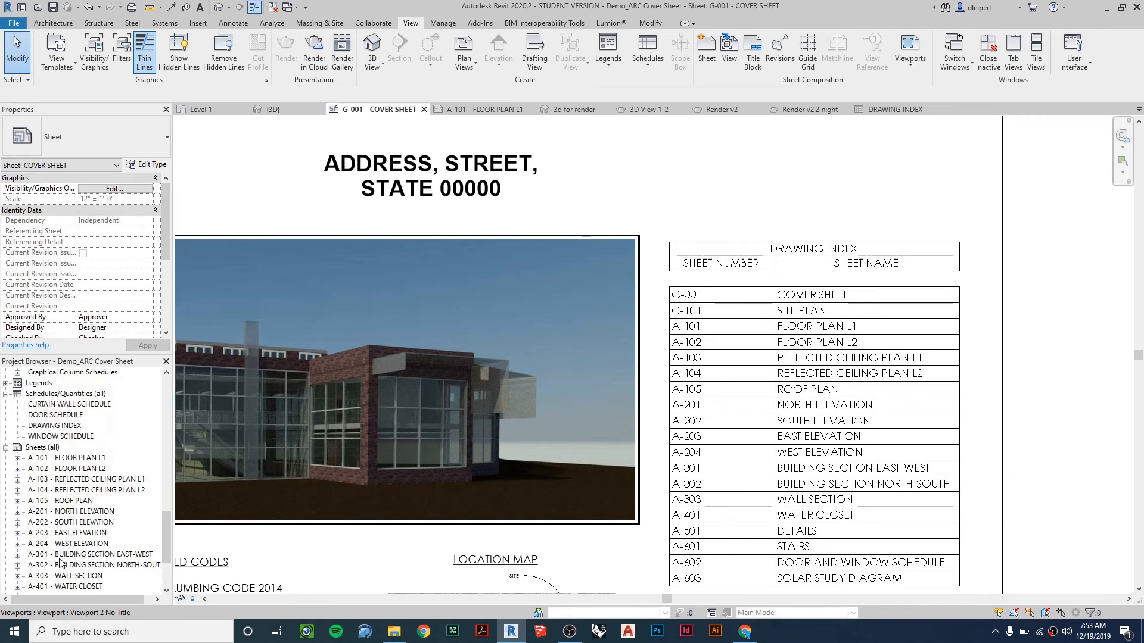
mouse_move(58, 448)
mouse_down()
mouse_move(654, 290)
mouse_move(700, 264)
mouse_move(11, 492)
mouse_move(53, 450)
mouse_up()
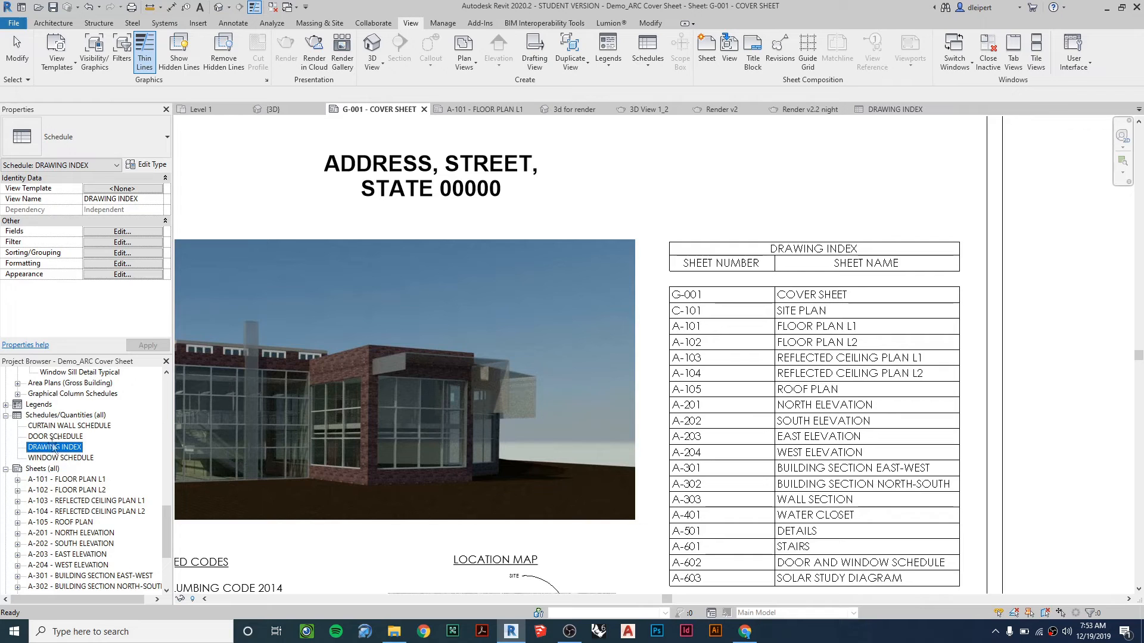
scroll(692, 347, down, 2)
middle_drag(977, 459, 1004, 399)
click(711, 402)
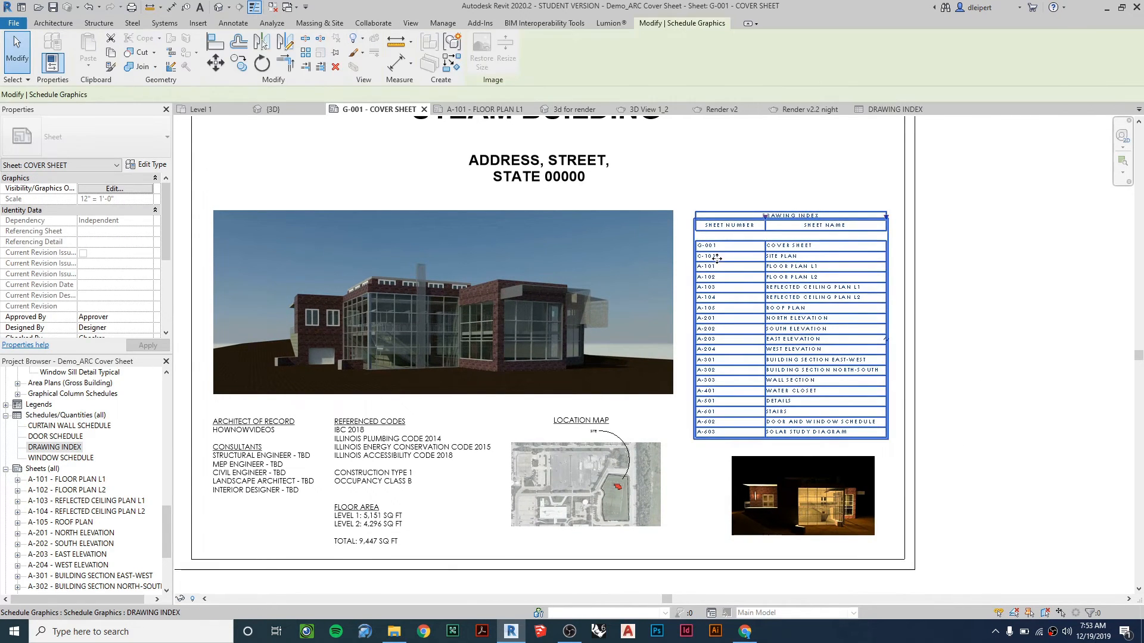
Open the A-101 floor plan sheet and inspect its title block and the sheet's ORDER property.
double_click(47, 481)
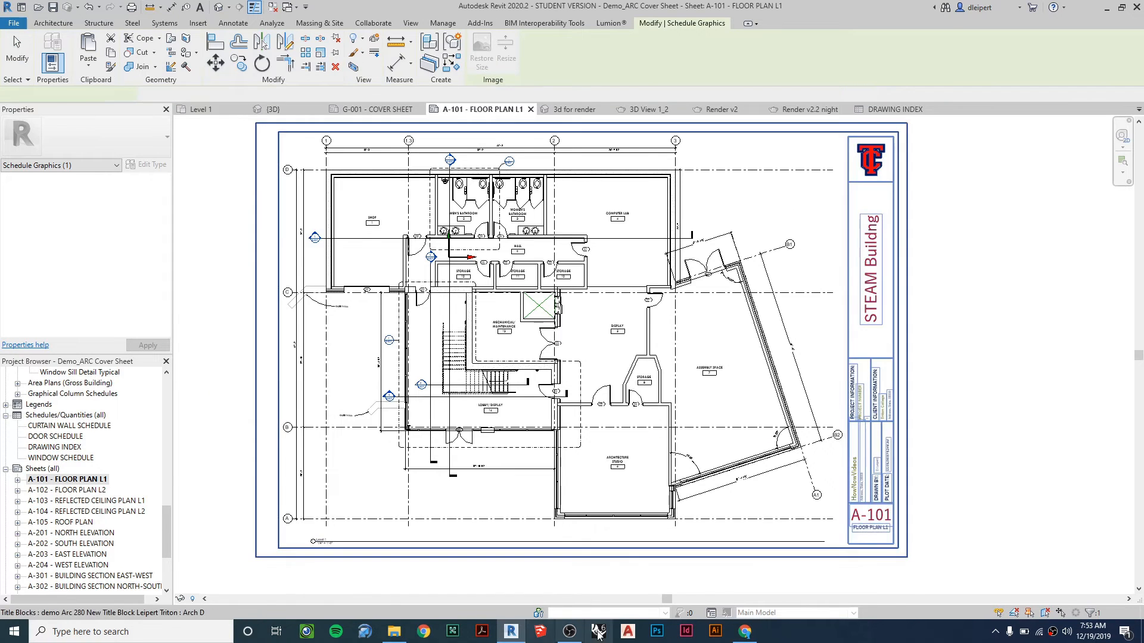
click(894, 488)
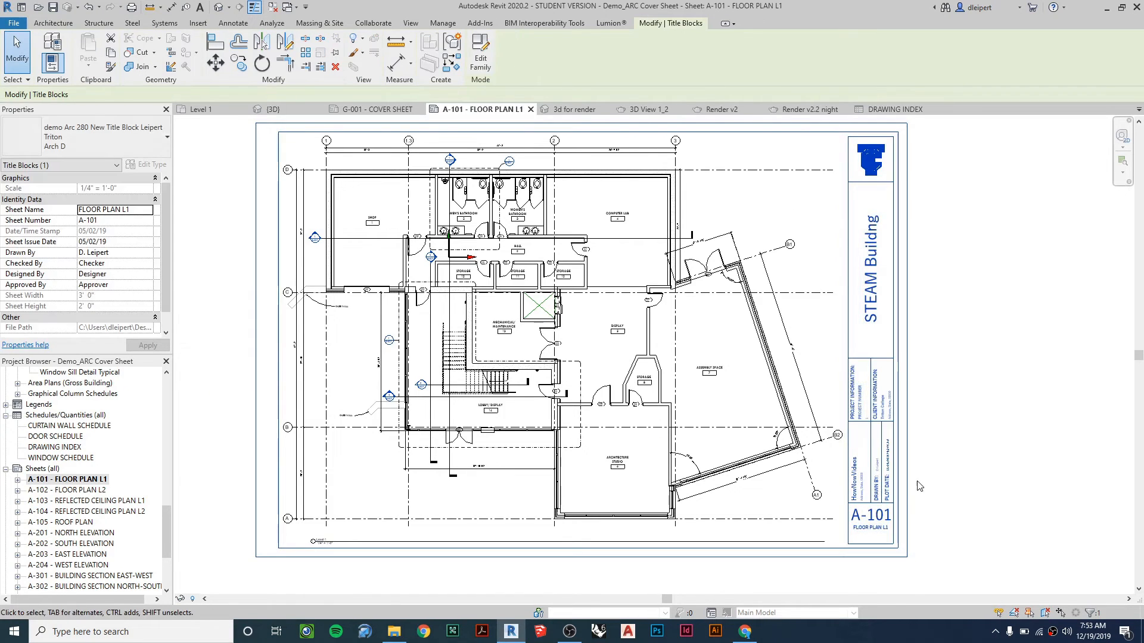
scroll(92, 237, down, 1)
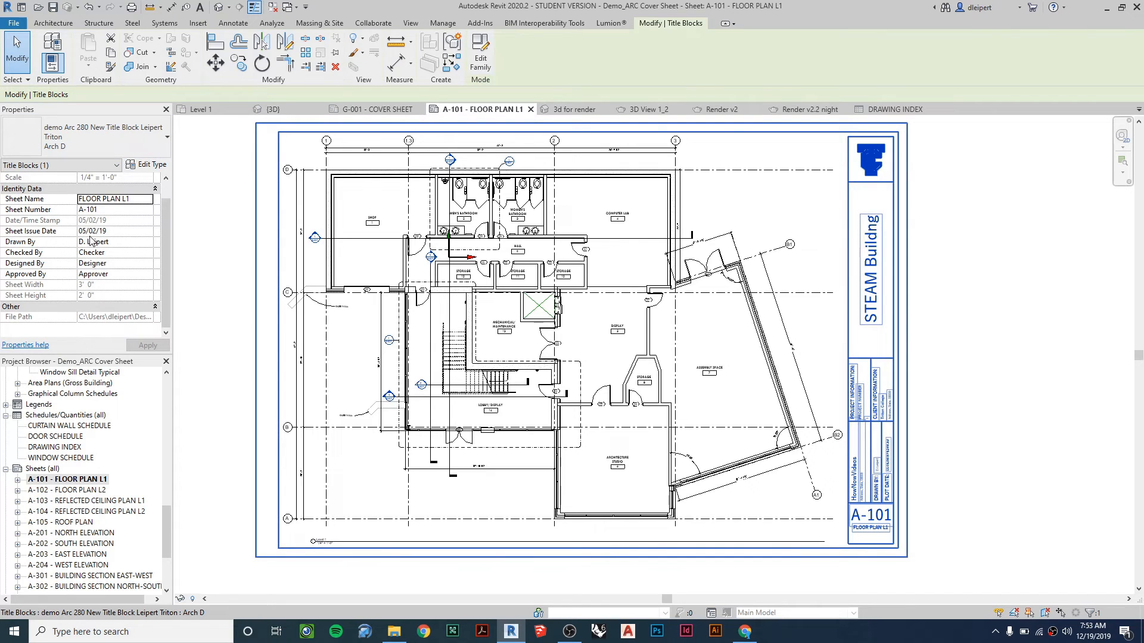
click(212, 402)
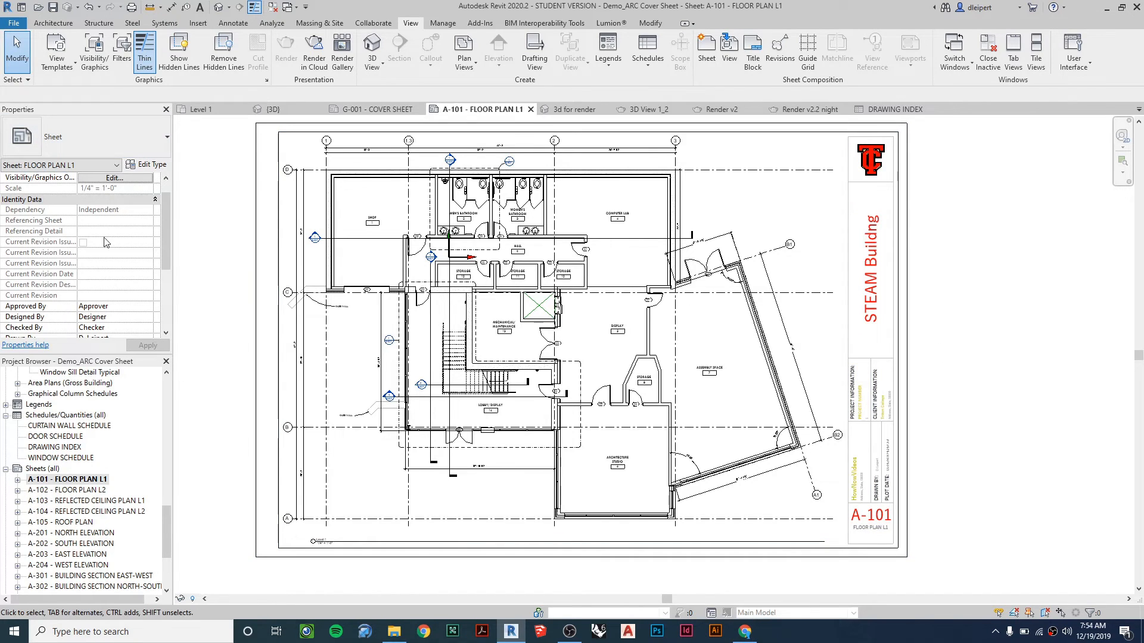
scroll(107, 275, down, 4)
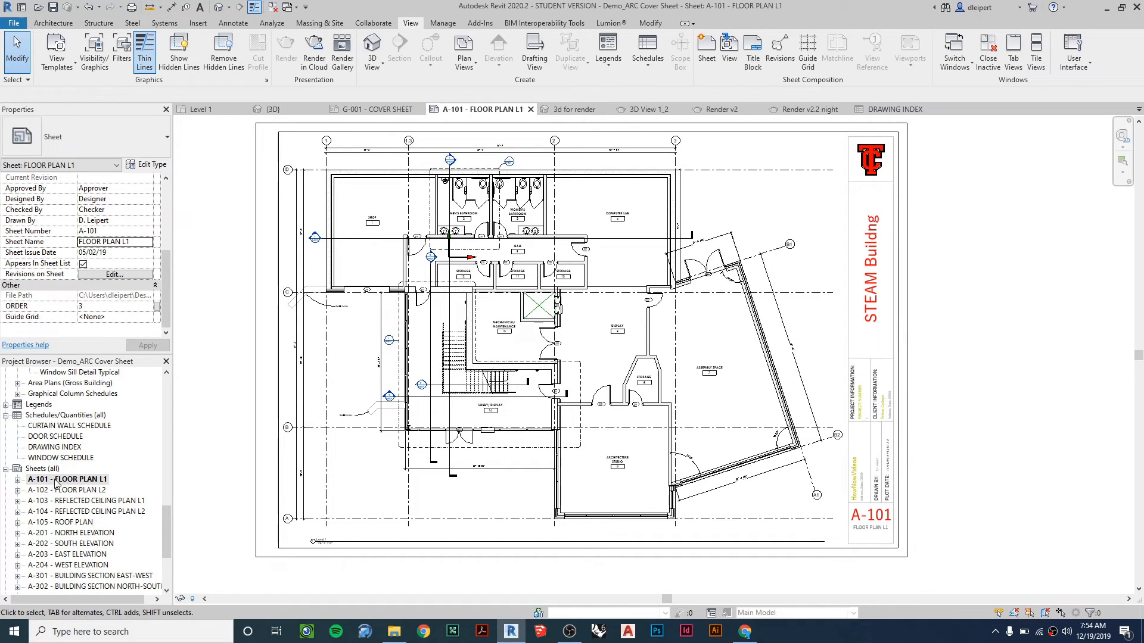
Check the ORDER property of the G-001 cover sheet and open that sheet.
scroll(57, 483, down, 4)
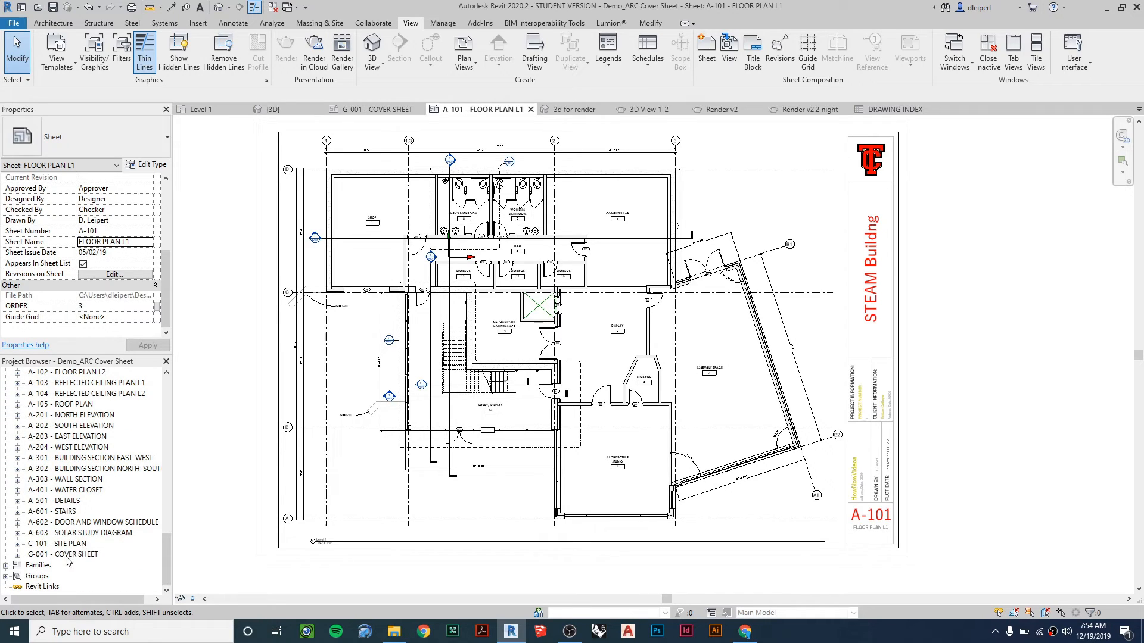
click(75, 555)
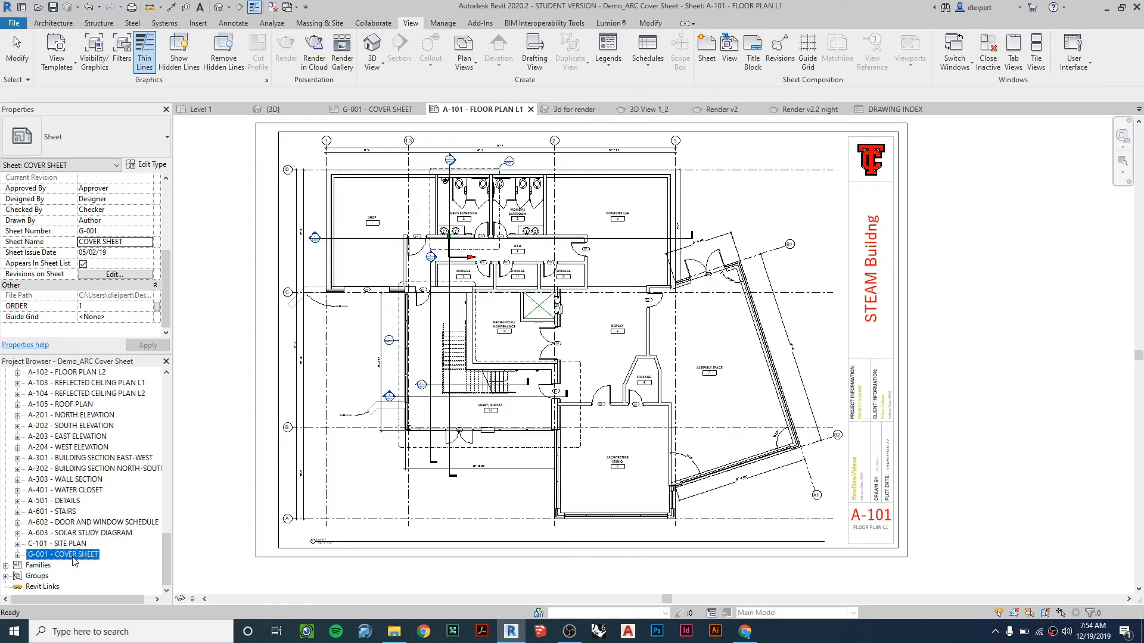
double_click(75, 557)
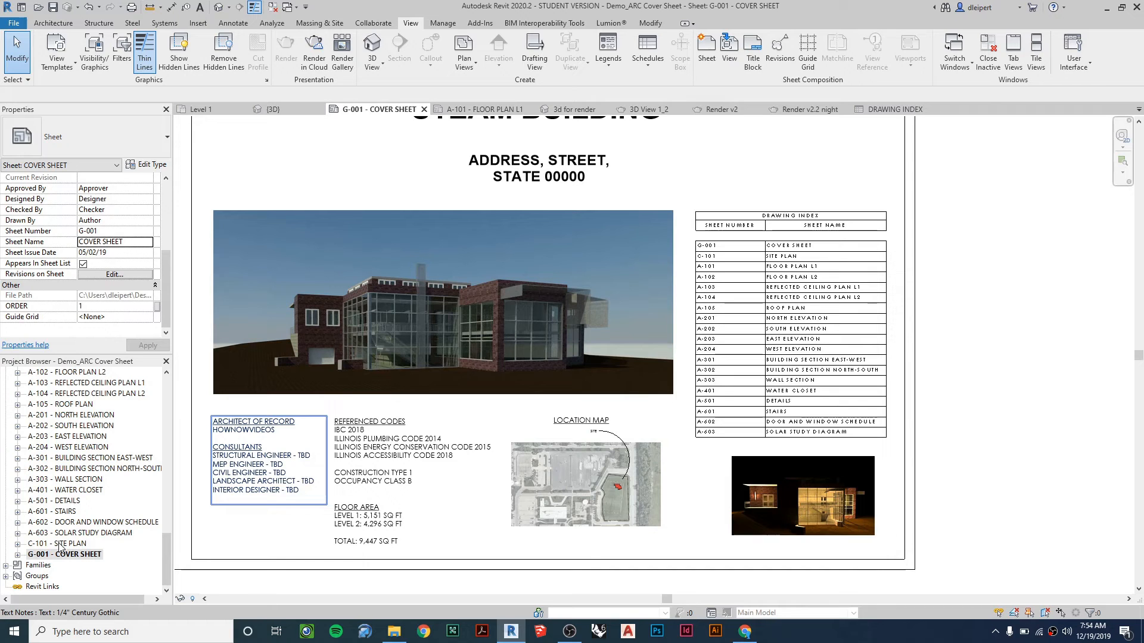
Return to the A-101 floor plan sheet to compare its ORDER property with the cover sheet's.
scroll(62, 545, up, 3)
double_click(71, 458)
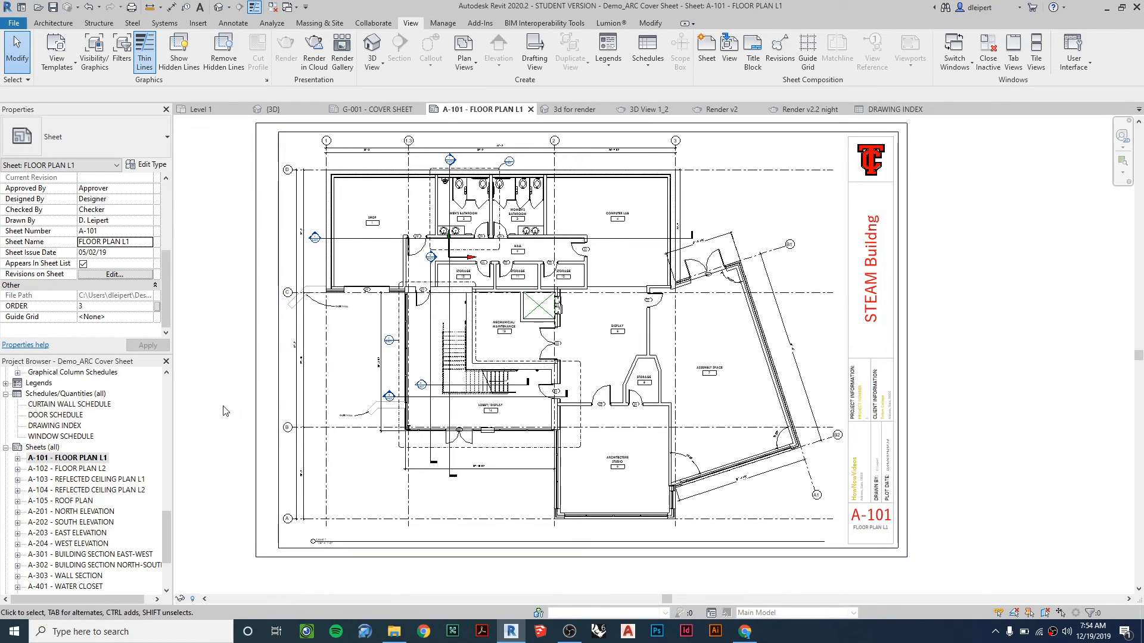
middle_drag(223, 411, 313, 450)
Reopen the G-001 cover sheet and review its complete layout.
scroll(89, 533, down, 3)
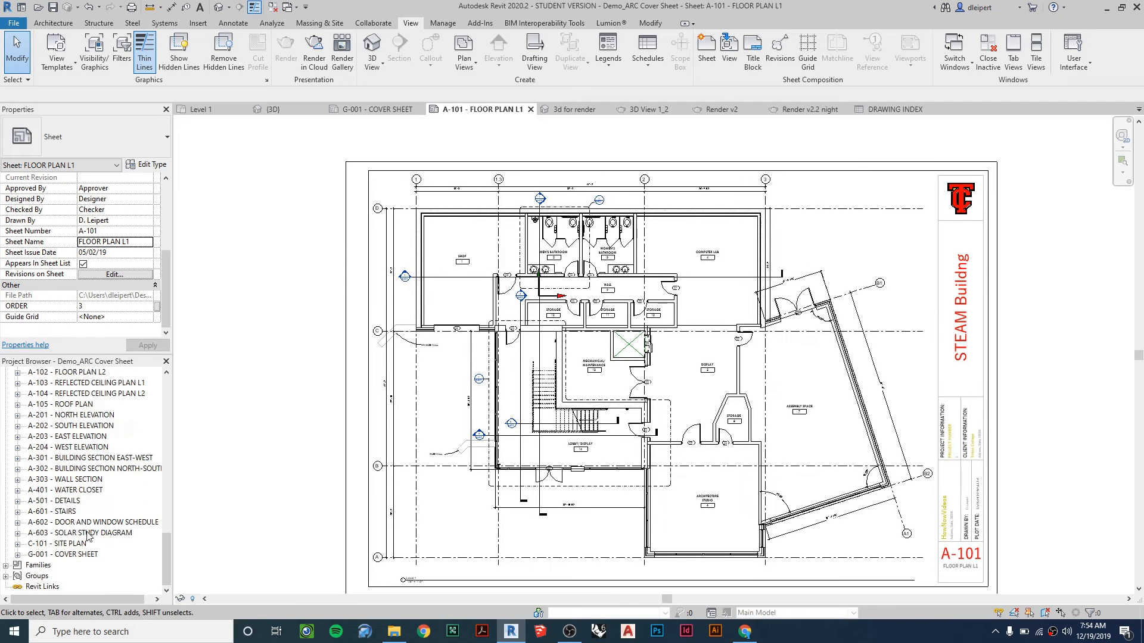
double_click(66, 554)
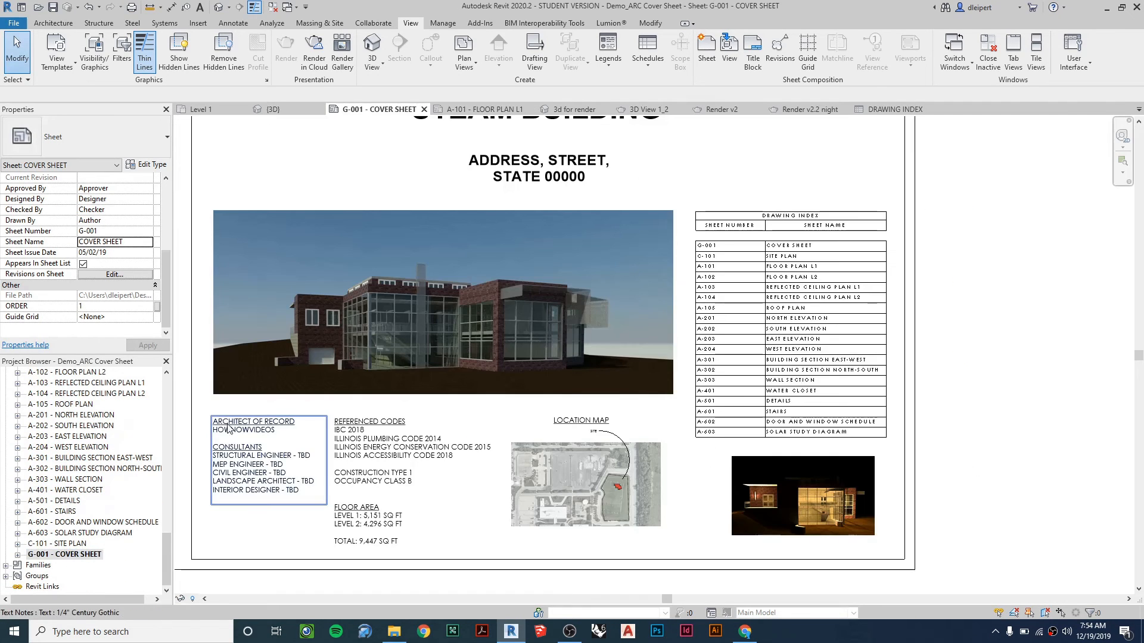
scroll(893, 477, down, 4)
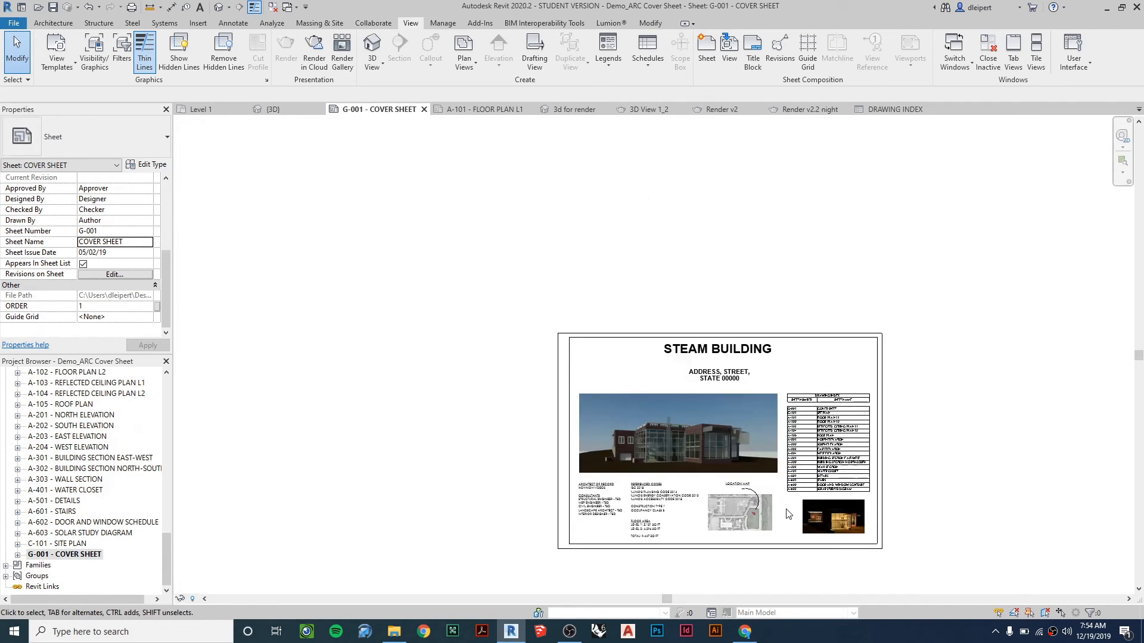
middle_drag(958, 529, 928, 468)
scroll(917, 459, up, 4)
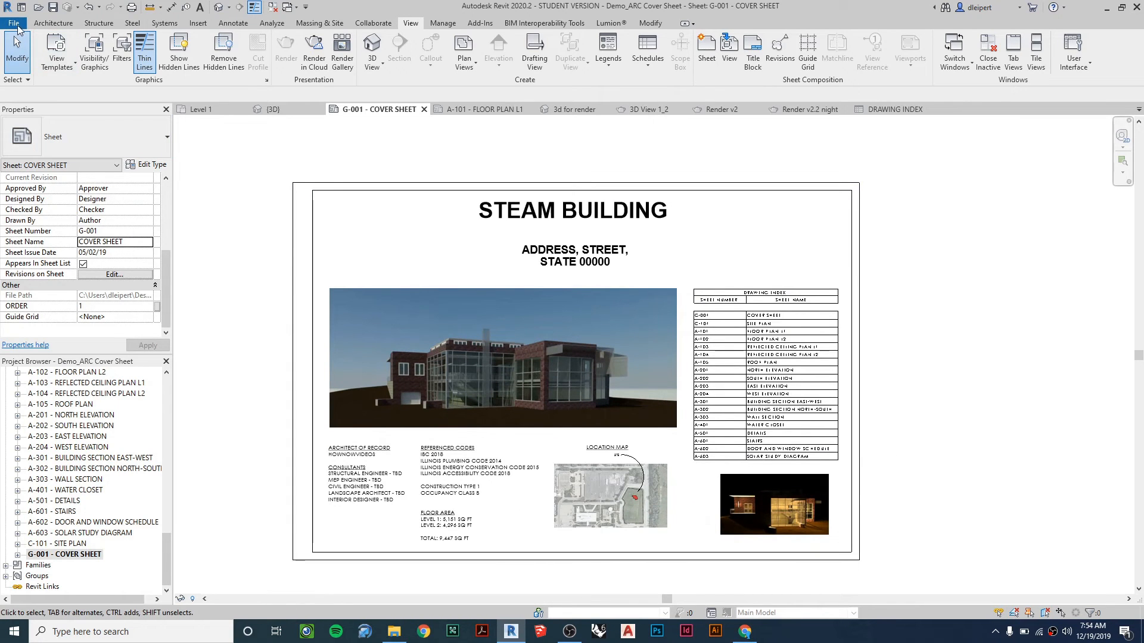
Start printing from the cover sheet and choose Adobe PDF as the printer.
click(17, 24)
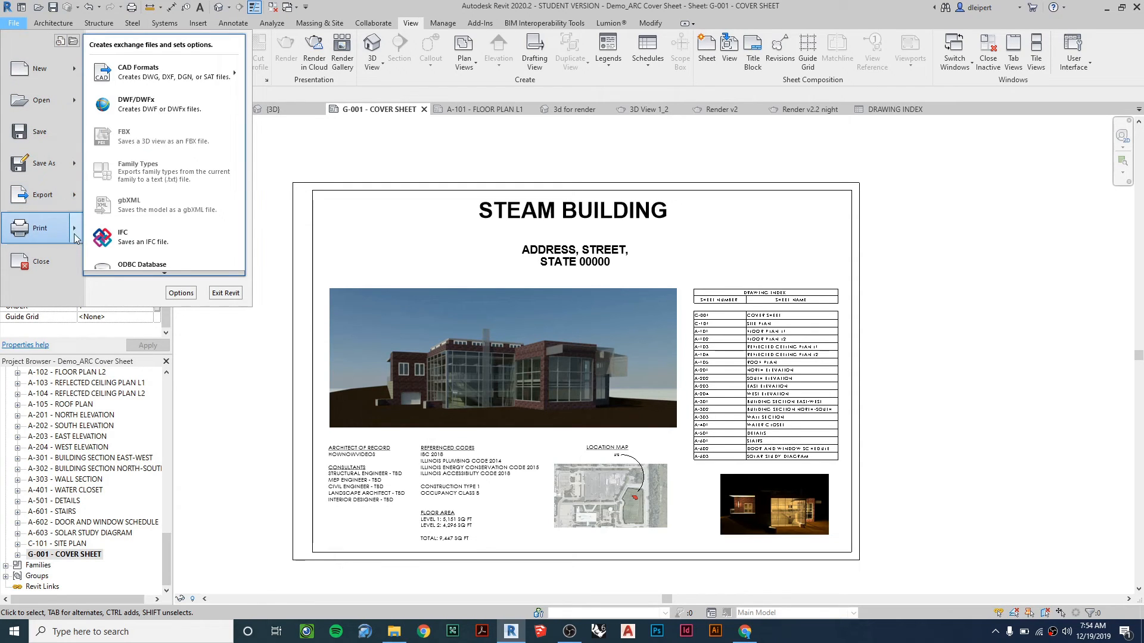
mouse_move(76, 239)
click(144, 85)
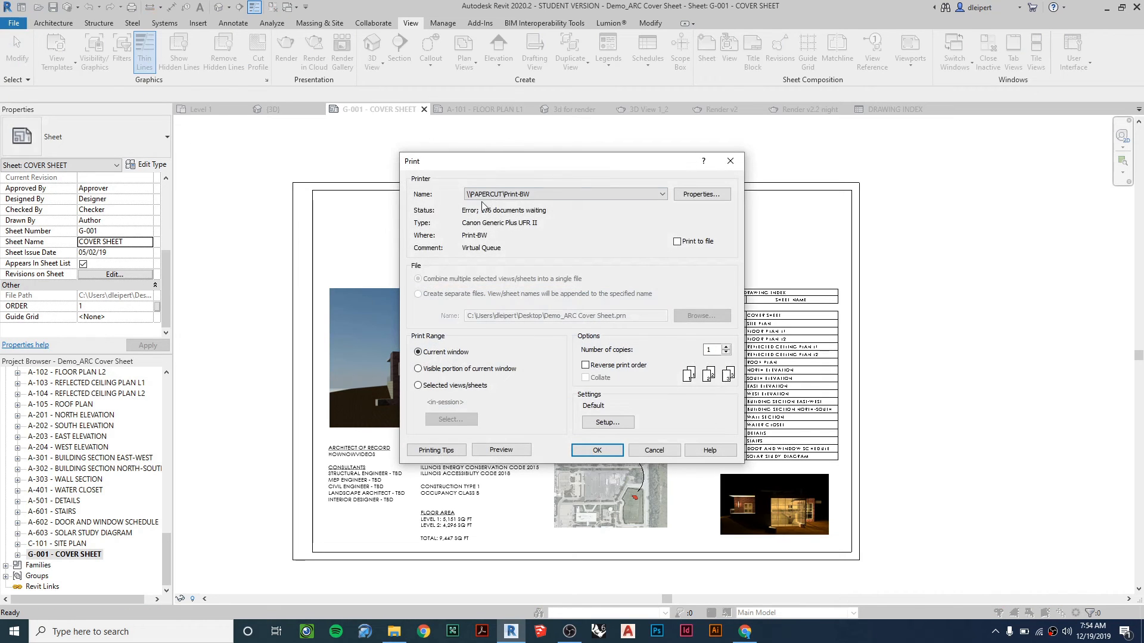
click(534, 197)
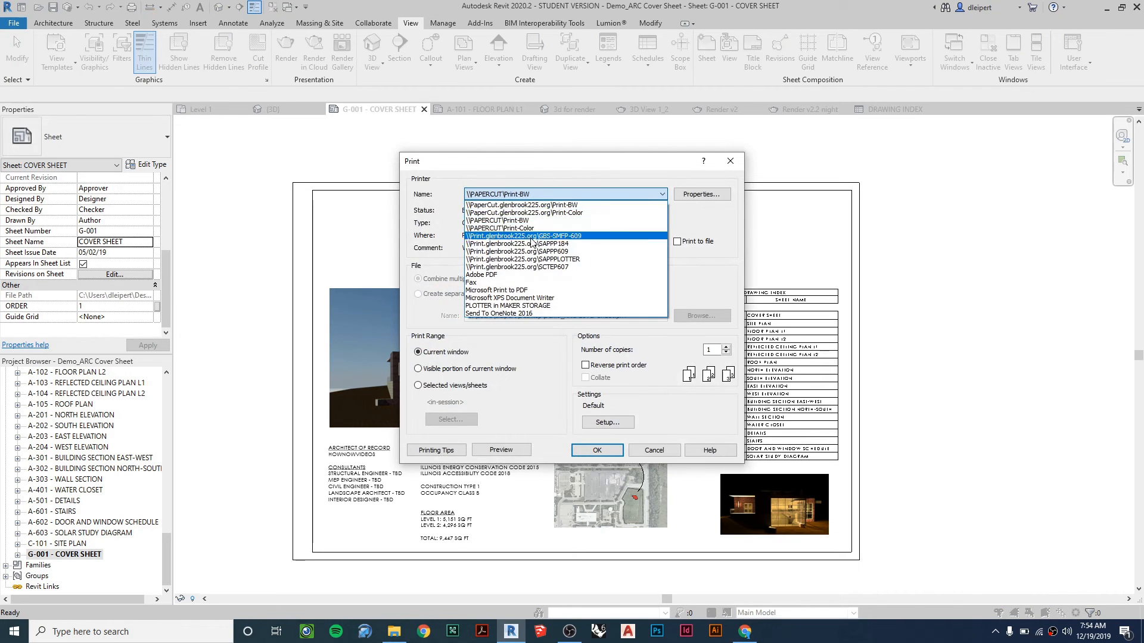
click(517, 276)
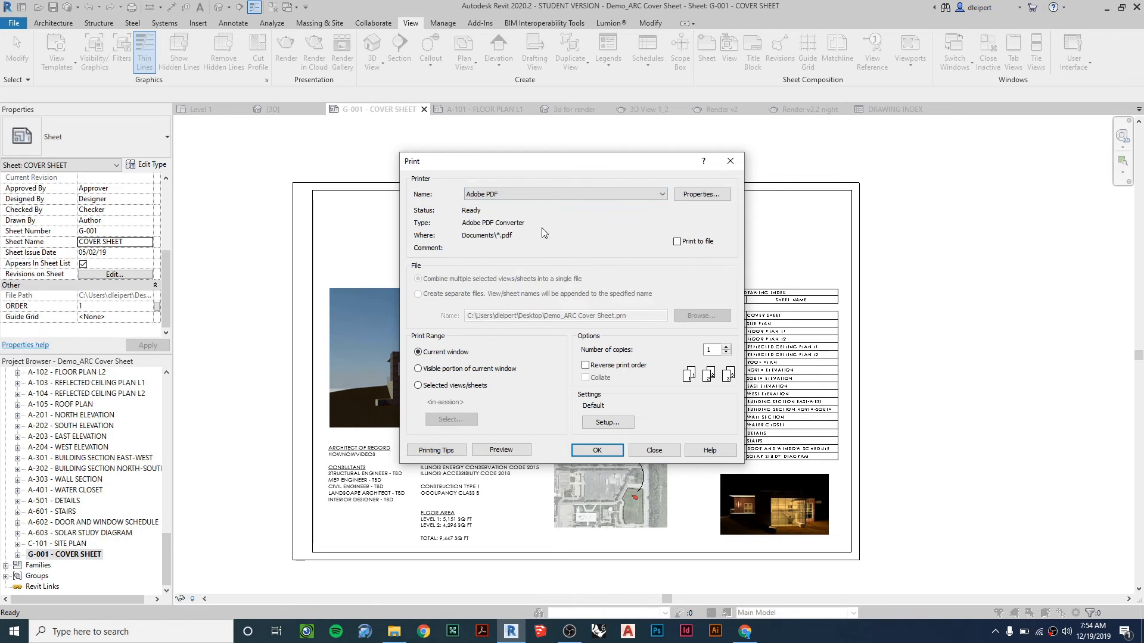
Set the print range to selected views/sheets and combine them into a single file.
click(418, 386)
click(419, 292)
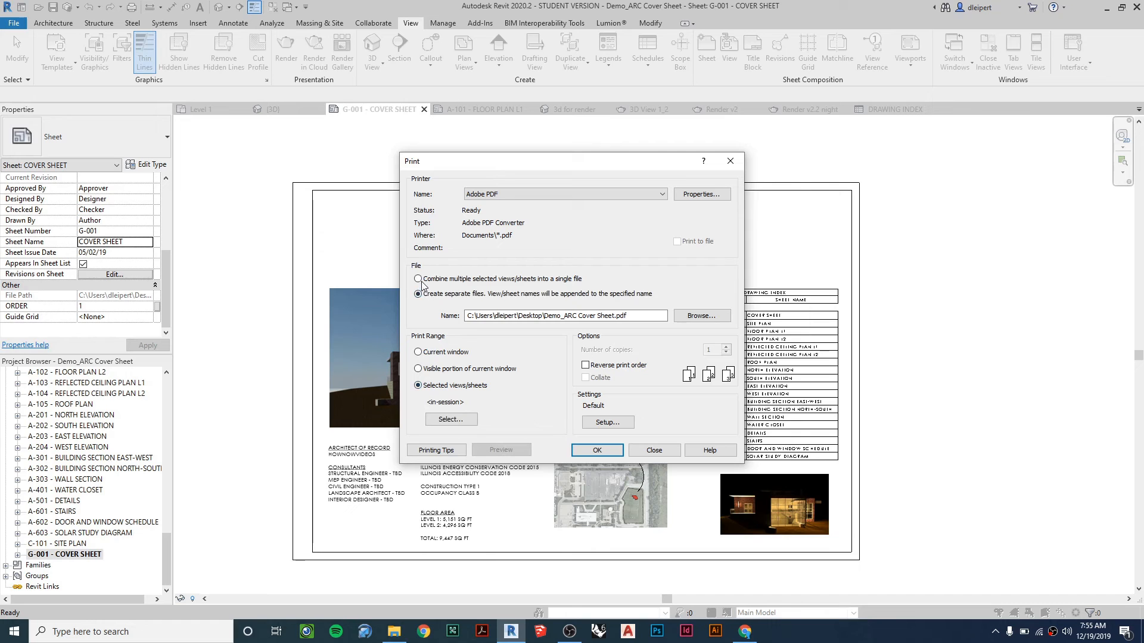
click(420, 280)
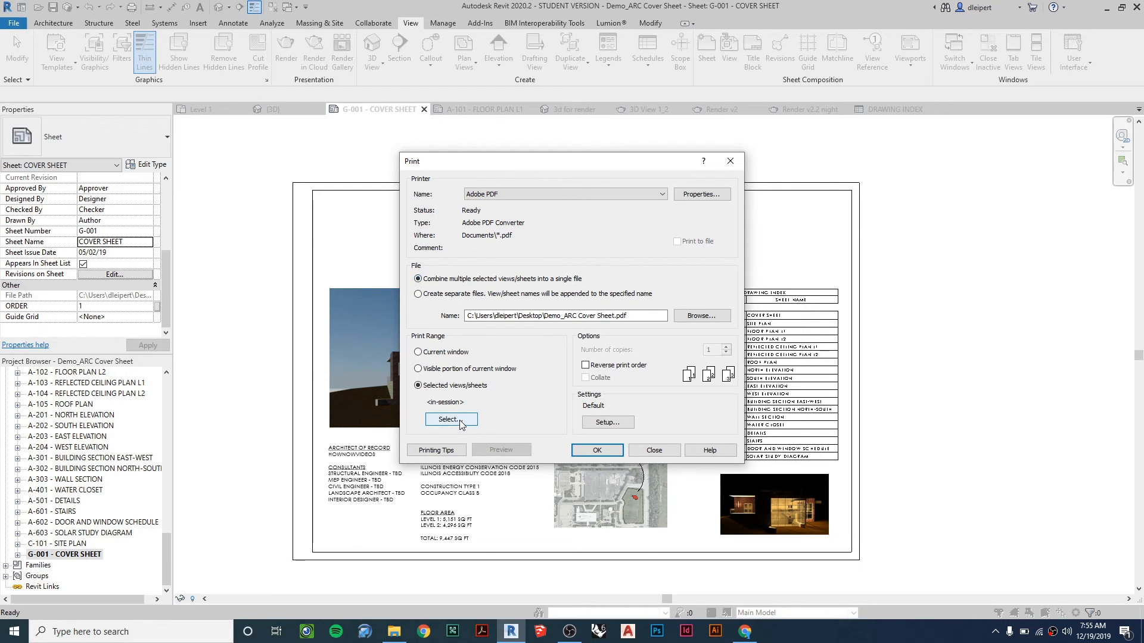
Limit the print set list to sheets without views, include every sheet, and confirm the selection.
click(459, 421)
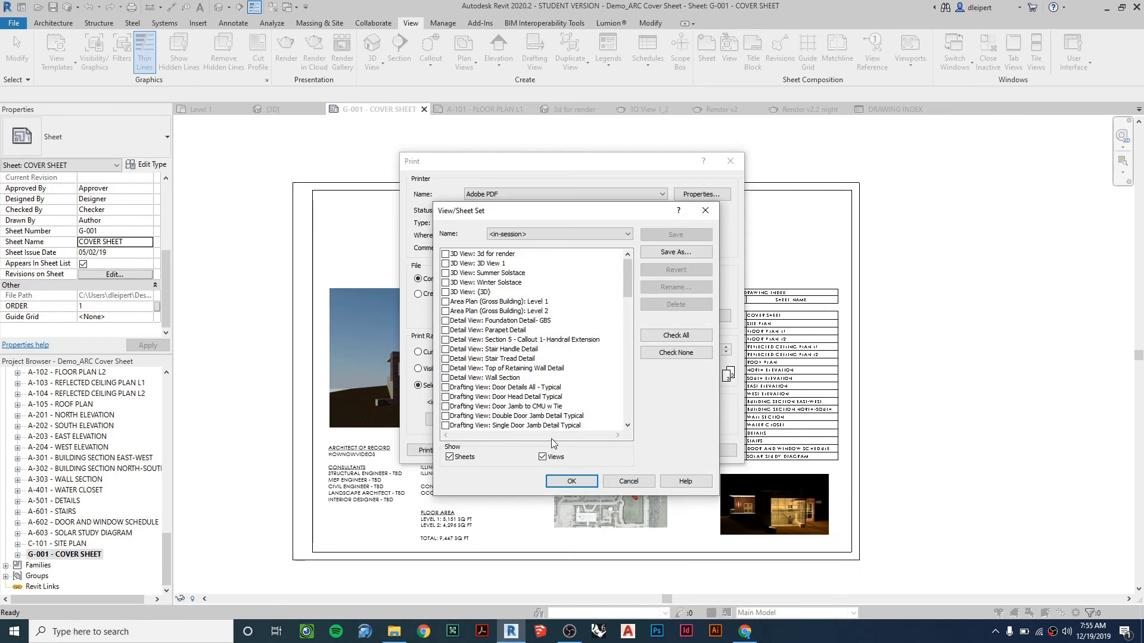
click(542, 457)
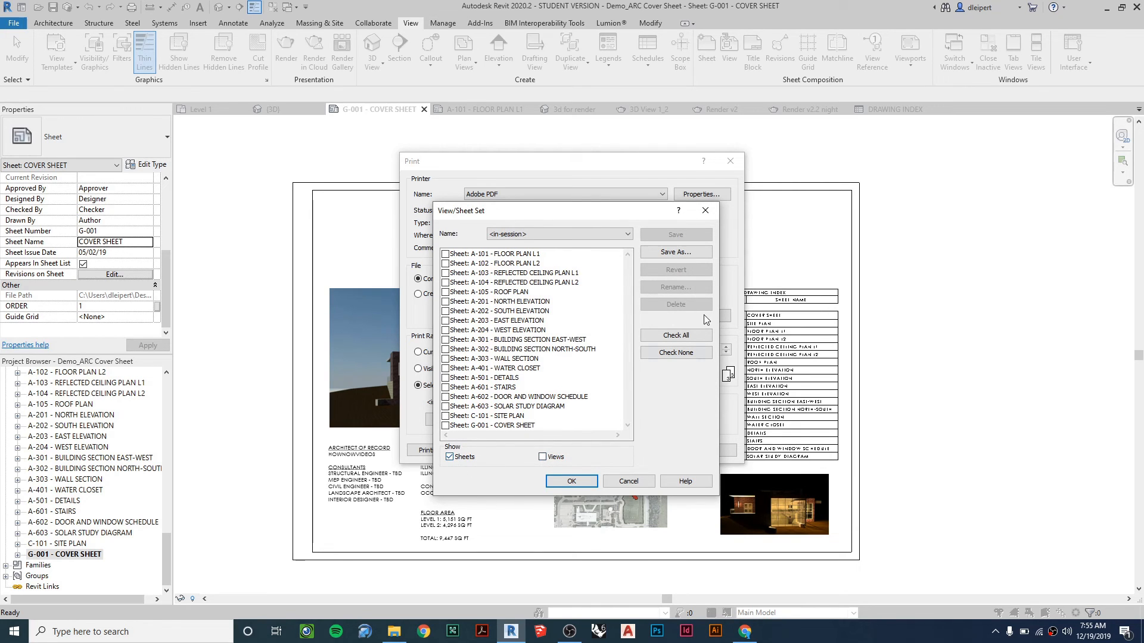
click(675, 335)
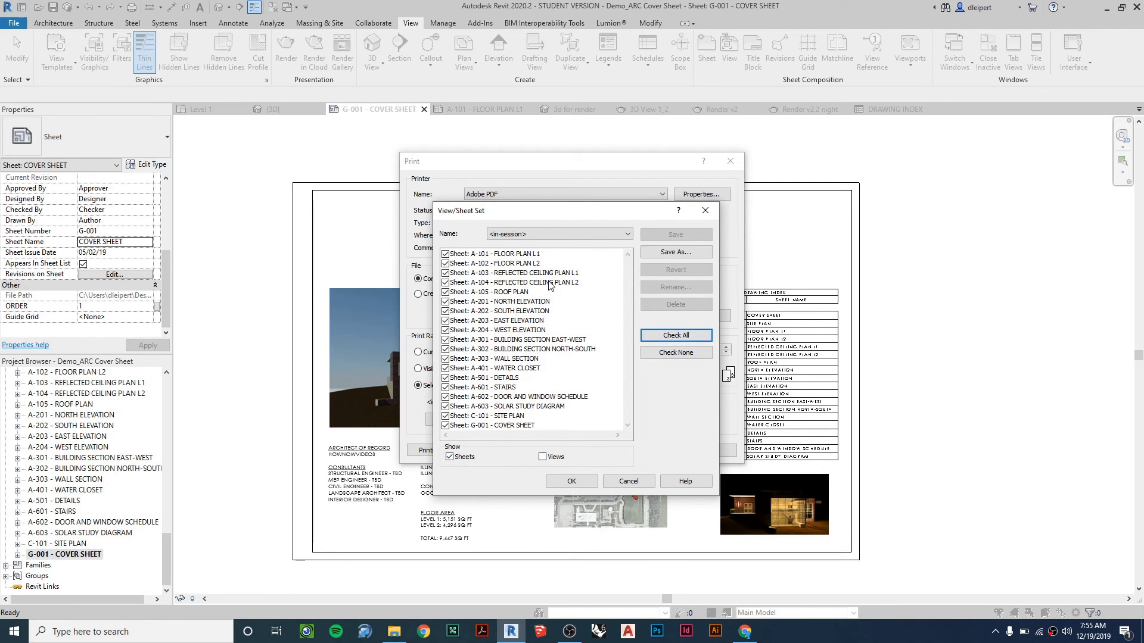
click(579, 482)
click(597, 324)
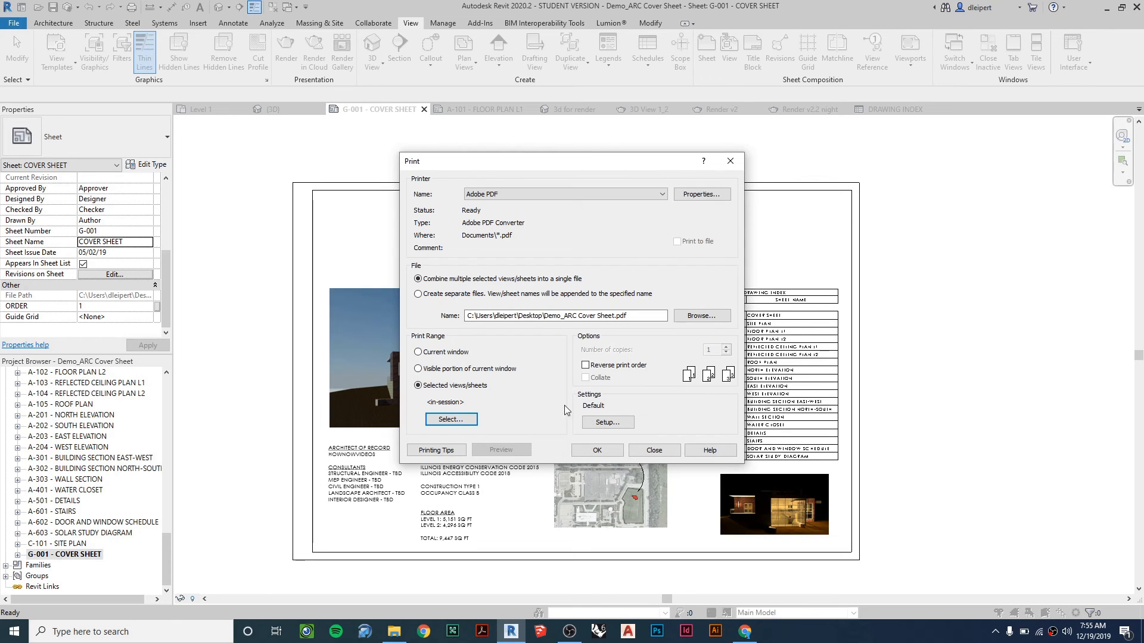
Configure the print setup with ARCH D paper, centered placement and 100% zoom.
click(608, 422)
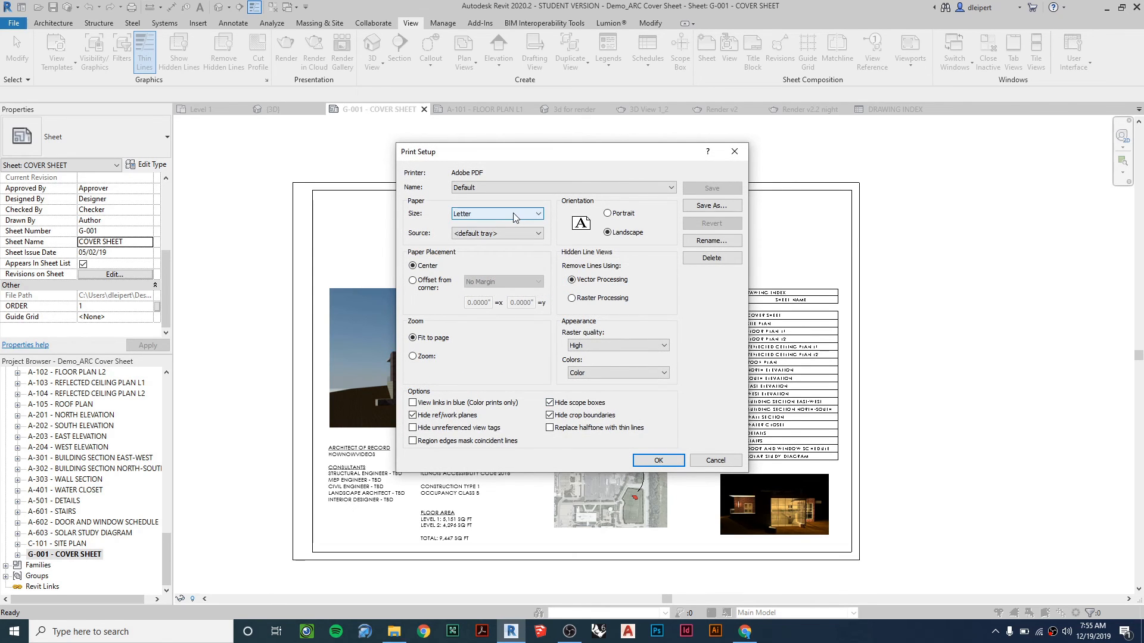
click(513, 213)
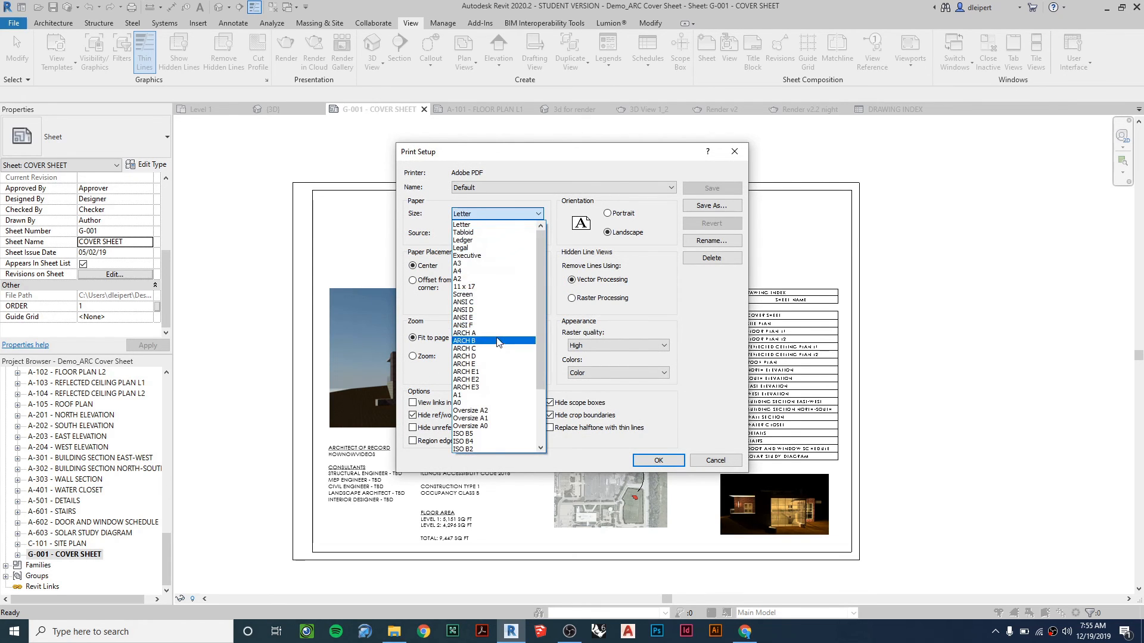
click(494, 356)
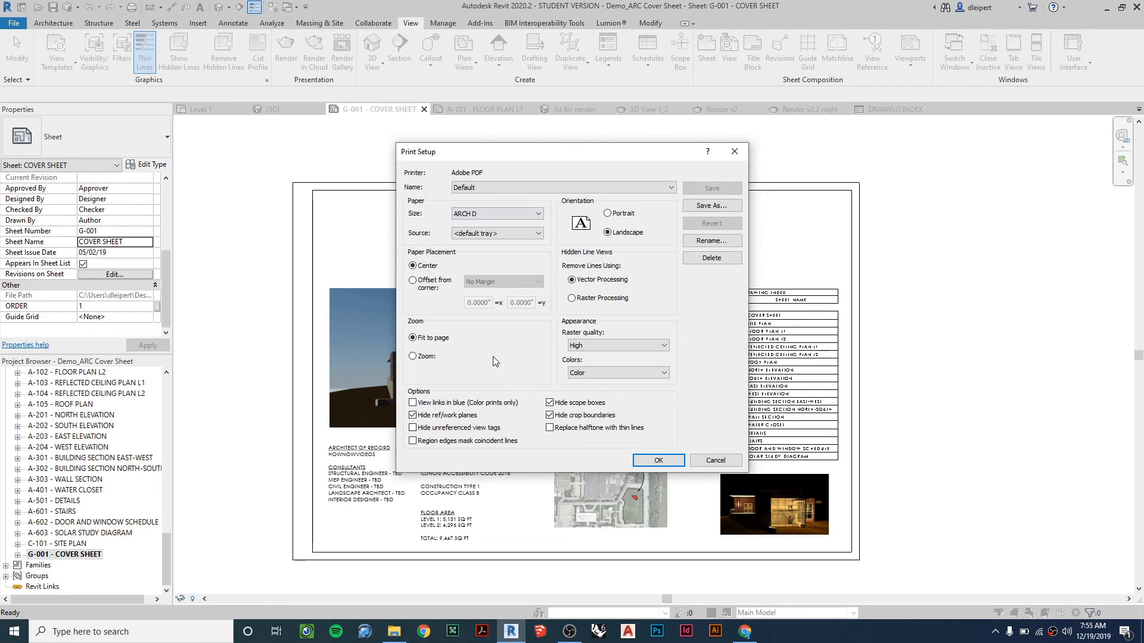
click(420, 357)
click(413, 267)
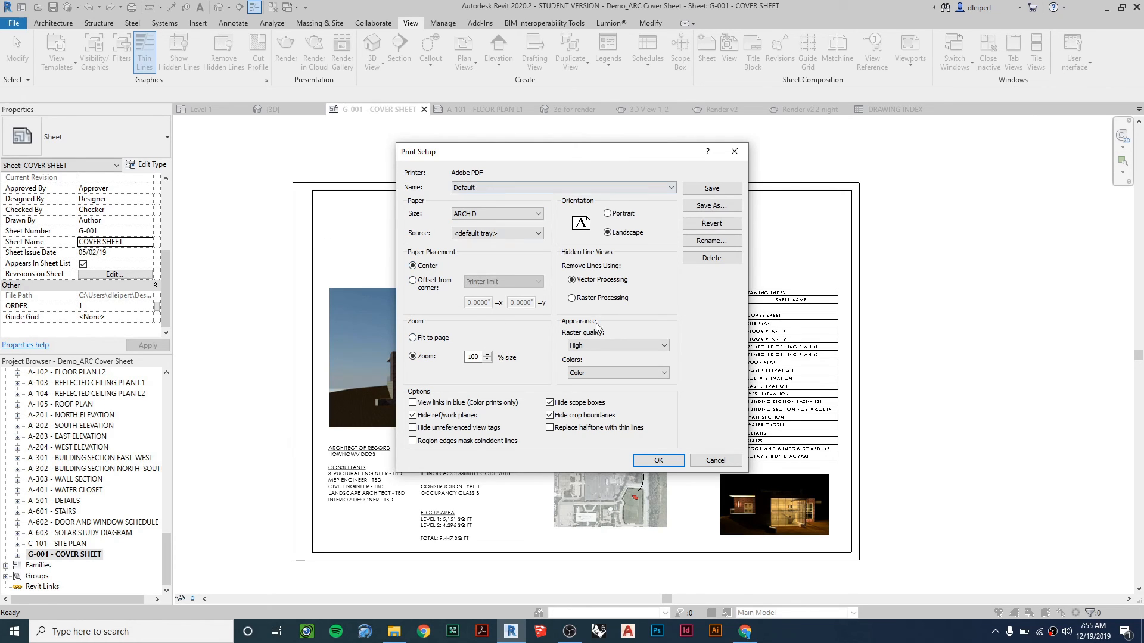
click(659, 461)
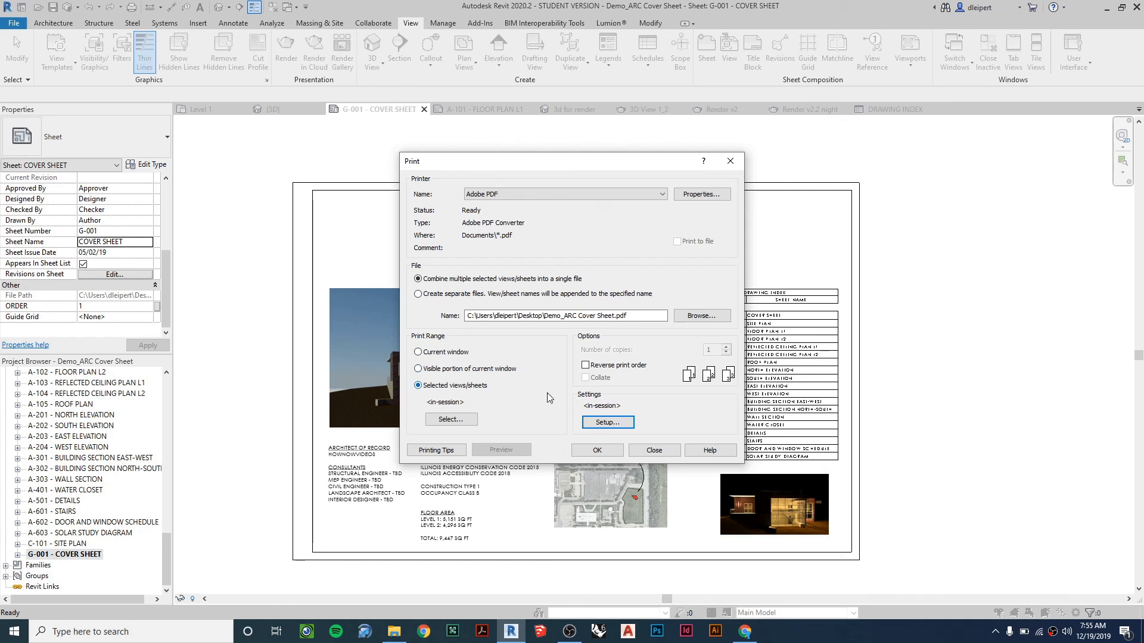
Print the sheet set to a PDF saved on the Desktop as Demo_ARC Cover Sheet.
click(596, 451)
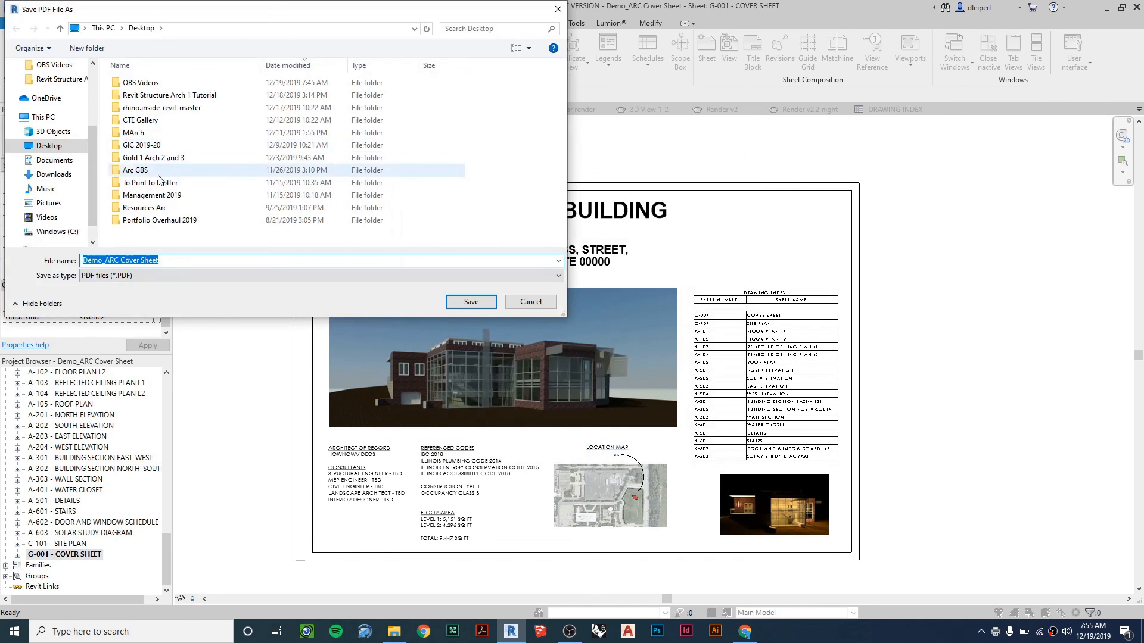
click(476, 303)
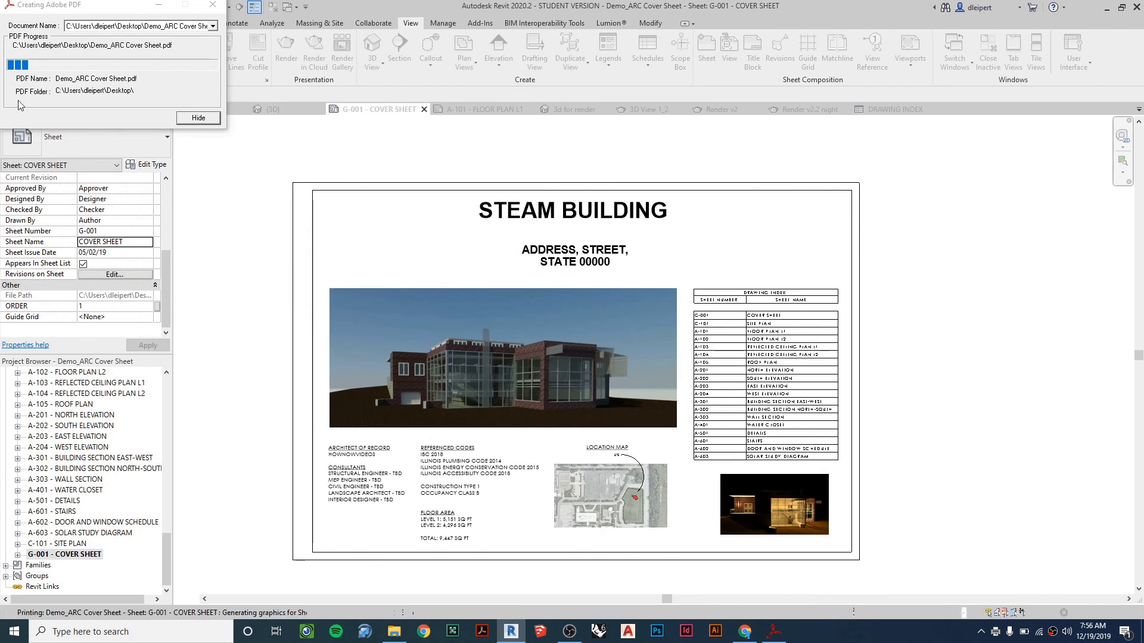